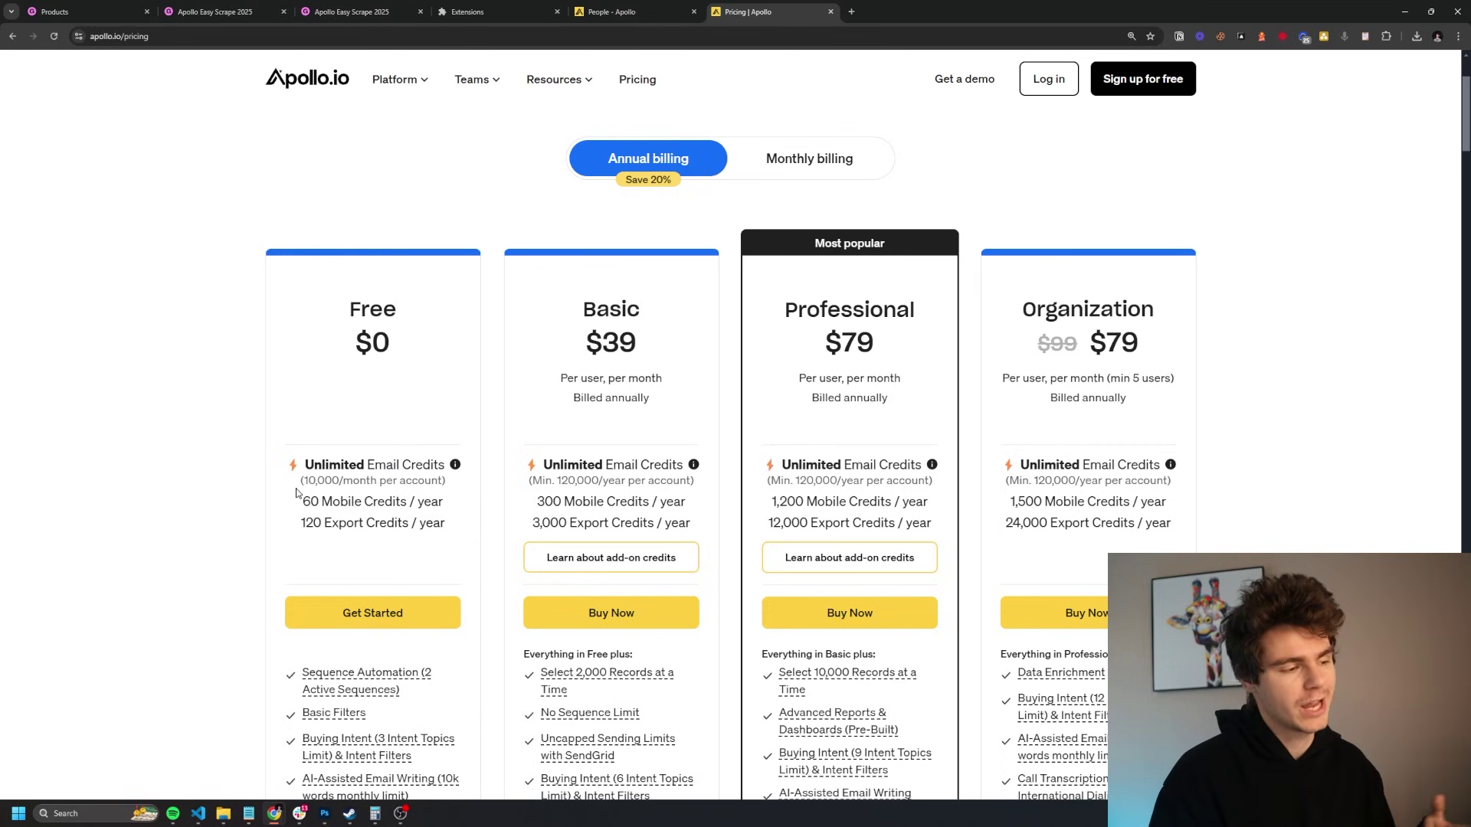
Highlight the Free plan's 10,000/month email credit limit and start the free sign-up.
{"action": "left_click_drag", "start_coordinate": [299, 480], "coordinate": [437, 486]}
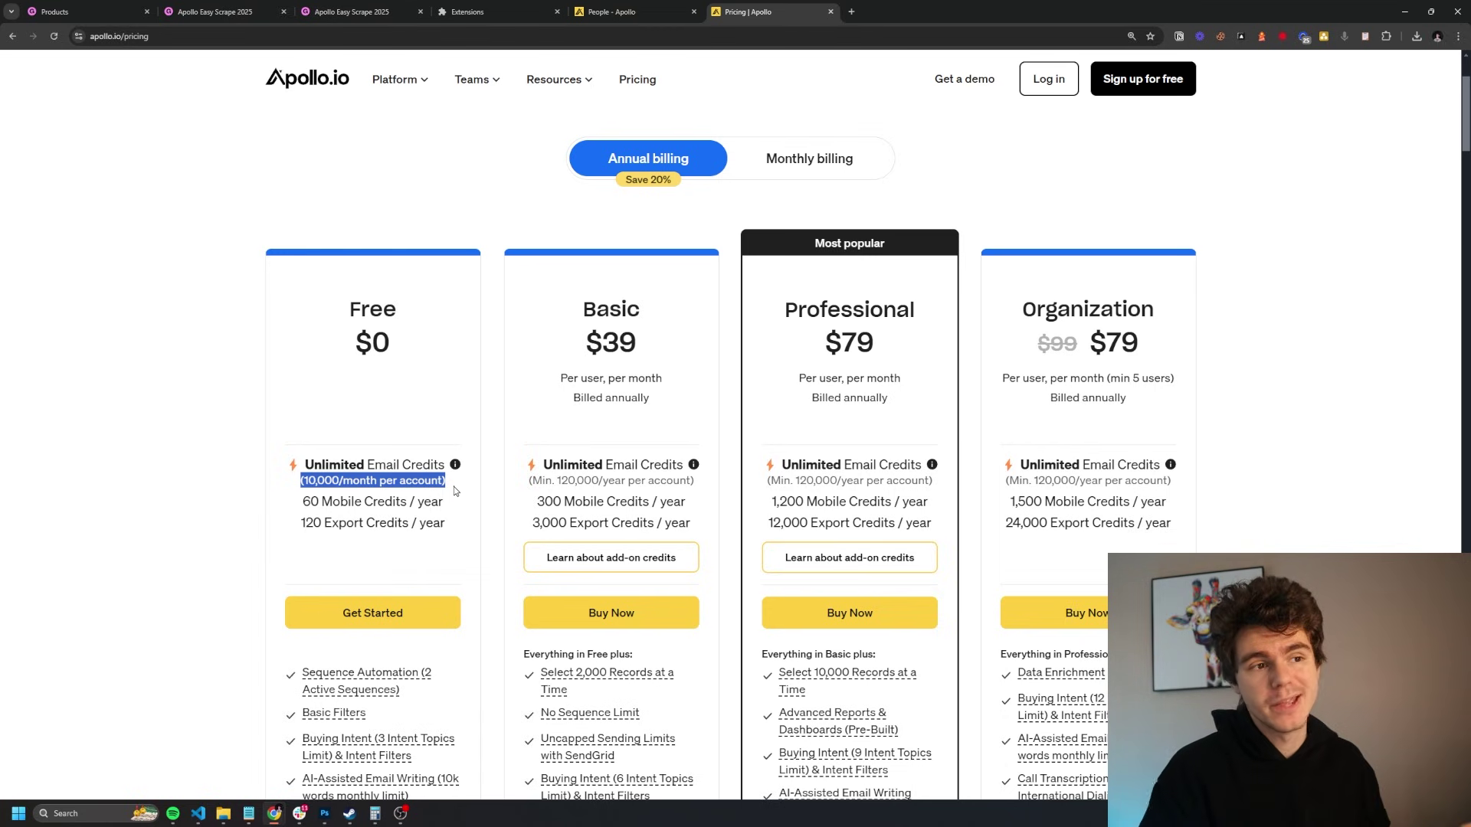
{"action": "left_click", "coordinate": [1143, 79]}
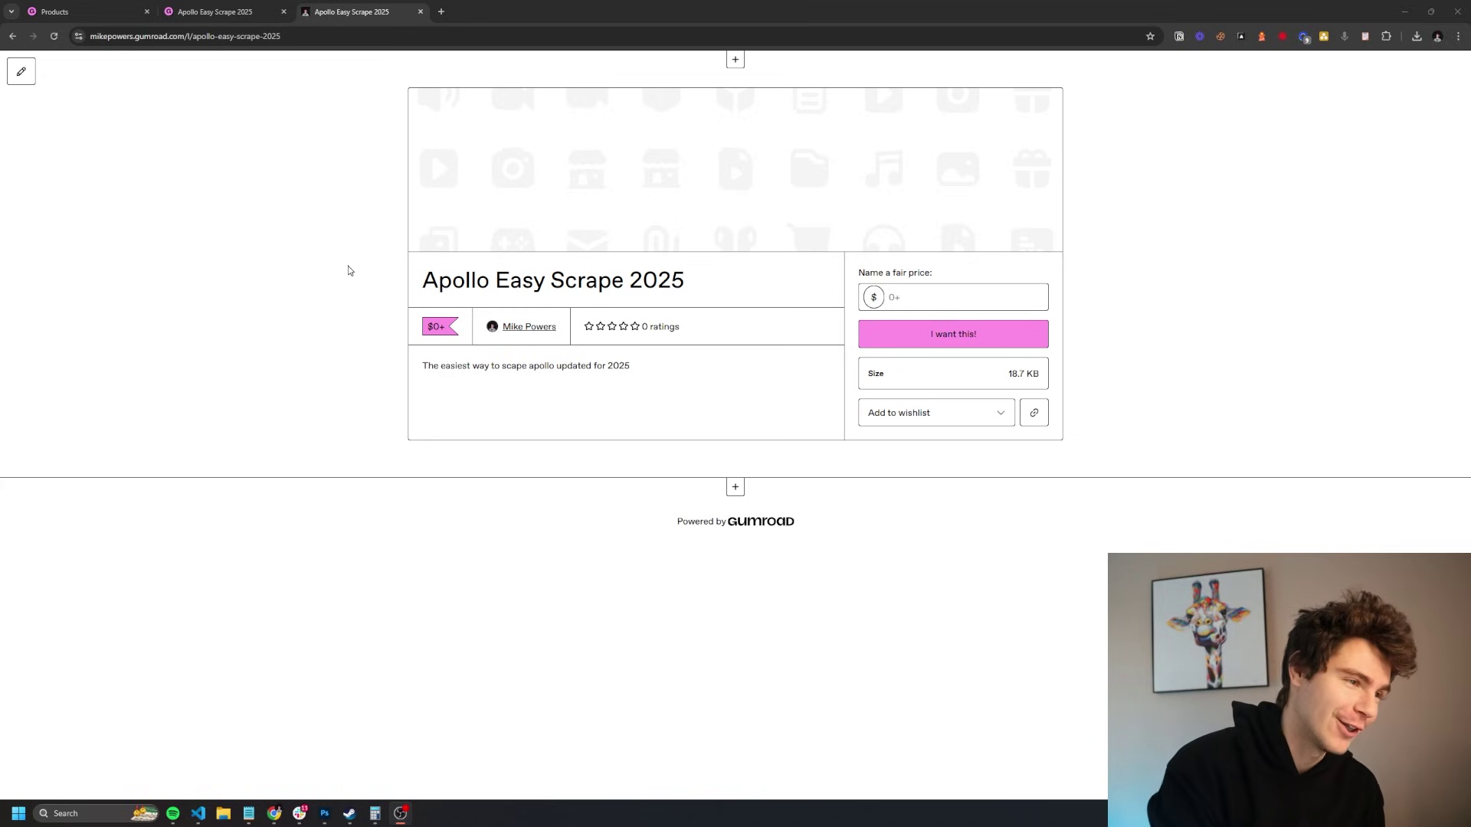
Download apollo-easy-scrape-2025.zip from the Gumroad library and show it in its folder.
{"action": "left_click_drag", "start_coordinate": [439, 281], "coordinate": [684, 286]}
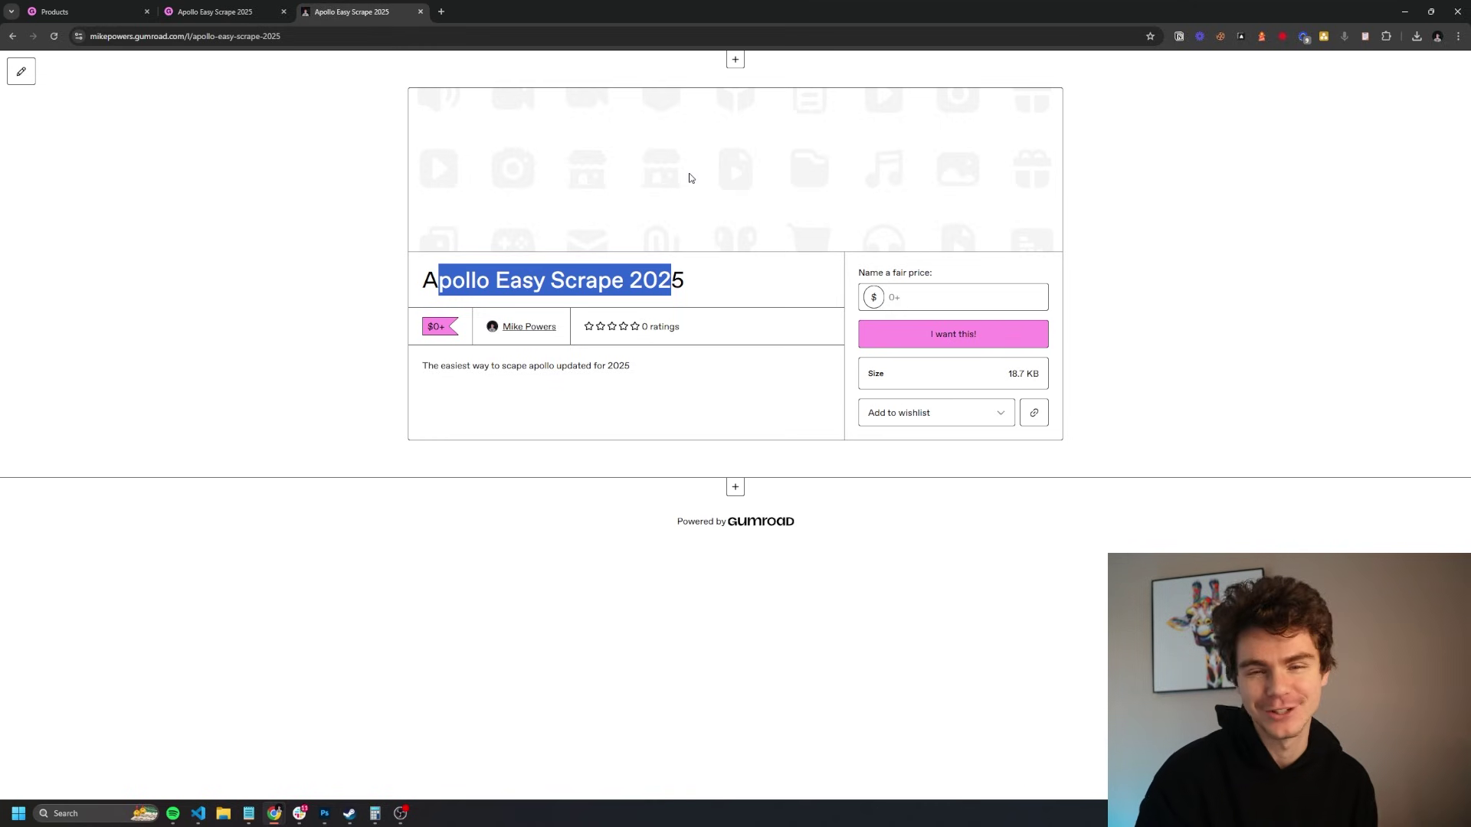
{"action": "left_click", "coordinate": [406, 337]}
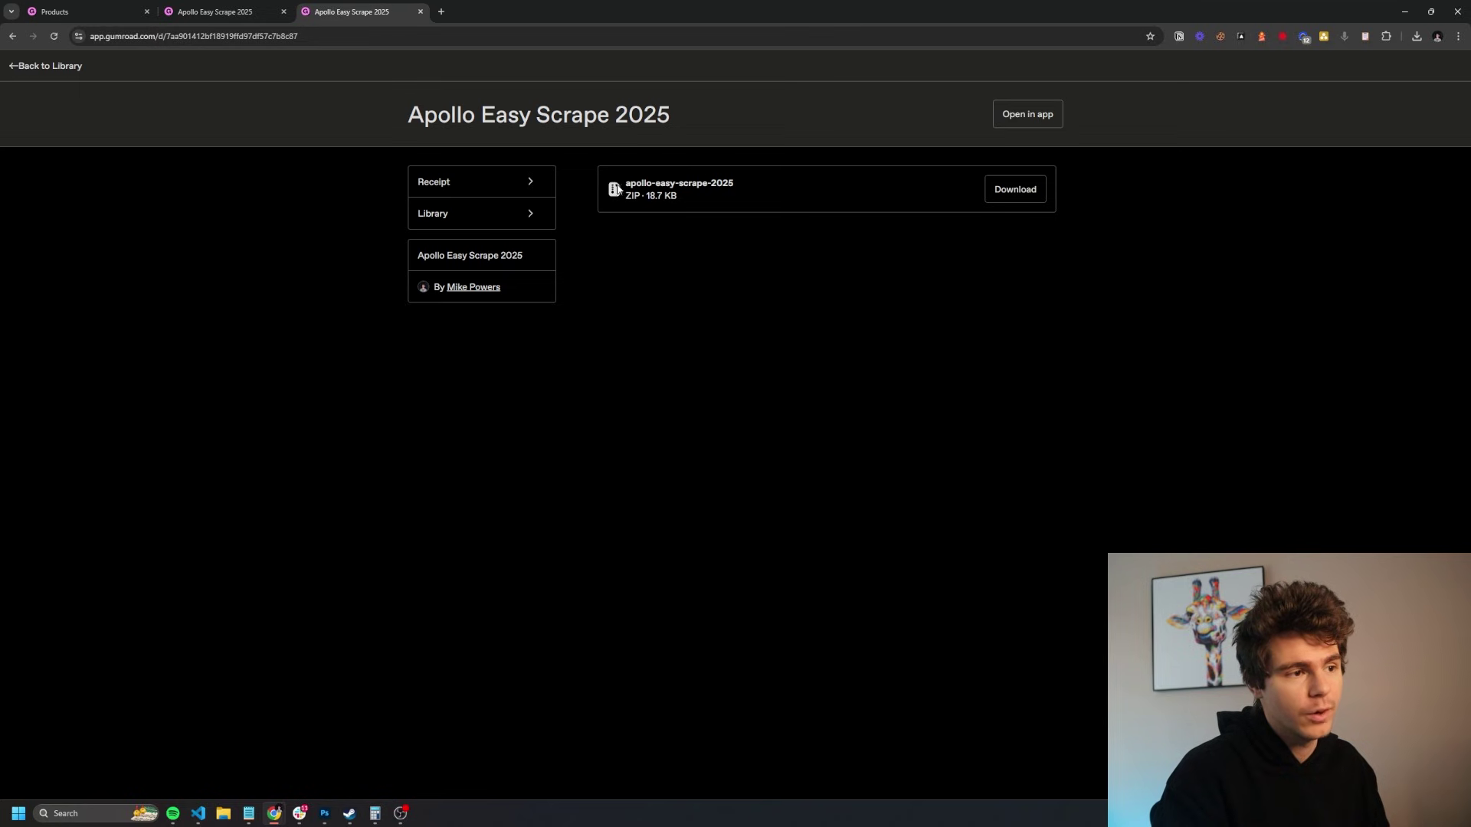
{"action": "left_click_drag", "start_coordinate": [619, 187], "coordinate": [783, 189]}
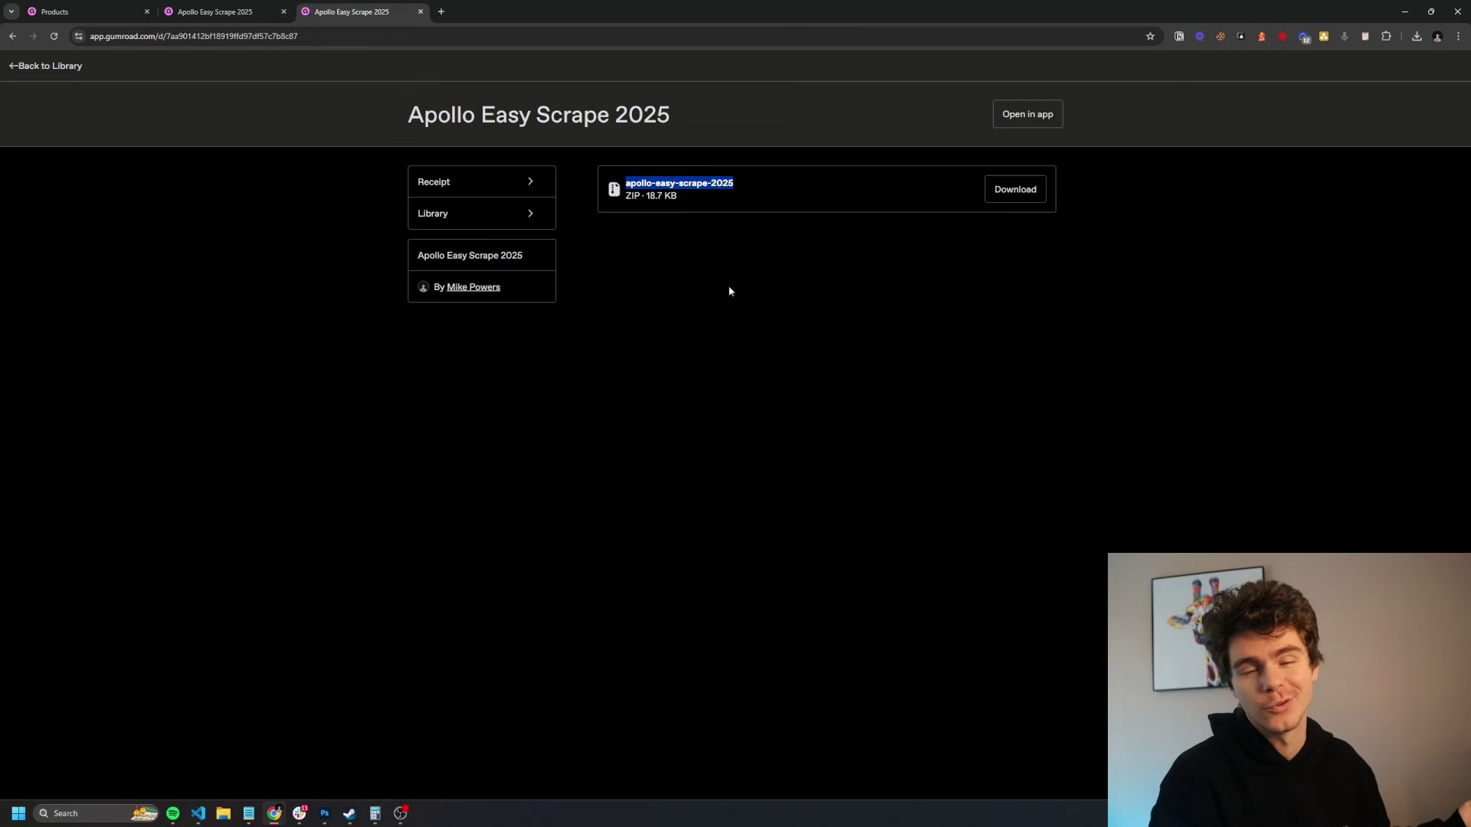
{"action": "left_click", "coordinate": [1022, 201]}
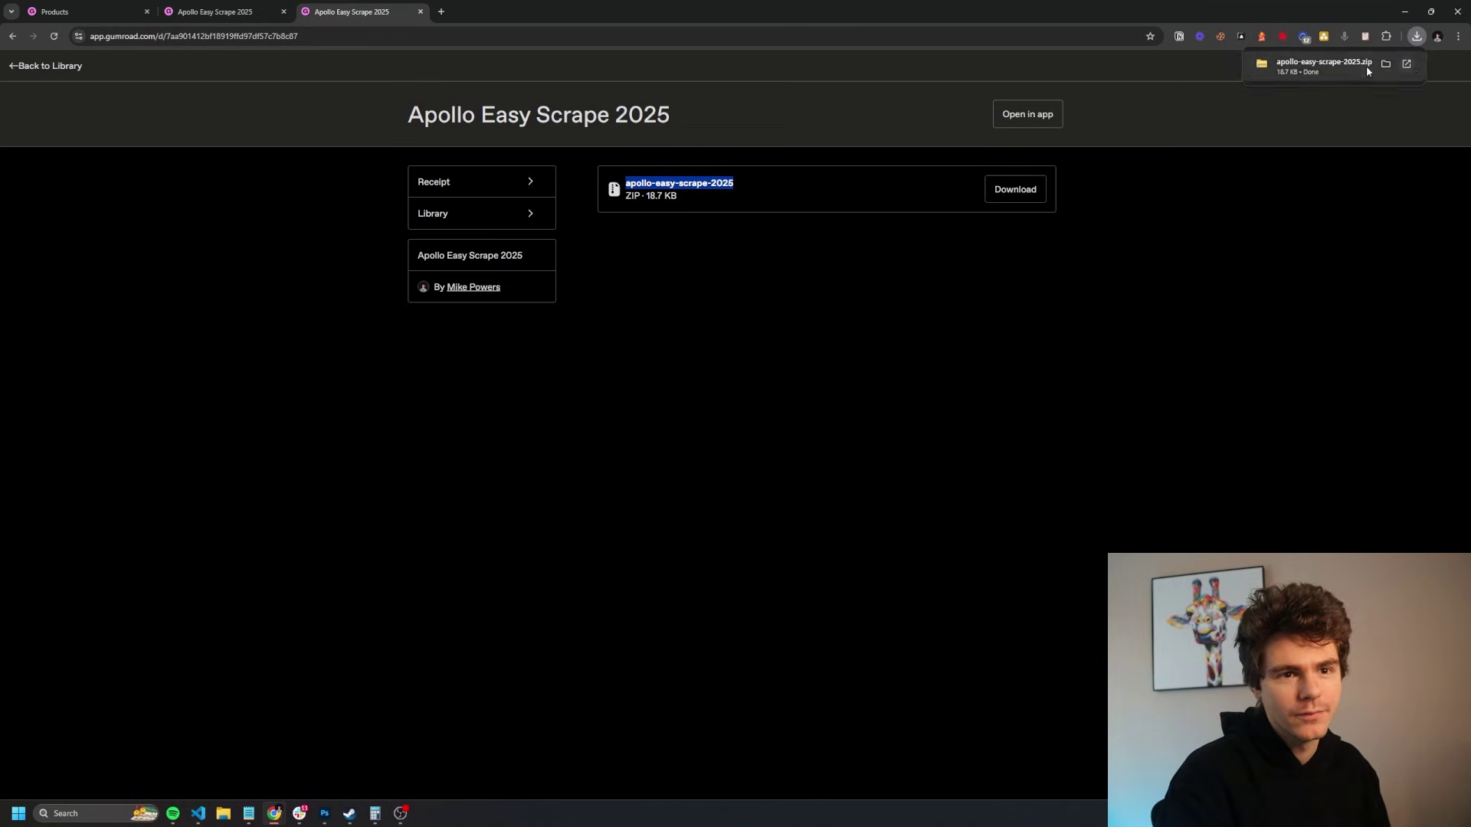
{"action": "left_click", "coordinate": [1387, 67]}
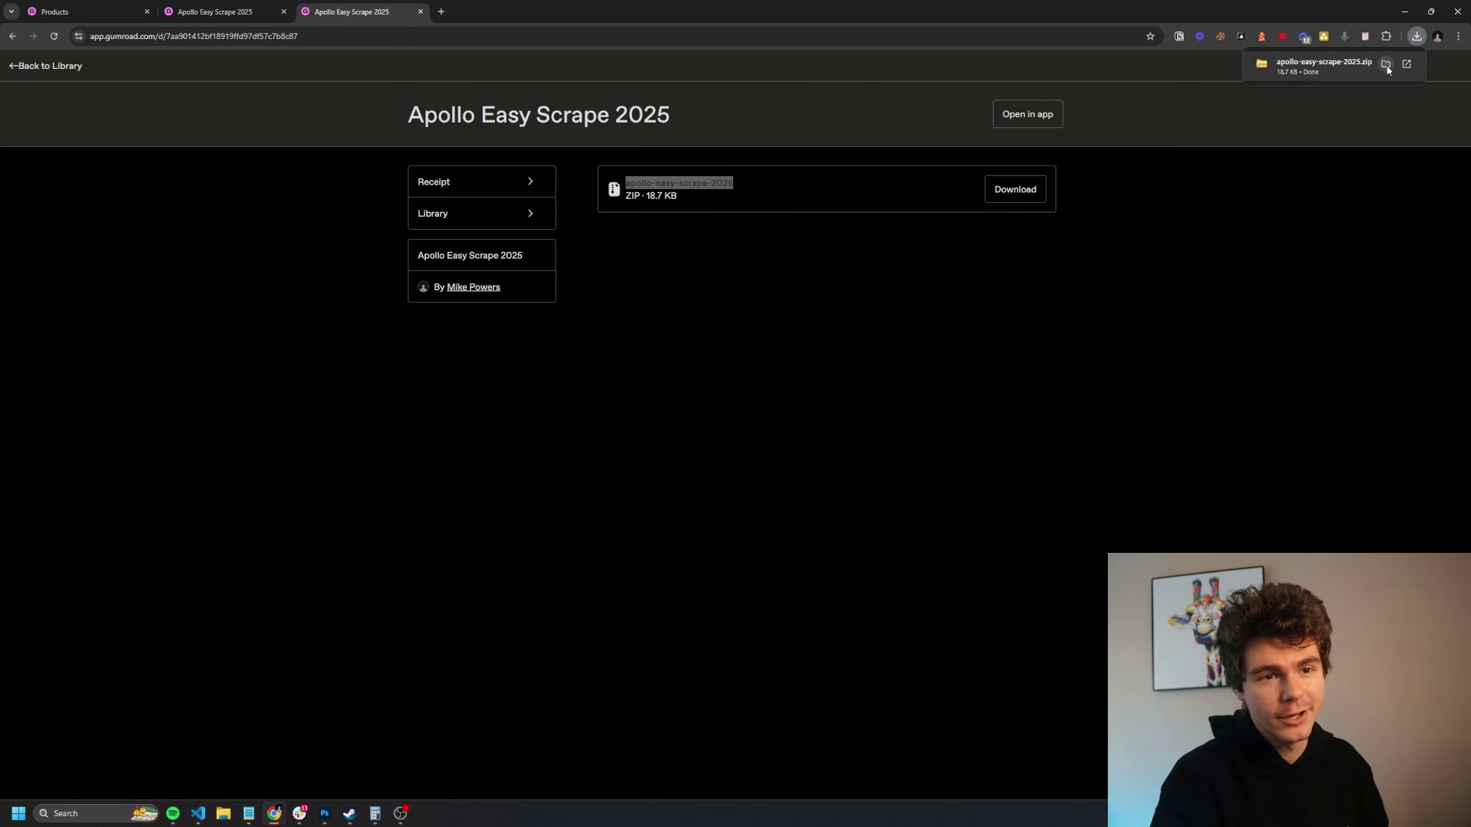
Extract apollo-easy-scrape-2025.zip with Extract All and move the extracted folder to the Desktop.
{"action": "right_click", "coordinate": [221, 339]}
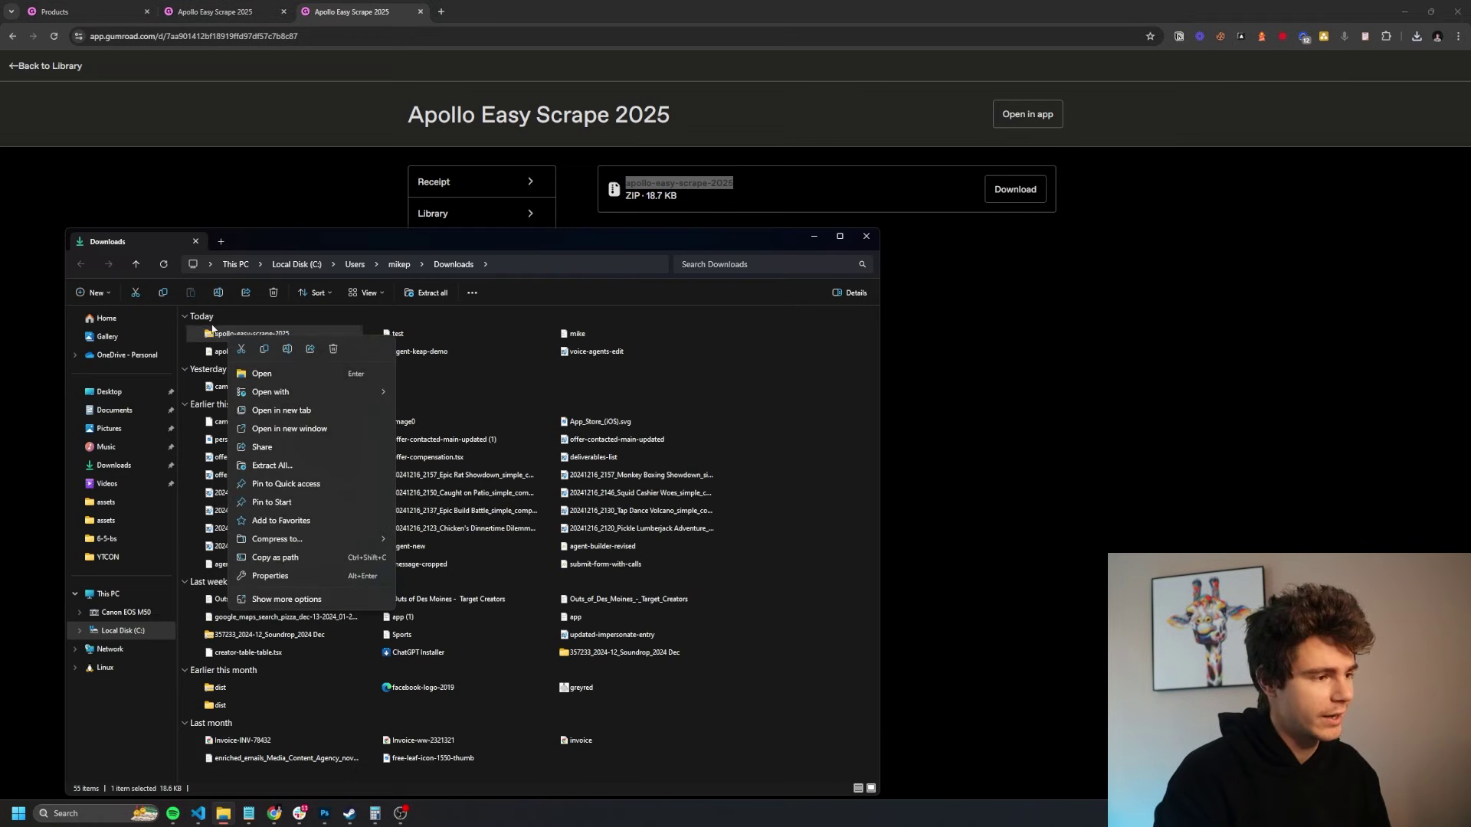
{"action": "left_click", "coordinate": [273, 465]}
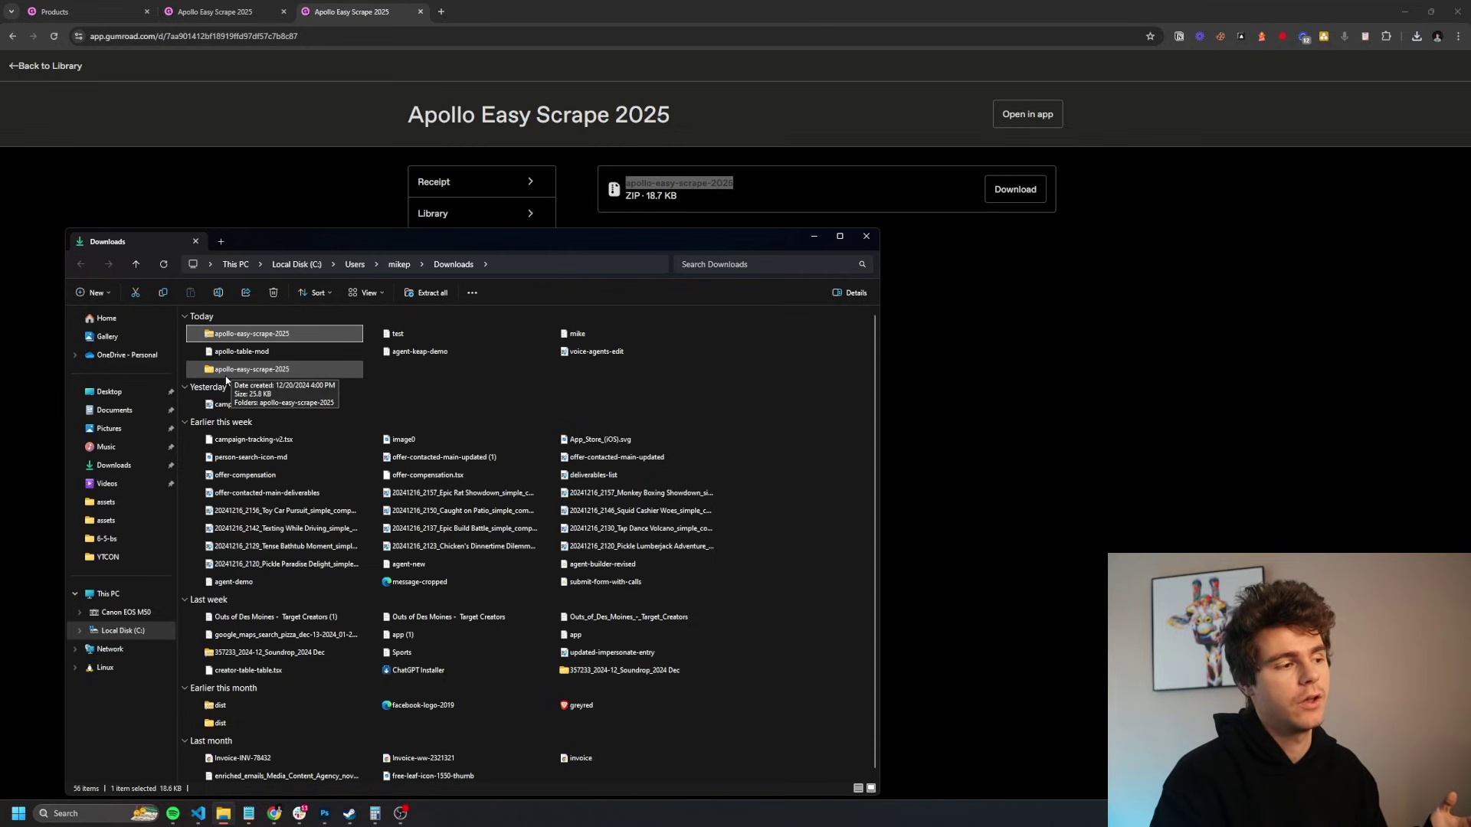
{"action": "left_click_drag", "start_coordinate": [226, 371], "coordinate": [108, 391]}
{"action": "left_click", "coordinate": [353, 207]}
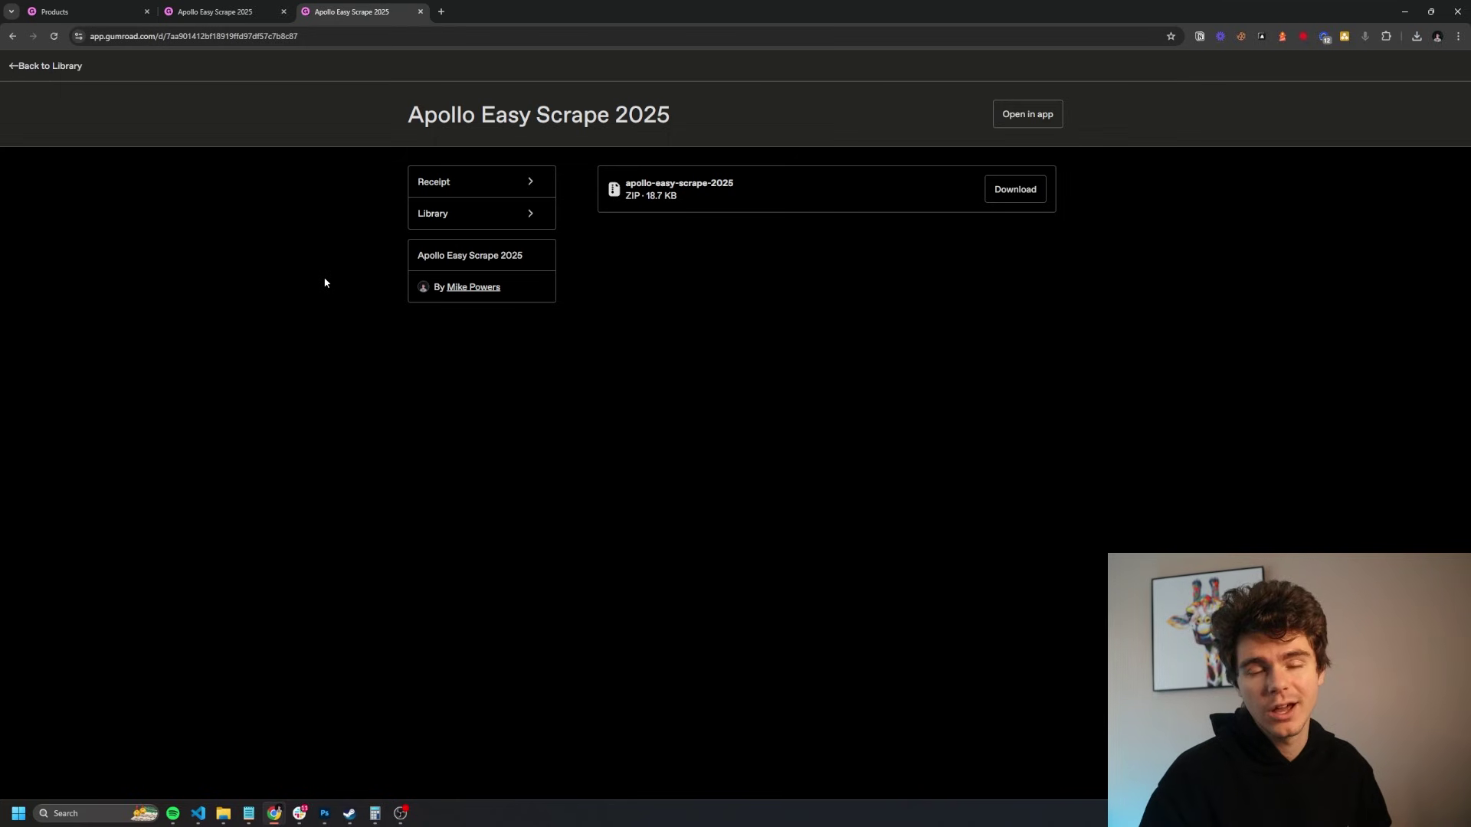
Load the apollo-easy-scrape-main folder as an unpacked Chrome extension.
{"action": "left_click", "coordinate": [1386, 36]}
{"action": "scroll", "coordinate": [1283, 322], "scroll_direction": "down", "scroll_amount": 1}
{"action": "left_click", "coordinate": [1275, 343]}
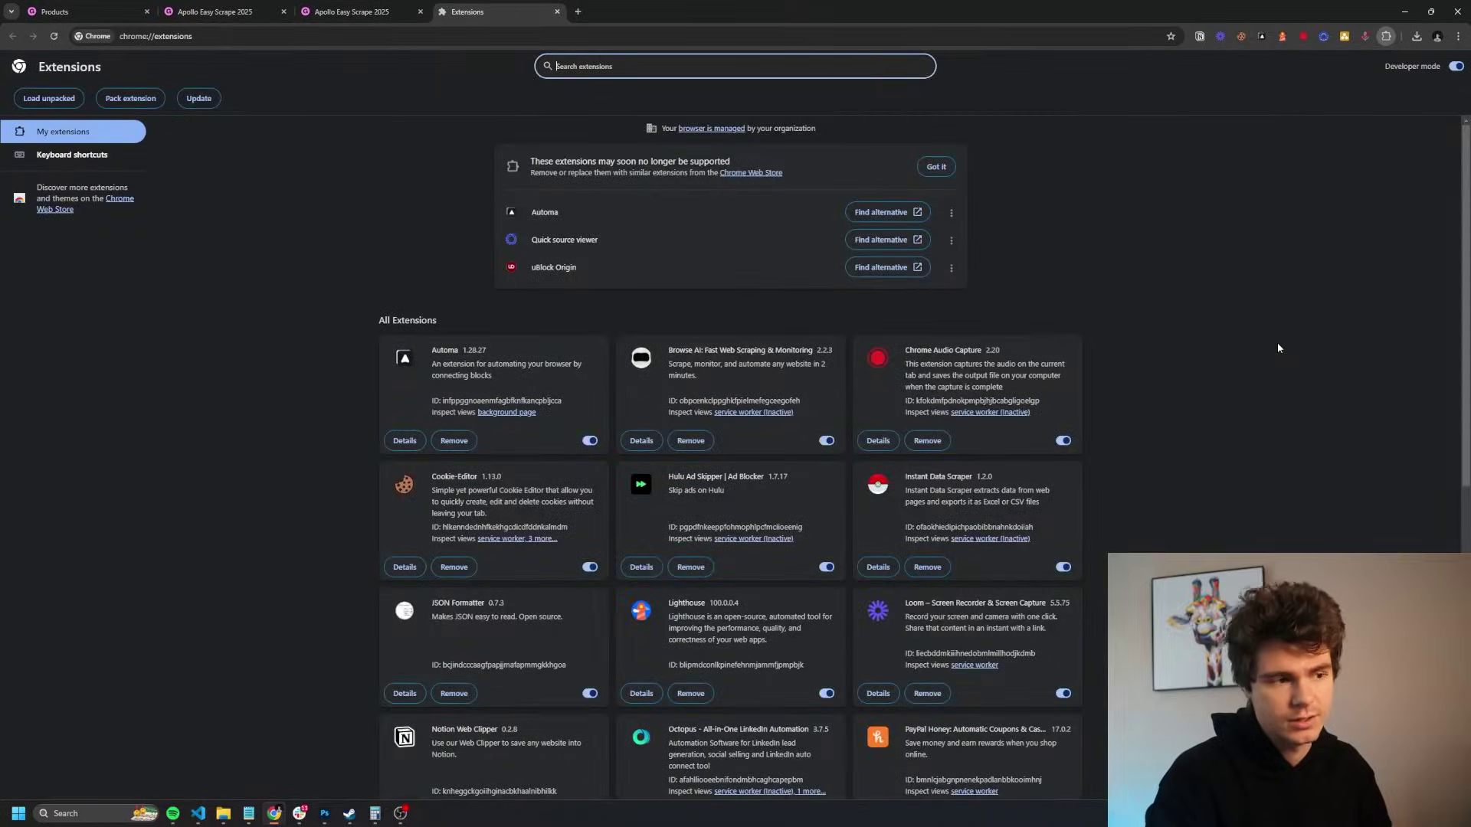
{"action": "left_click", "coordinate": [49, 100]}
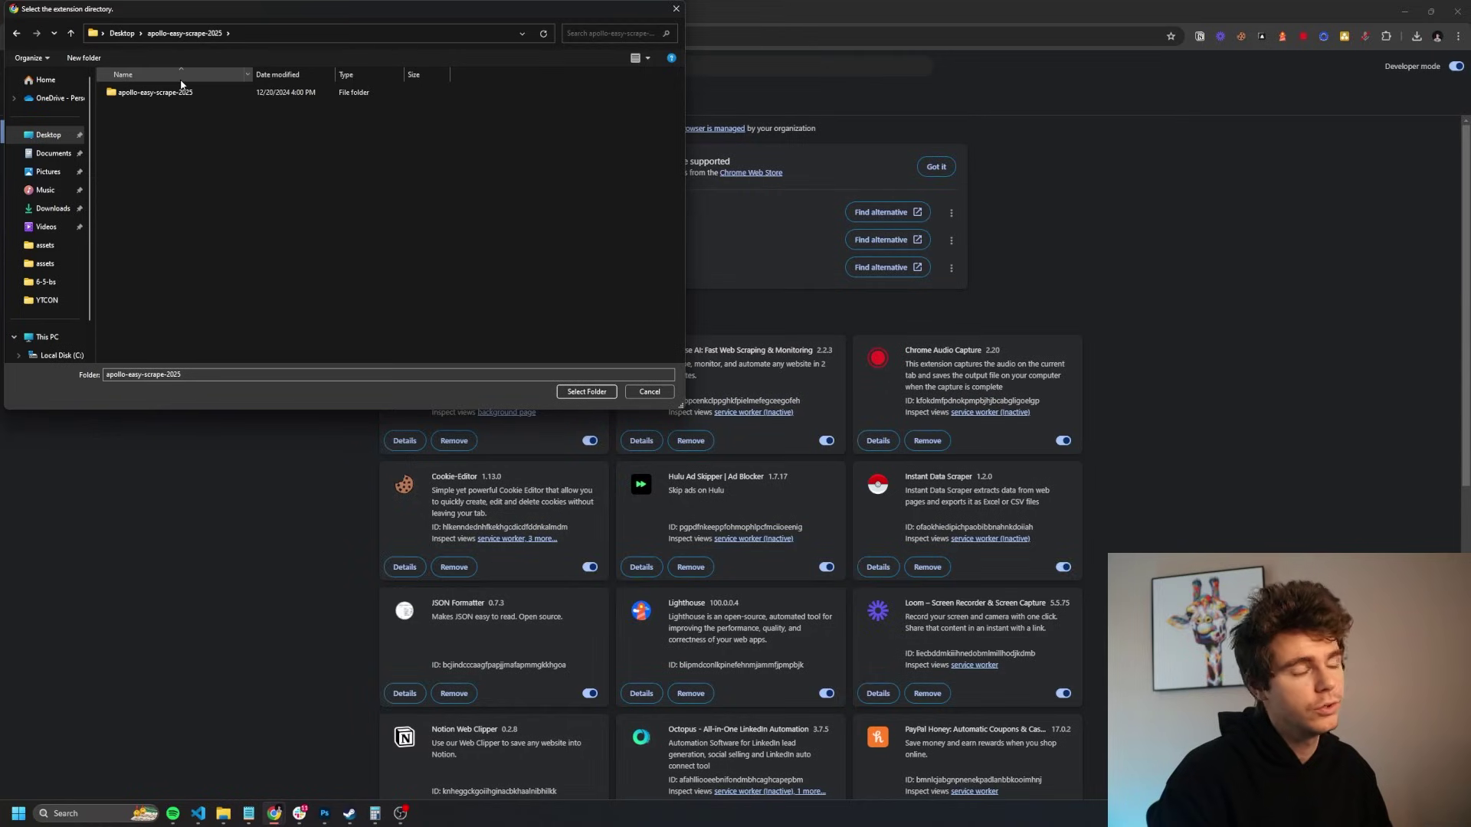
{"action": "double_click", "coordinate": [157, 93]}
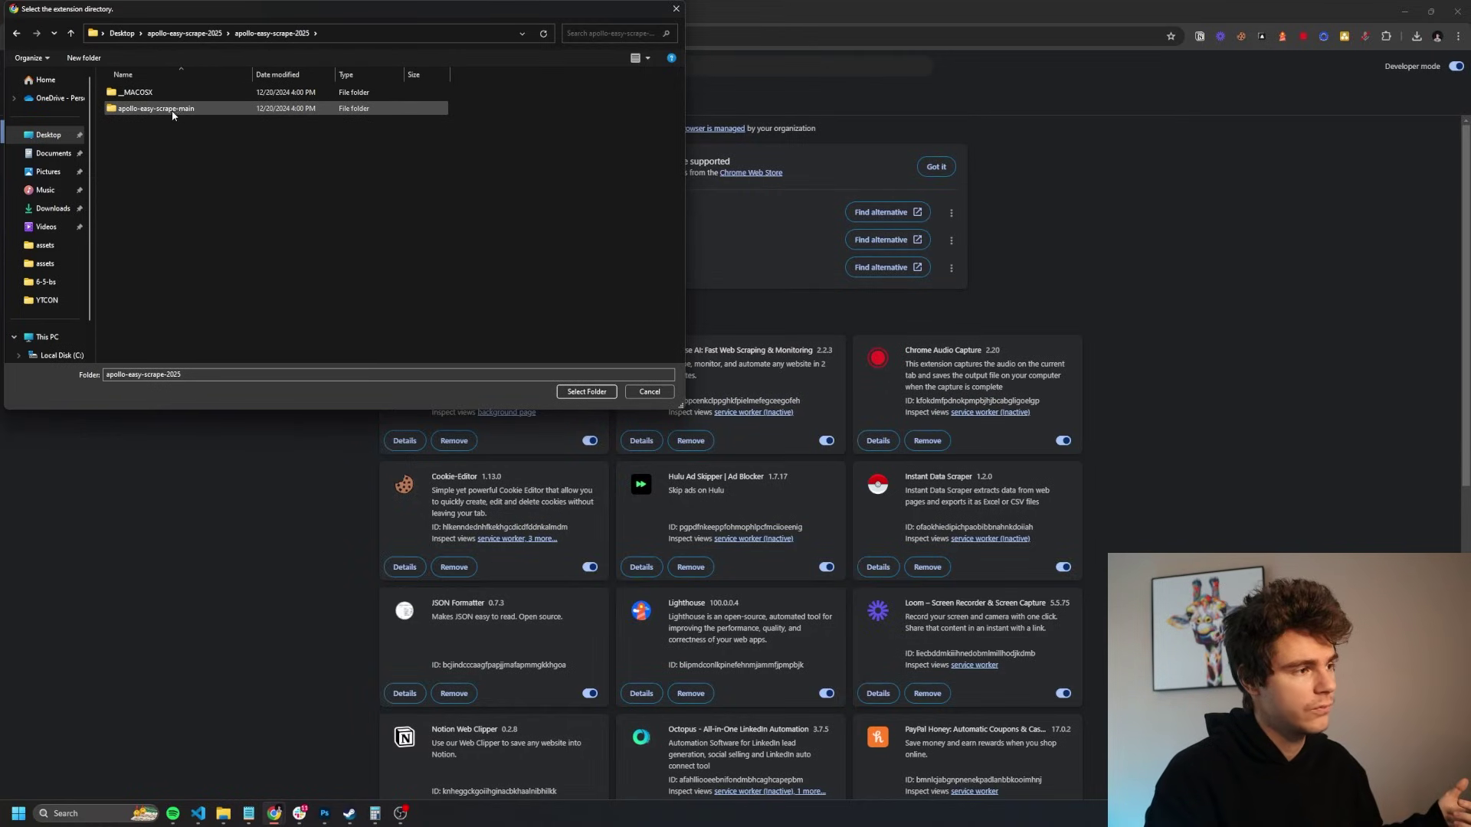
{"action": "double_click", "coordinate": [161, 109]}
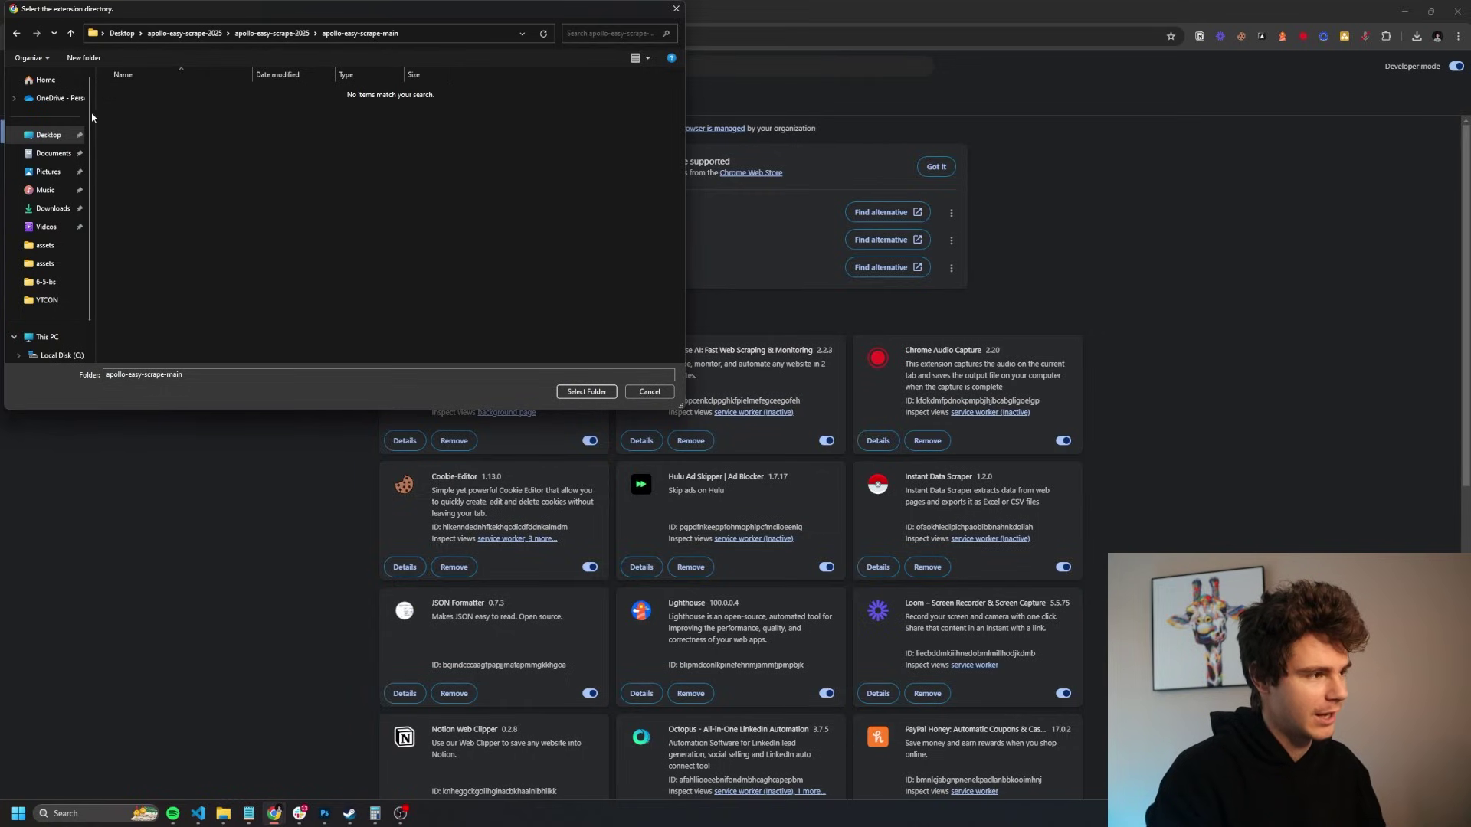
{"action": "left_click", "coordinate": [568, 397]}
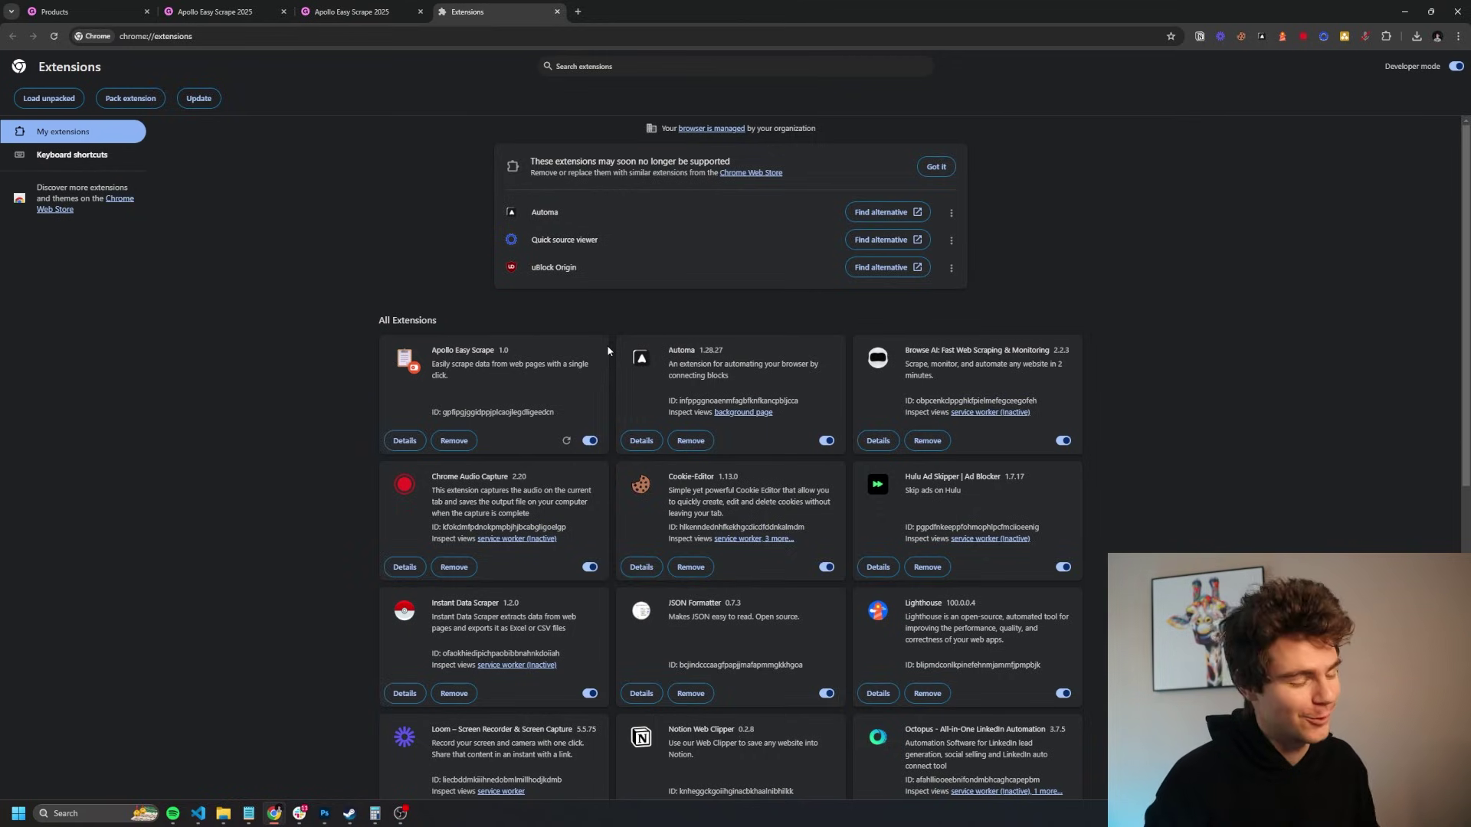
Pin Apollo Easy Scrape to the Chrome toolbar.
{"action": "left_click", "coordinate": [1386, 39]}
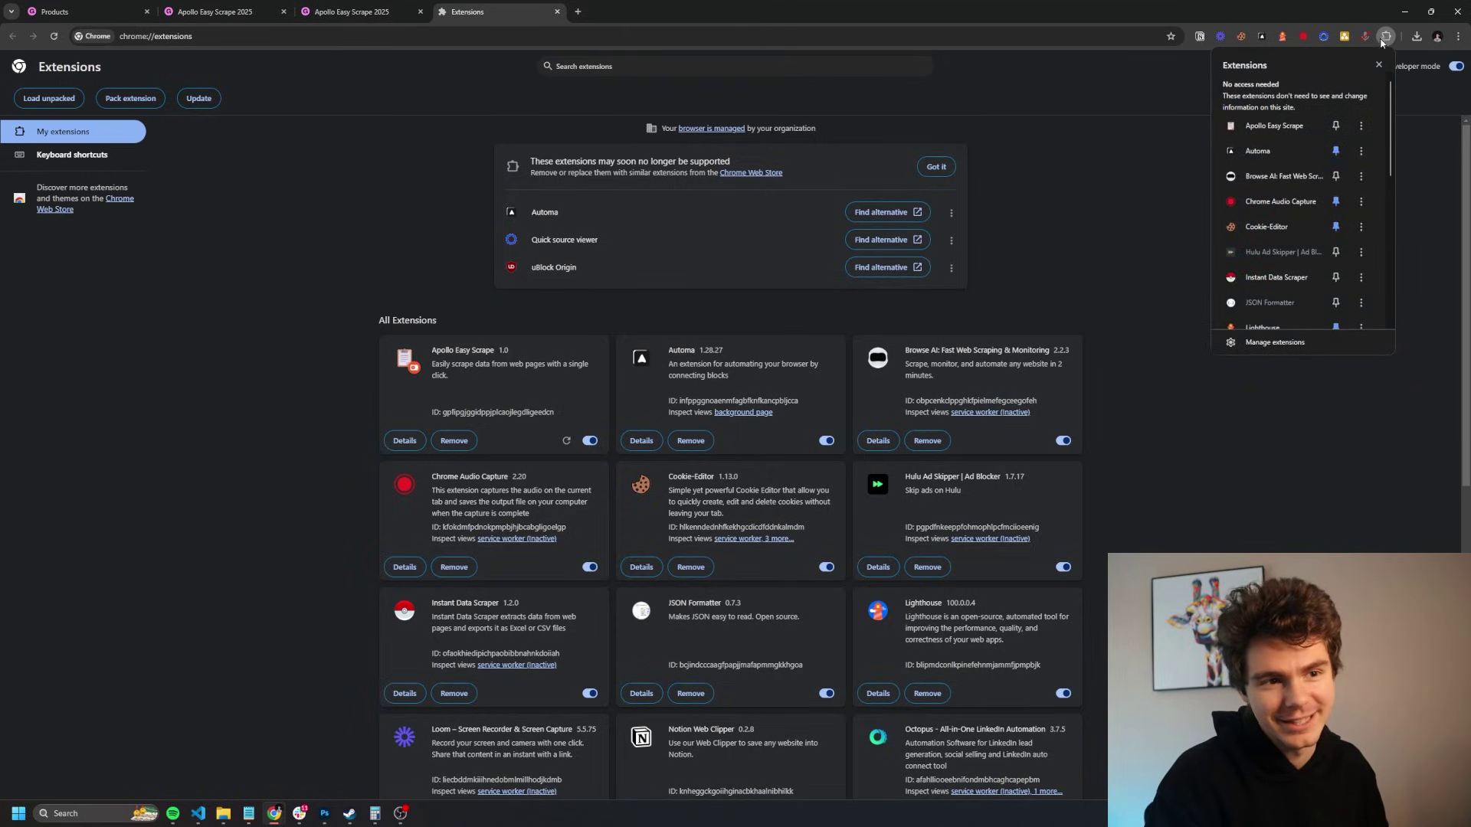
{"action": "left_click", "coordinate": [1337, 127]}
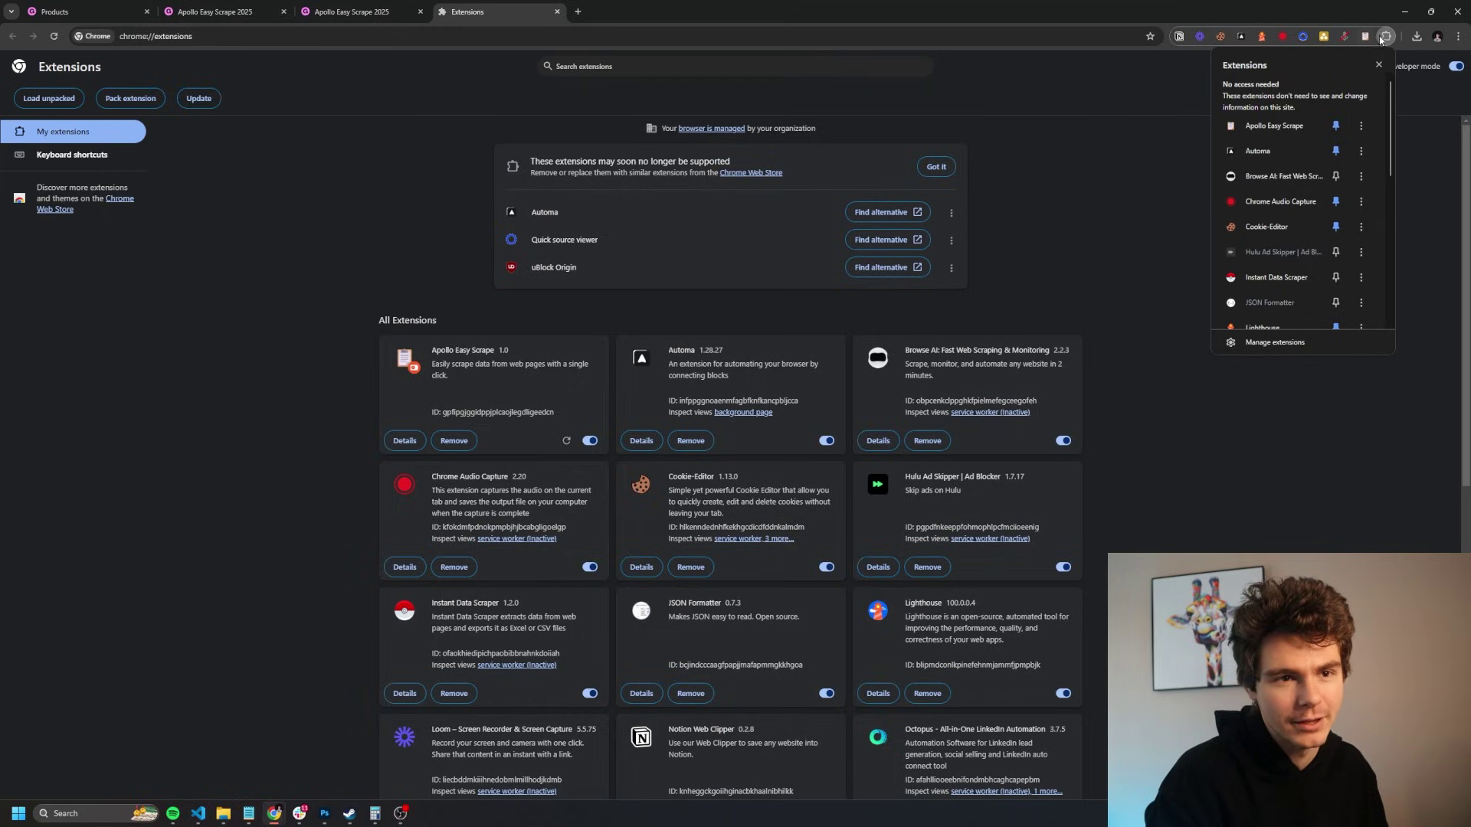
{"action": "left_click", "coordinate": [1097, 134]}
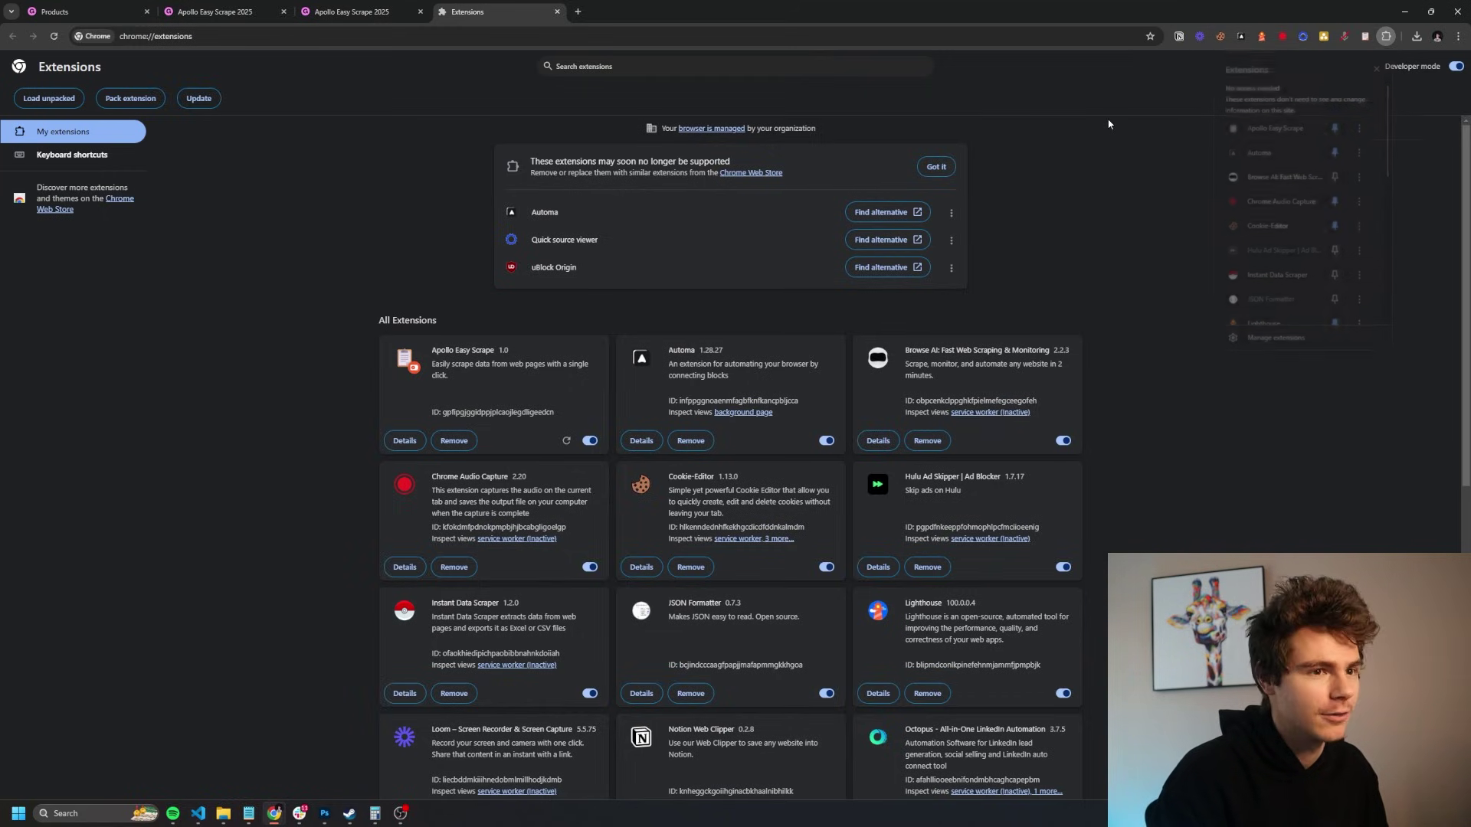
Open the Apollo app in a new tab and zoom the page out one step.
{"action": "left_click", "coordinate": [578, 13]}
{"action": "type", "text": "app"}
{"action": "key", "text": "Return"}
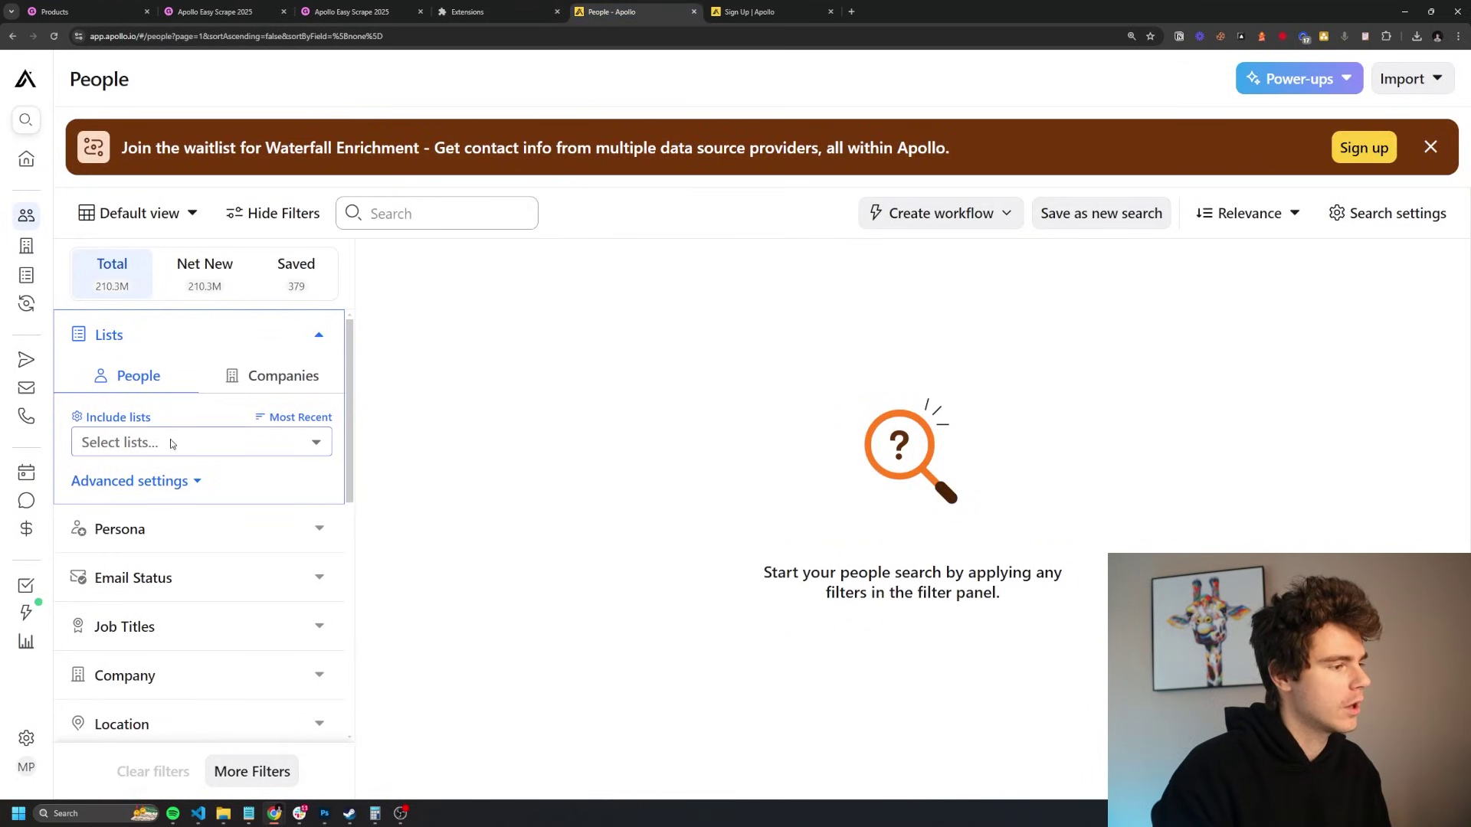
{"action": "scroll", "coordinate": [187, 429], "scroll_direction": "down", "scroll_amount": 2}
{"action": "key", "text": "ctrl+minus"}
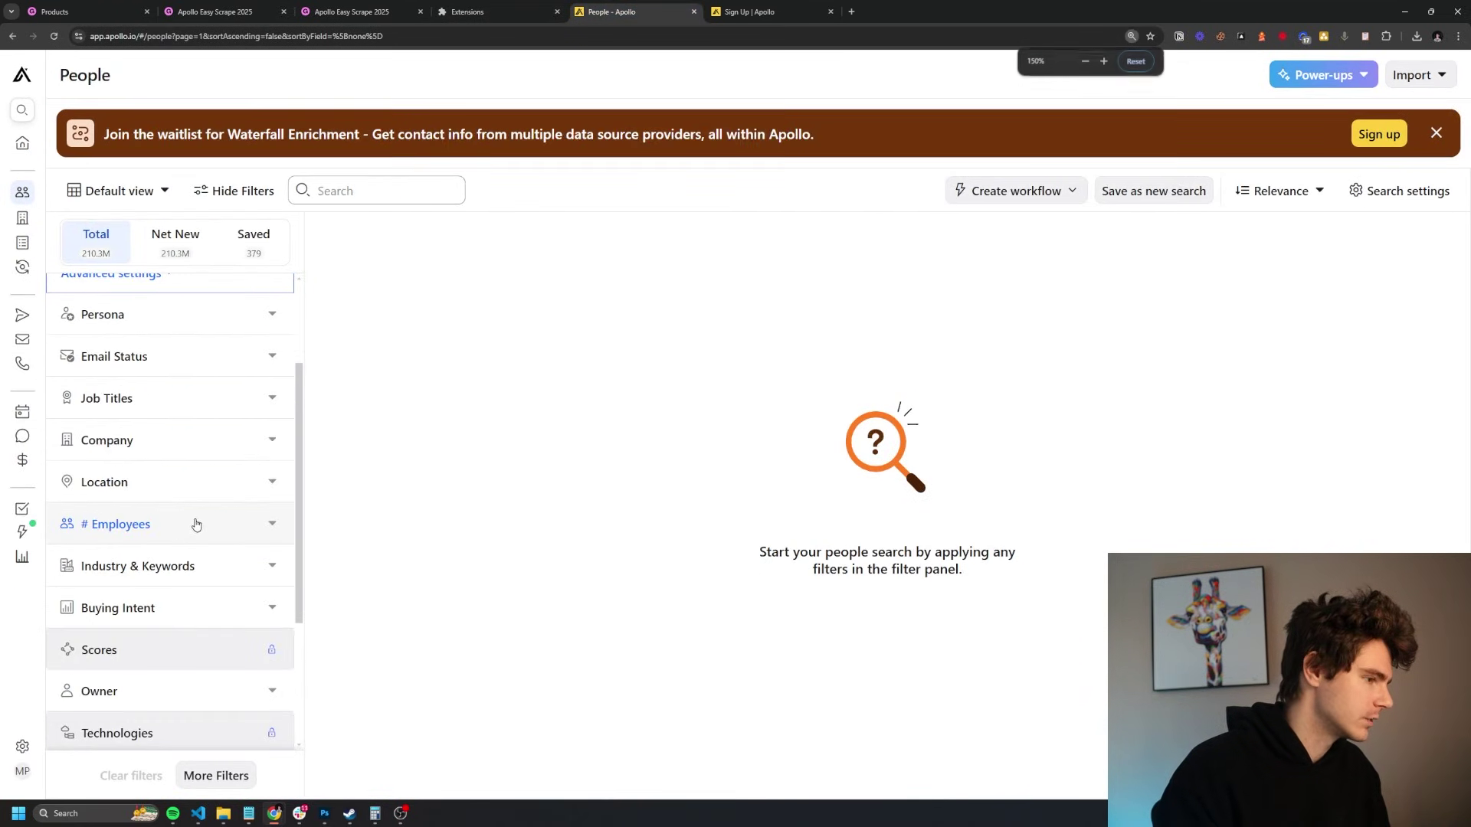
{"action": "scroll", "coordinate": [187, 528], "scroll_direction": "down", "scroll_amount": 2}
{"action": "scroll", "coordinate": [184, 536], "scroll_direction": "up", "scroll_amount": 3}
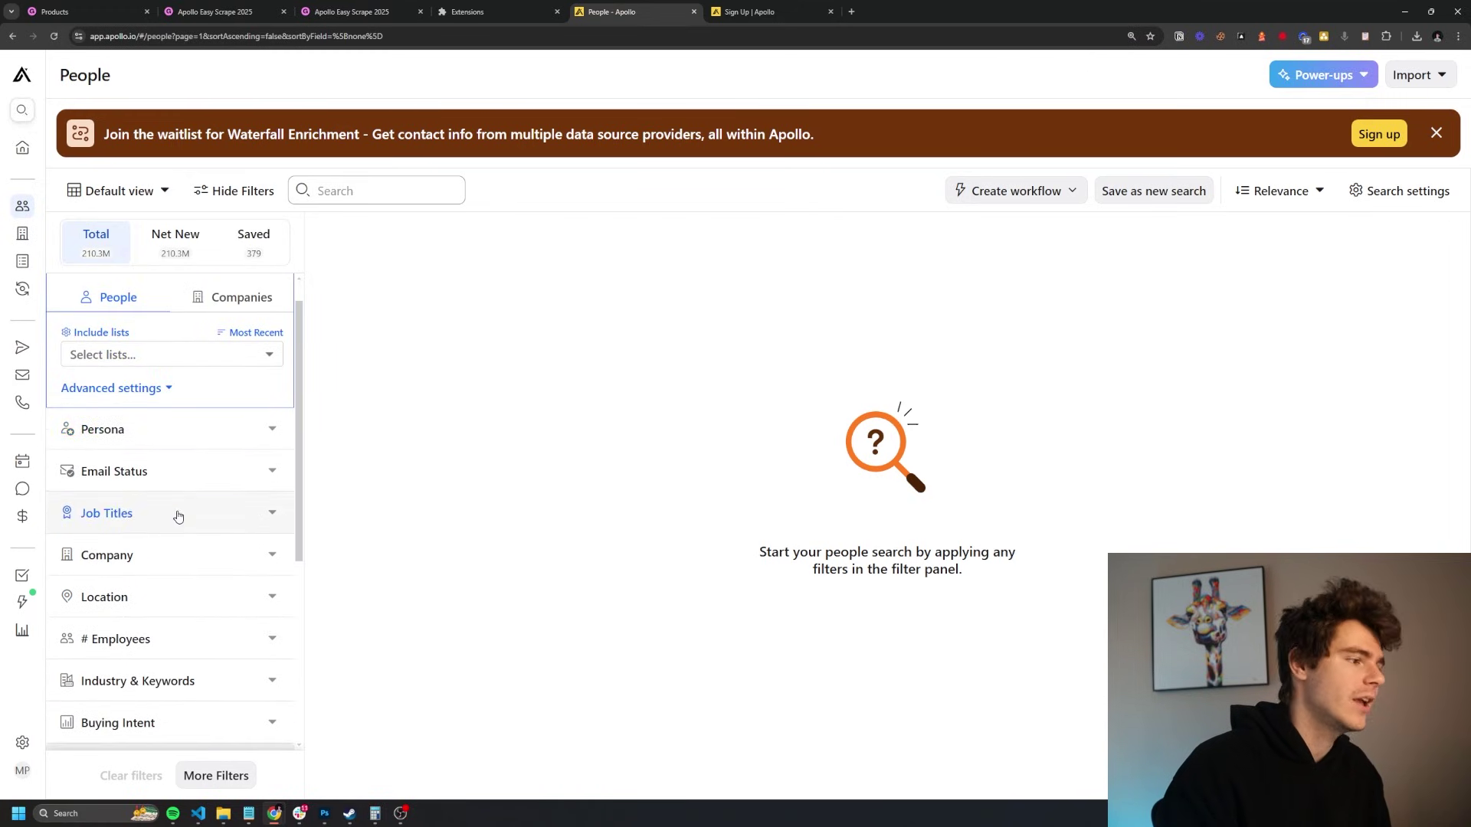
{"action": "scroll", "coordinate": [176, 528], "scroll_direction": "down", "scroll_amount": 2}
{"action": "scroll", "coordinate": [175, 640], "scroll_direction": "up", "scroll_amount": 3}
Filter People to the banking industry with ceo as an included job title.
{"action": "left_click", "coordinate": [176, 713]}
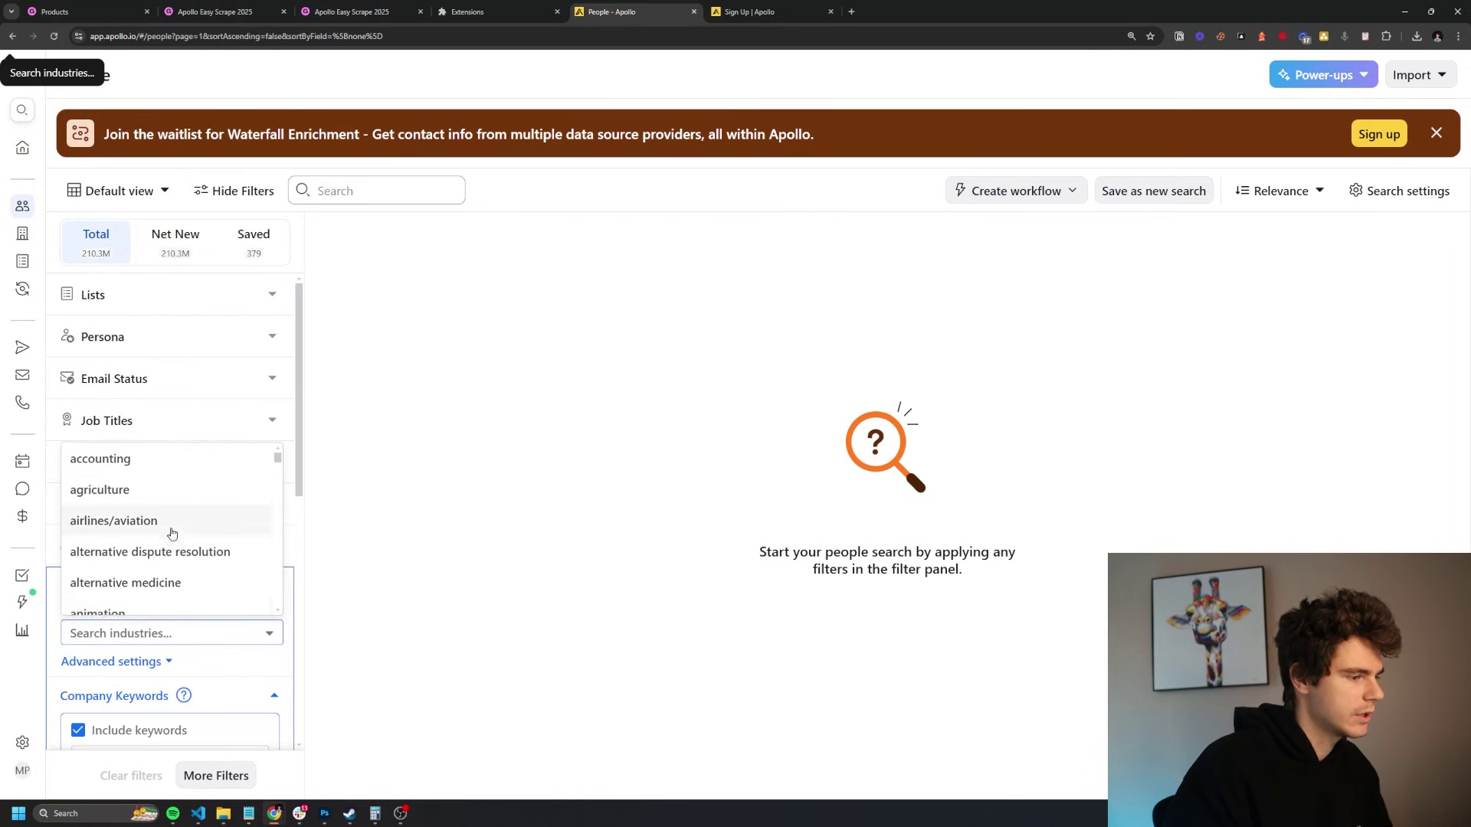
{"action": "scroll", "coordinate": [164, 555], "scroll_direction": "down", "scroll_amount": 5}
{"action": "scroll", "coordinate": [123, 485], "scroll_direction": "up", "scroll_amount": 1}
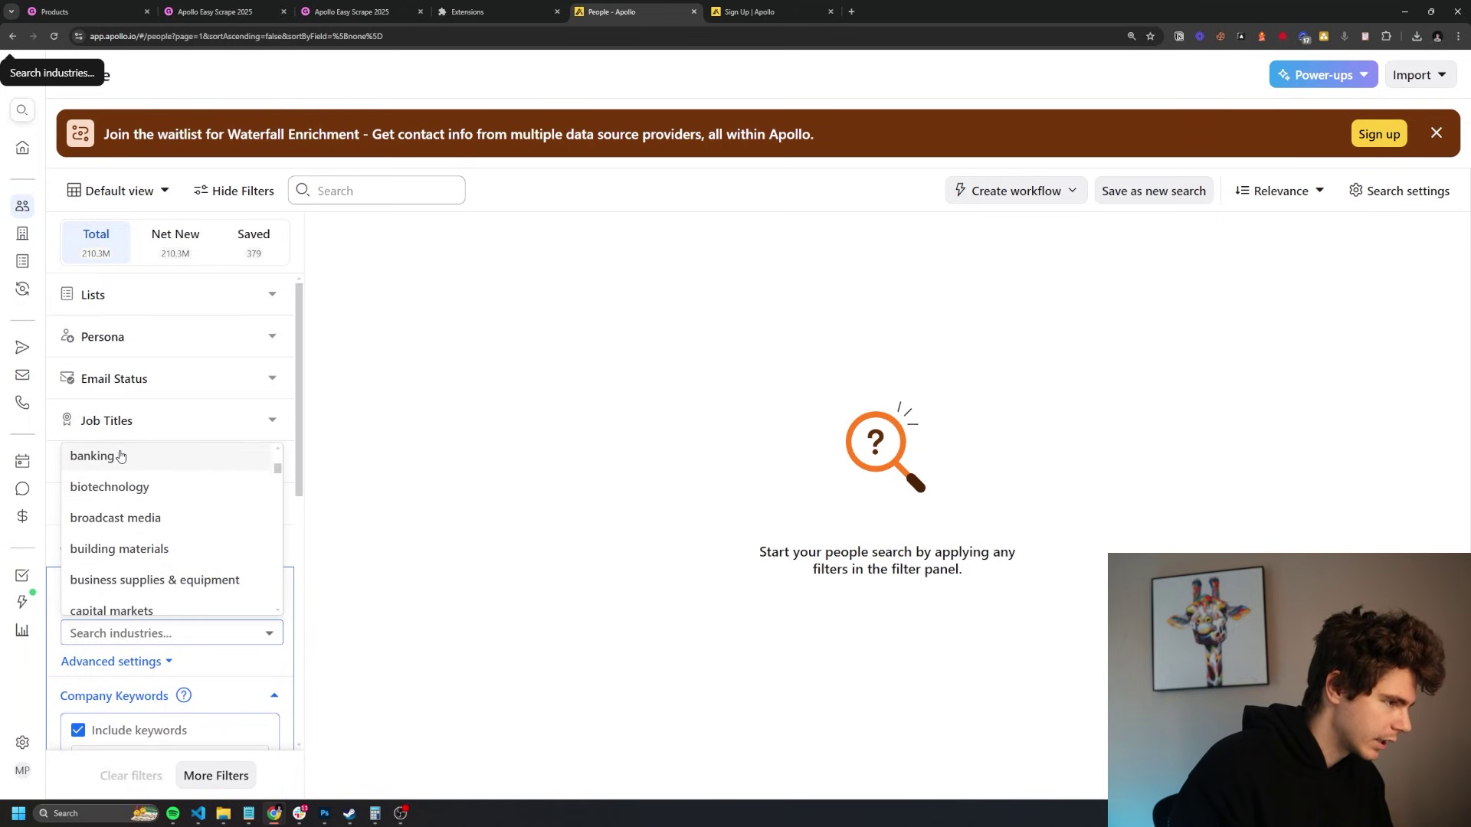
{"action": "left_click", "coordinate": [121, 455]}
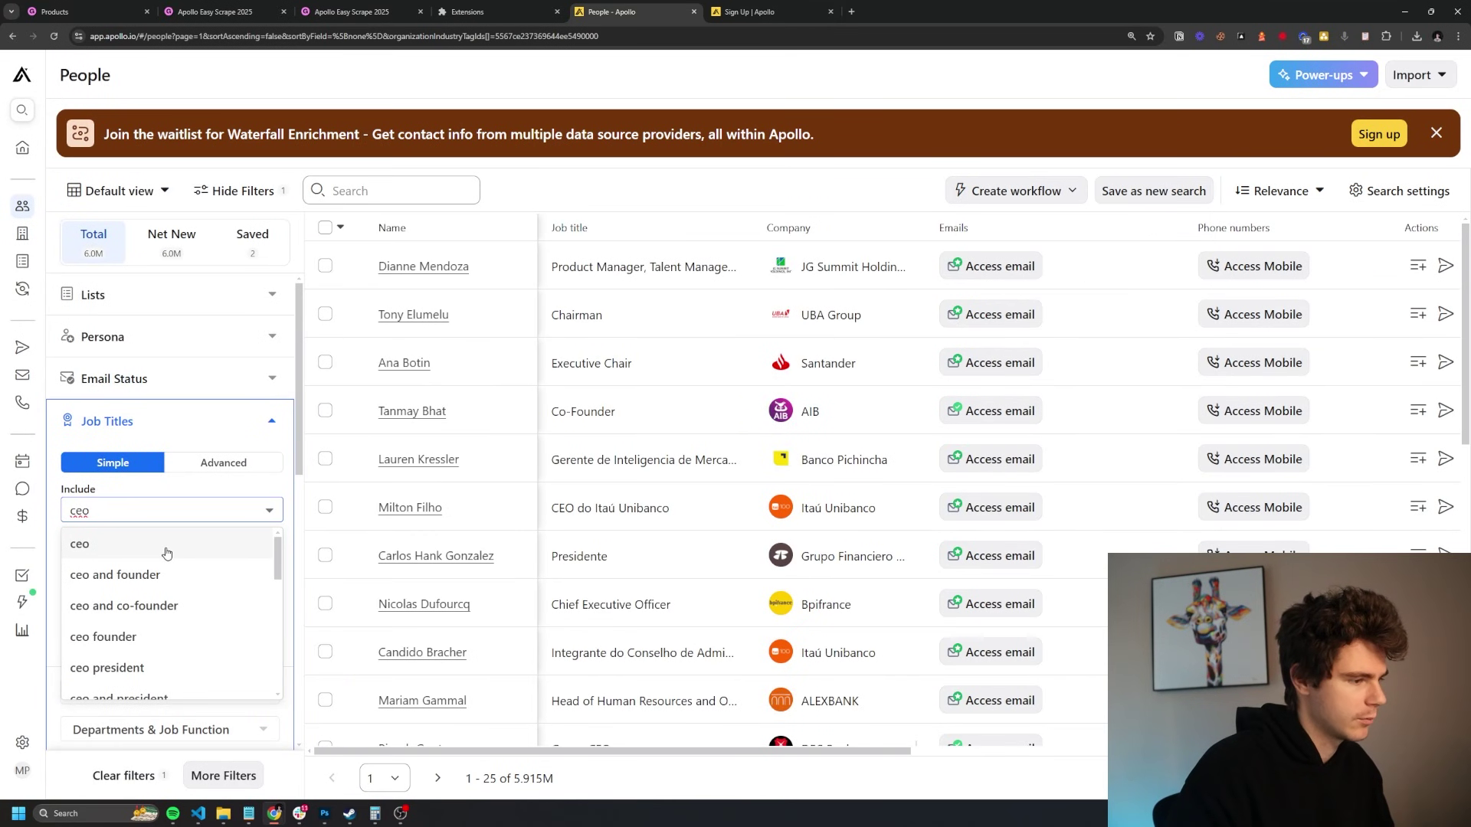
{"action": "key", "text": "Return"}
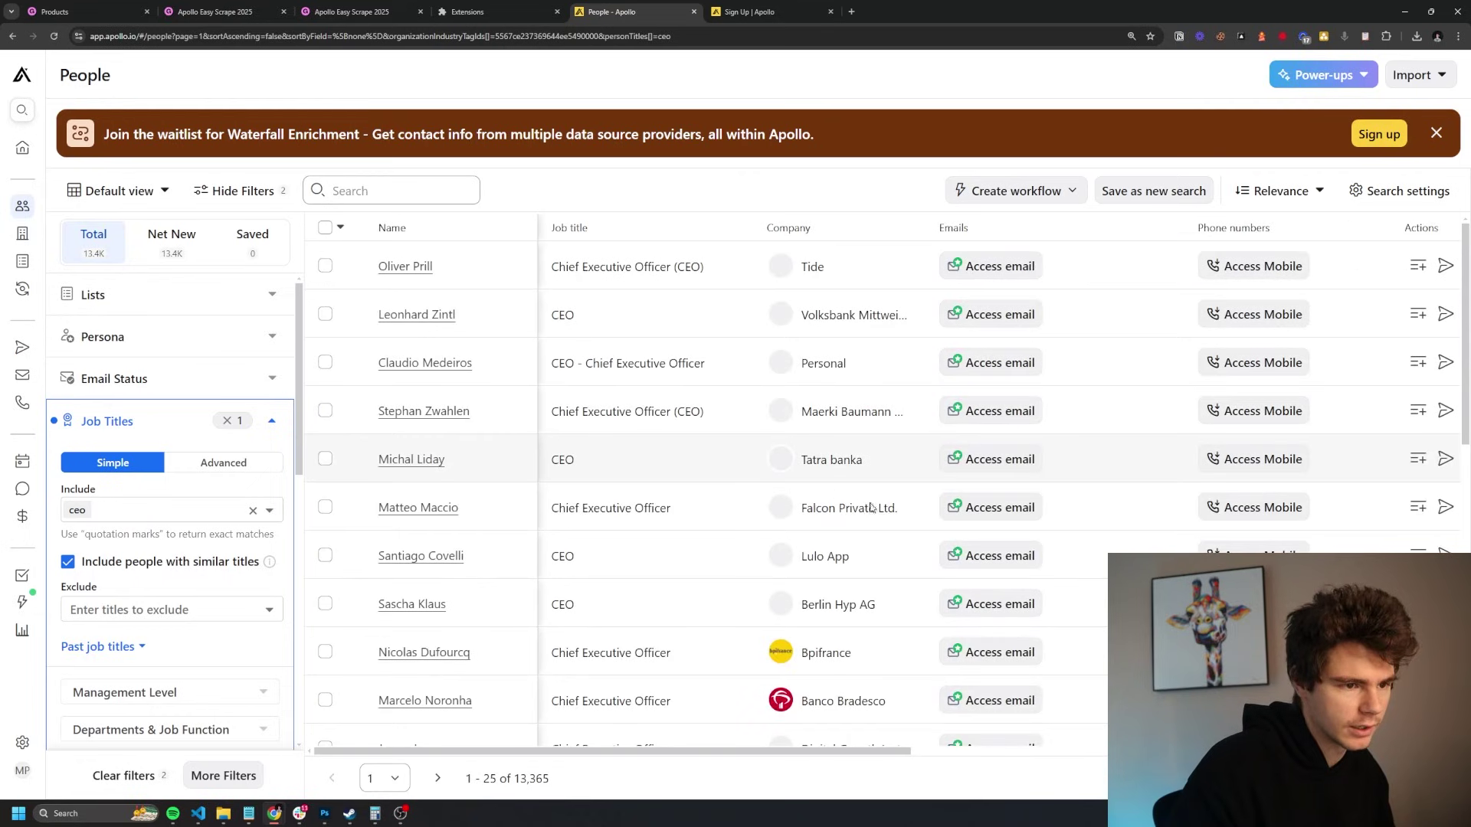
Highlight the 13,365 result count and scroll across the table back to Job title.
{"action": "scroll", "coordinate": [537, 674], "scroll_direction": "down", "scroll_amount": 3}
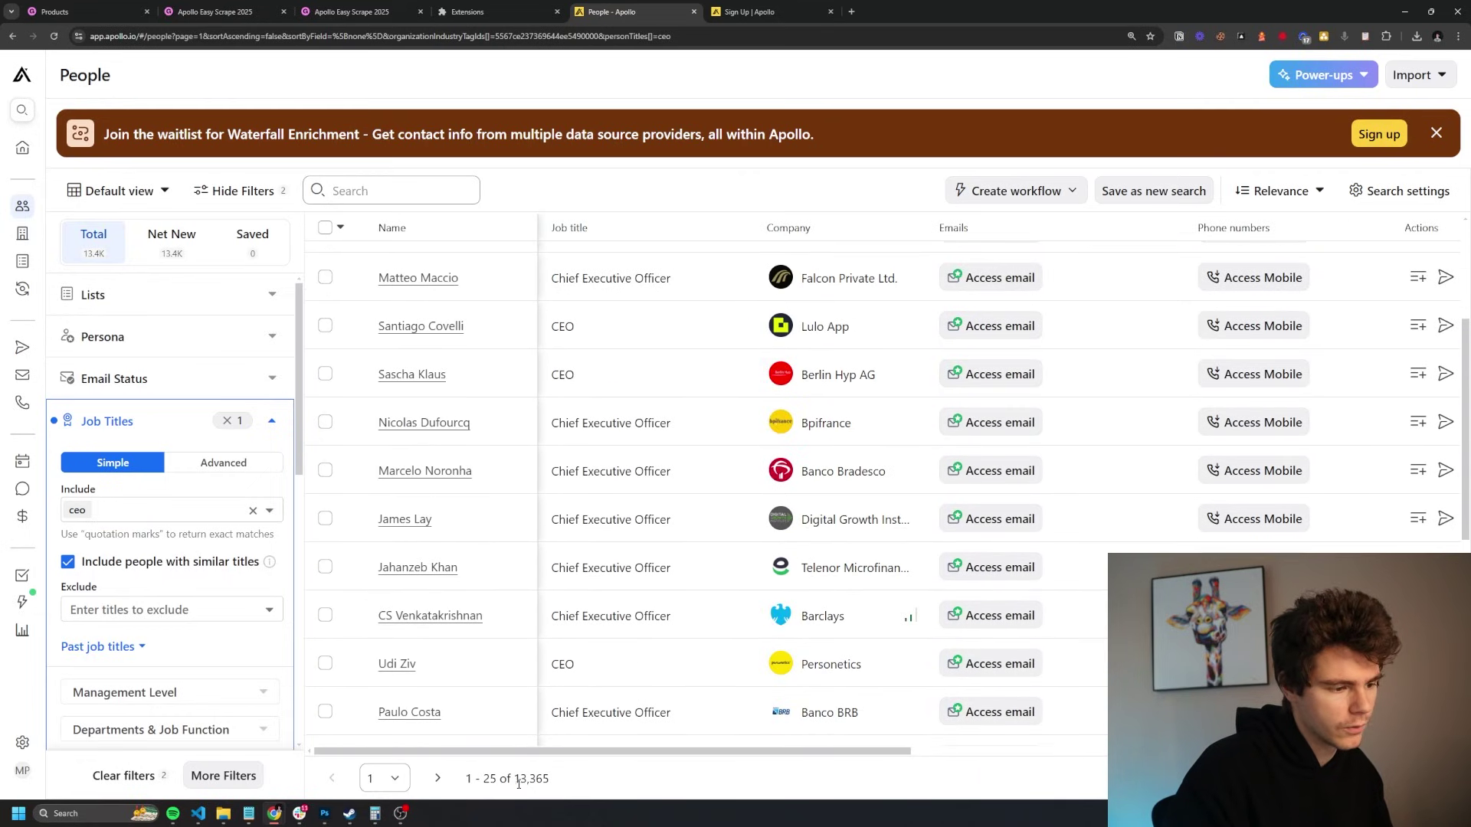
{"action": "left_click_drag", "start_coordinate": [525, 785], "coordinate": [589, 781]}
{"action": "left_click", "coordinate": [589, 782]}
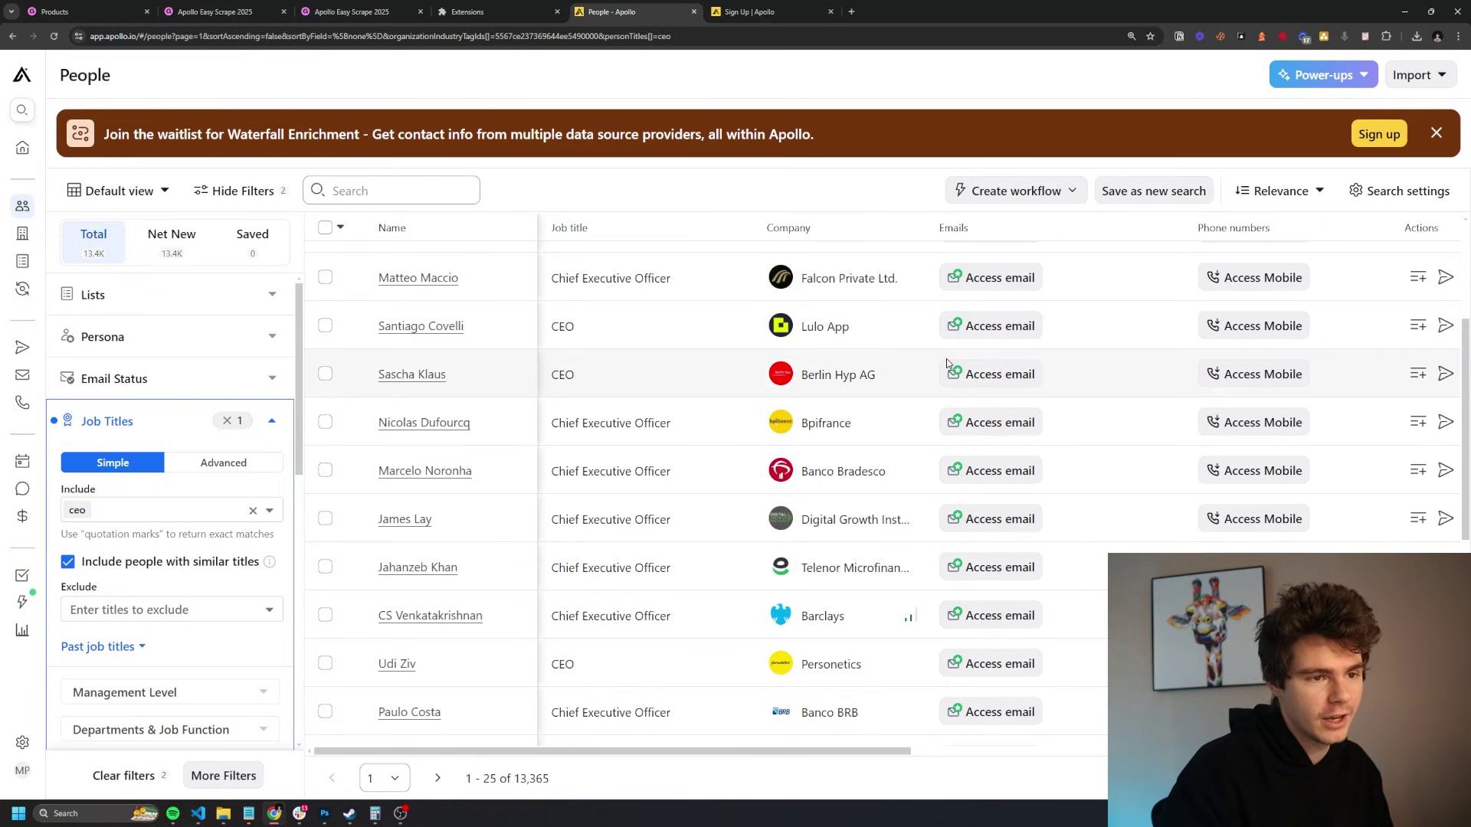
{"action": "scroll", "coordinate": [950, 375], "scroll_direction": "right", "scroll_amount": 10}
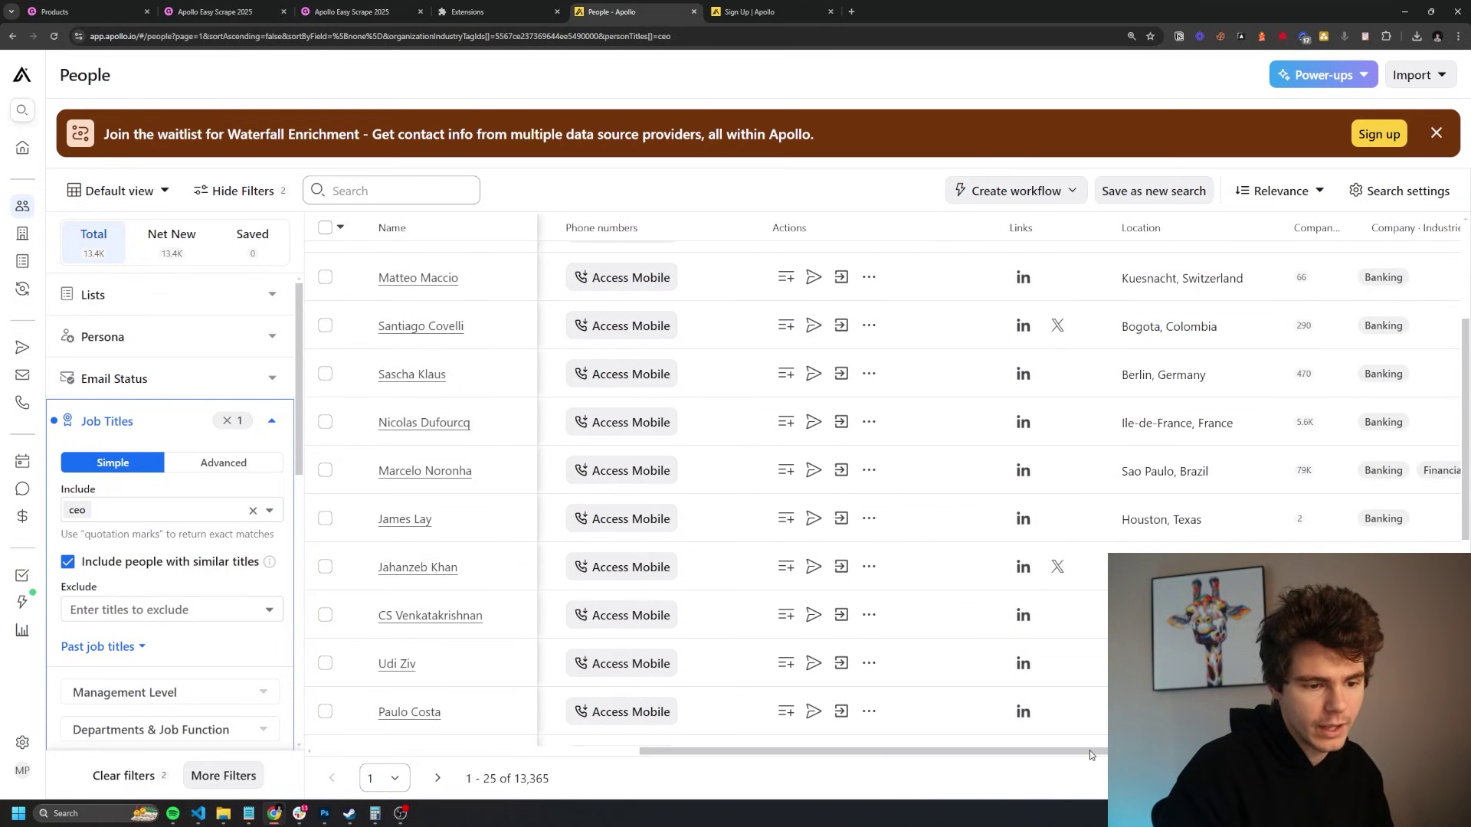
{"action": "left_click_drag", "start_coordinate": [1091, 755], "coordinate": [874, 755]}
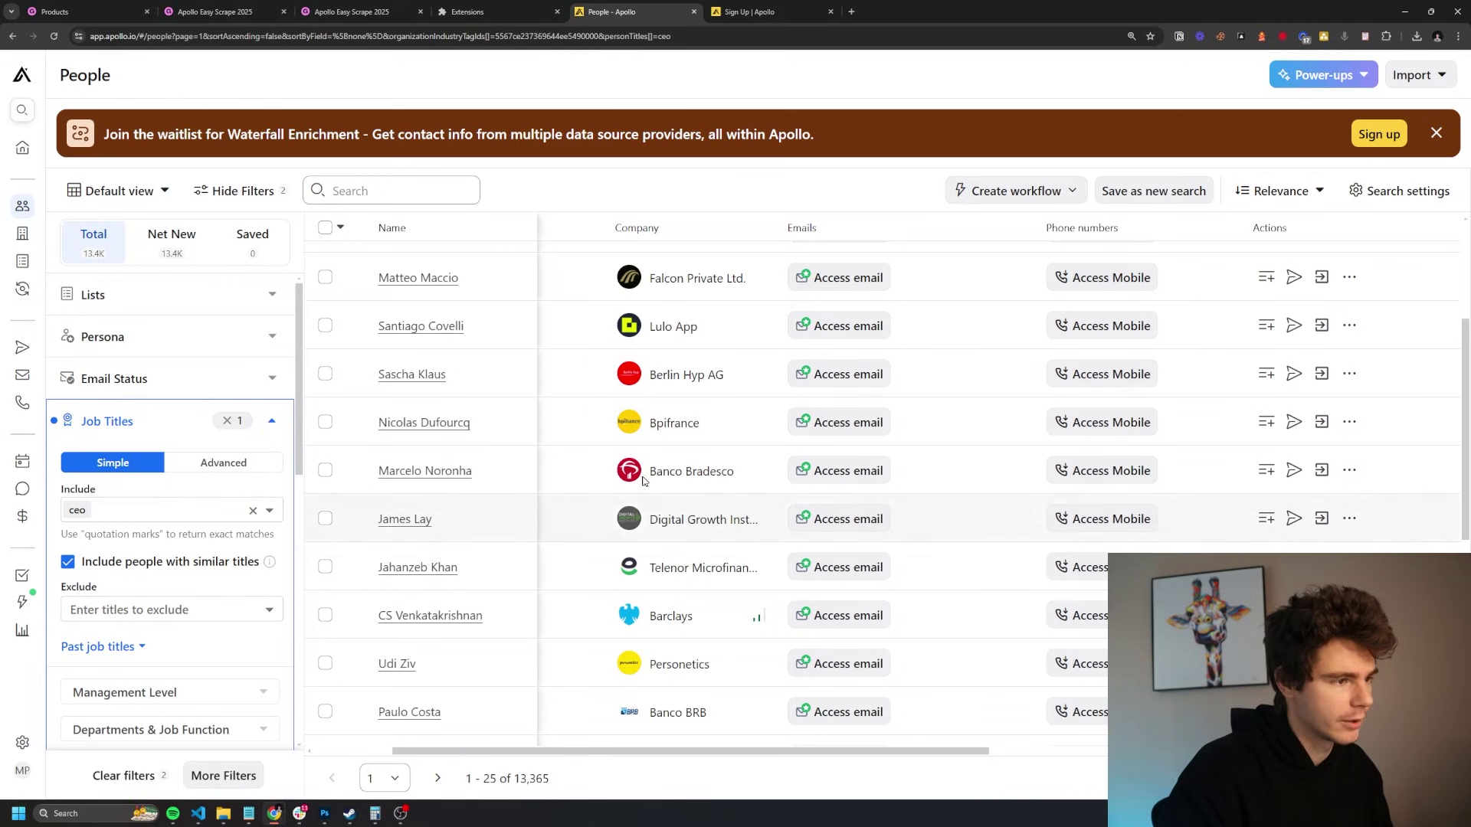
{"action": "left_click_drag", "start_coordinate": [849, 757], "coordinate": [693, 772]}
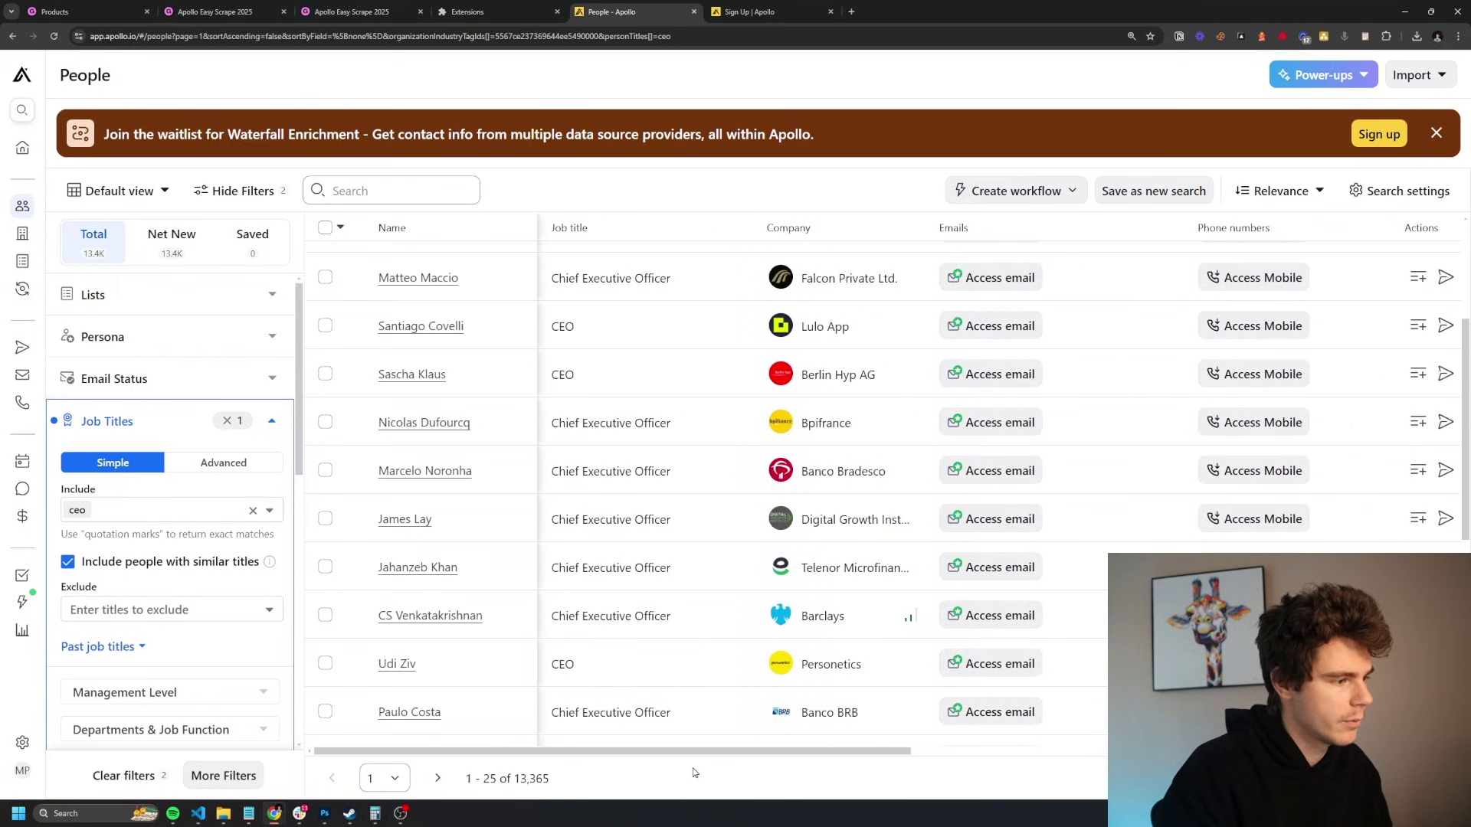
Select the 25 people on page 1 and save them to a new list 'CEO Banks'.
{"action": "left_click", "coordinate": [328, 231]}
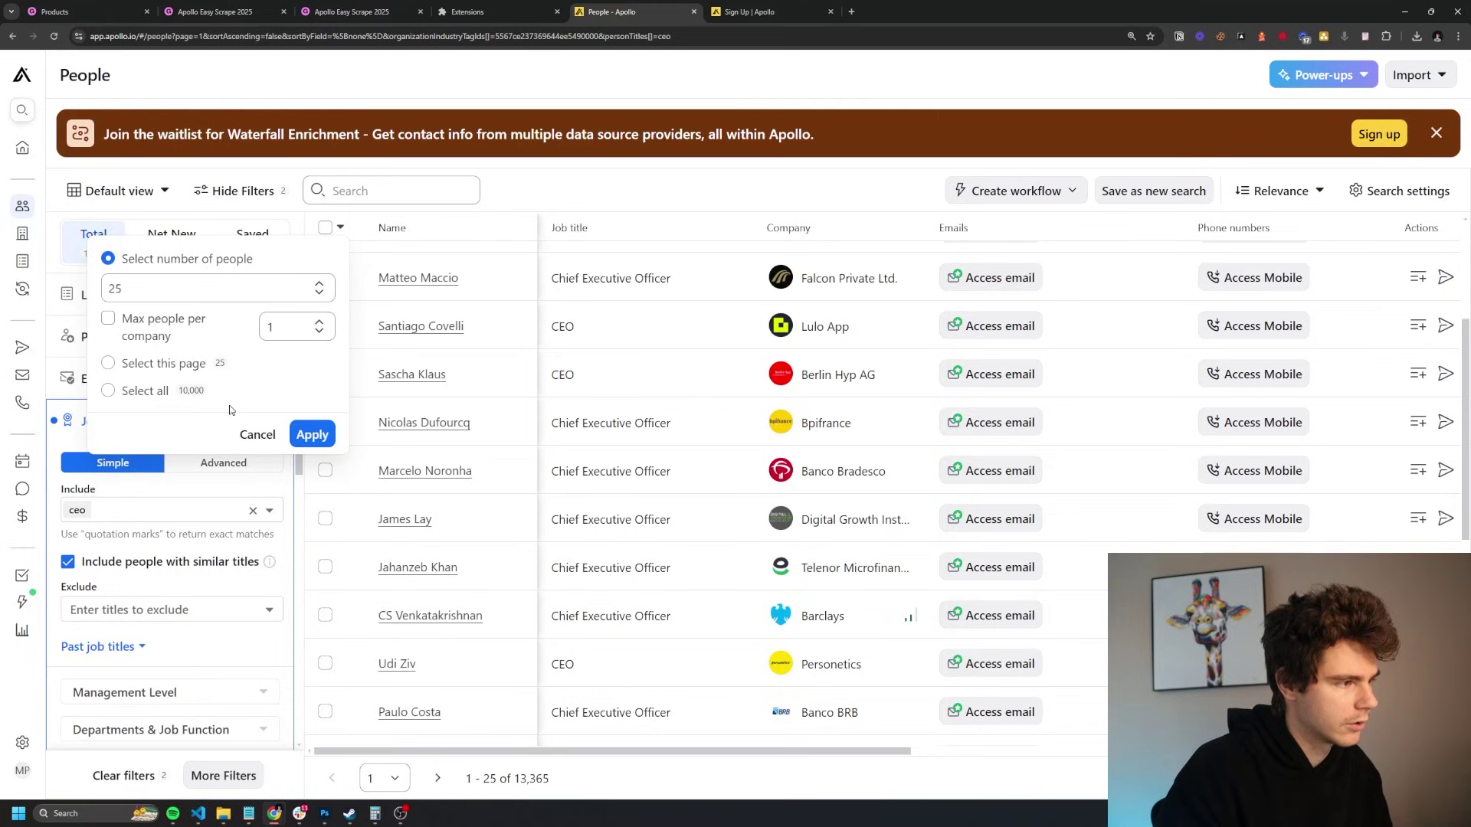
{"action": "left_click", "coordinate": [312, 434]}
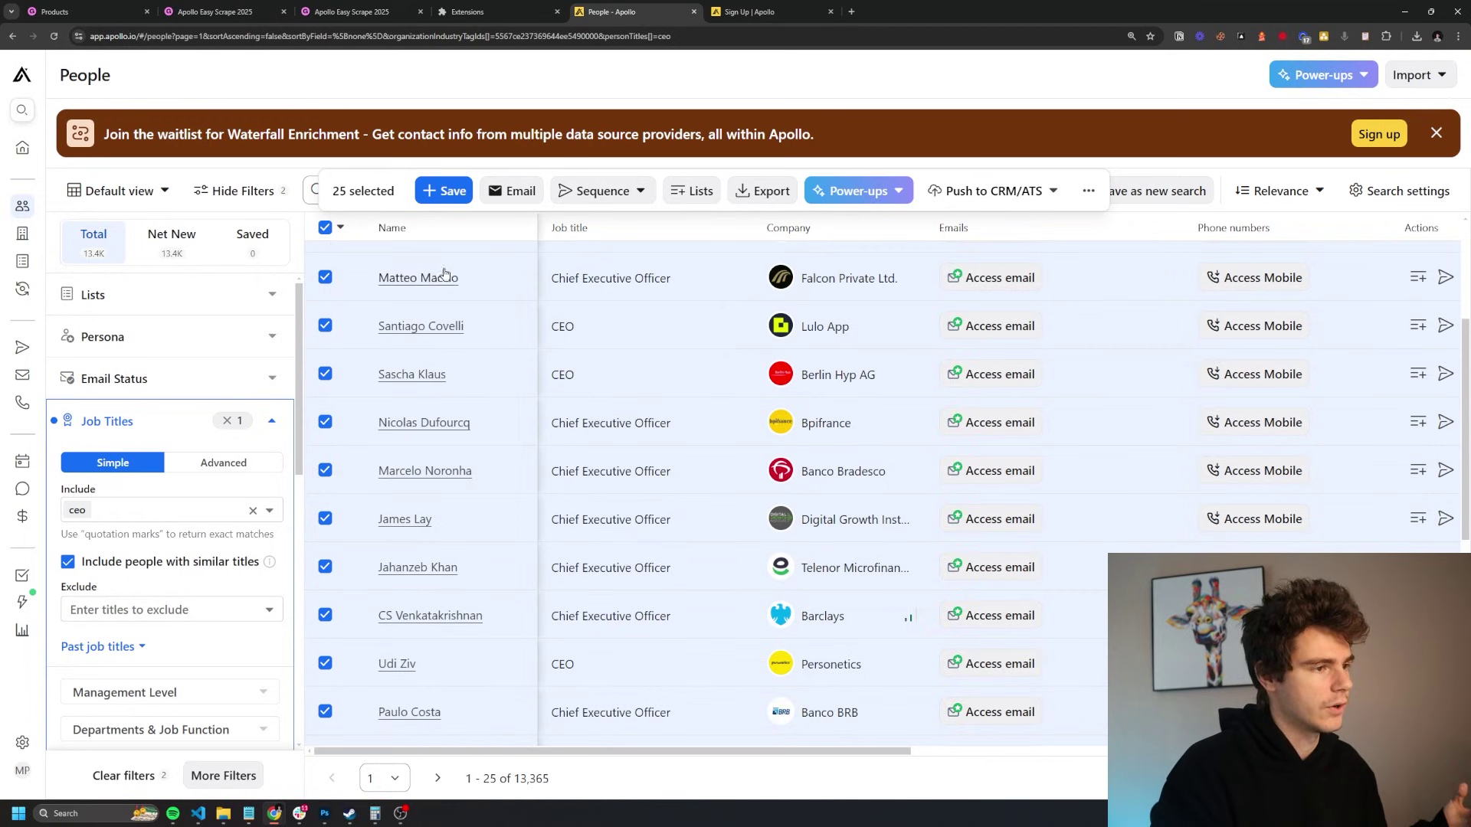
{"action": "left_click", "coordinate": [434, 197]}
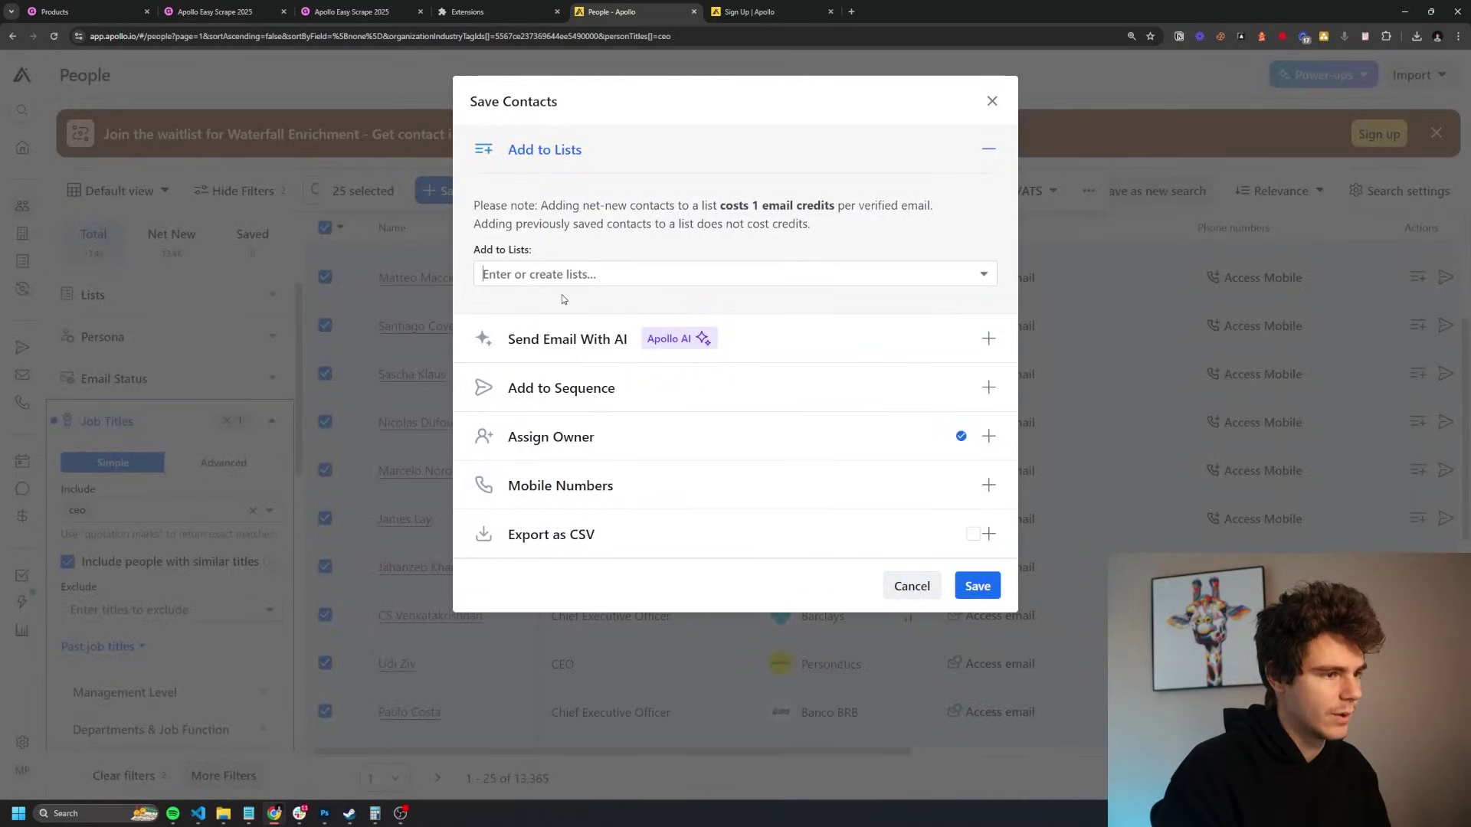
{"action": "left_click", "coordinate": [558, 274]}
{"action": "type", "text": "CEO"}
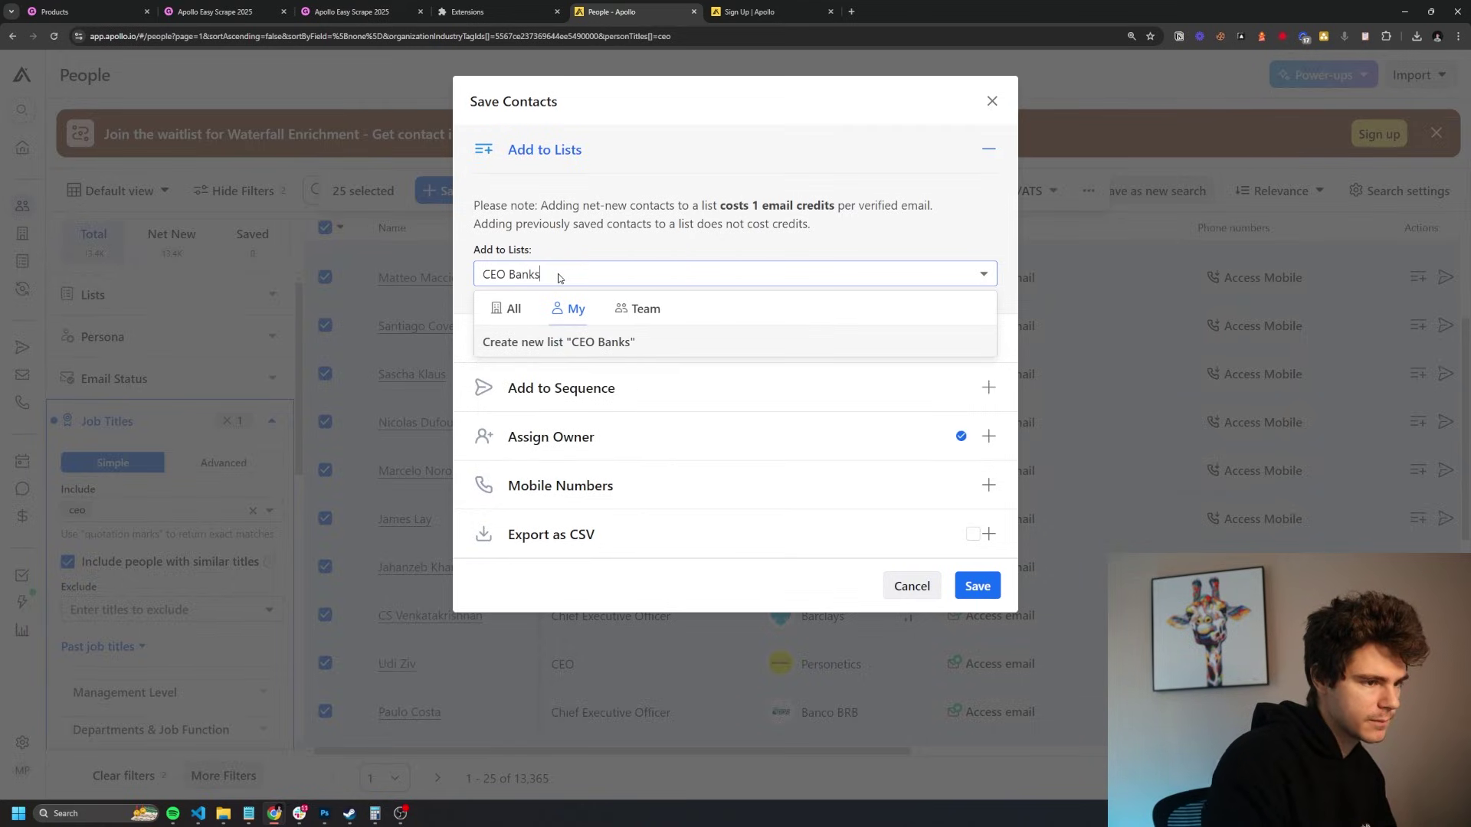
{"action": "type", "text": " Banks"}
{"action": "left_click", "coordinate": [604, 343]}
{"action": "left_click", "coordinate": [972, 581]}
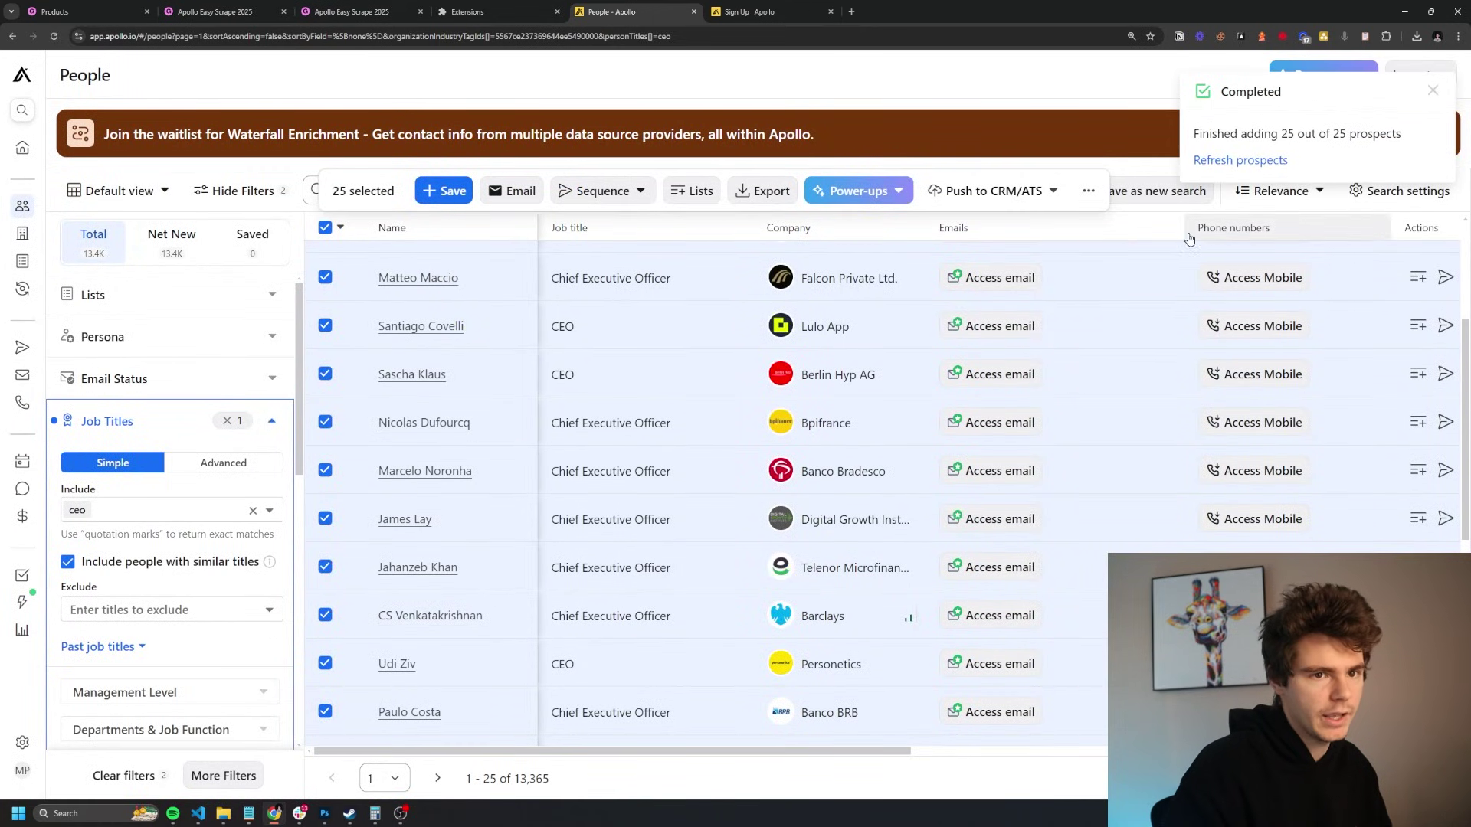
Add the 25 people on page 2 to the CEO Banks list.
{"action": "left_click", "coordinate": [437, 778]}
{"action": "left_click", "coordinate": [326, 232]}
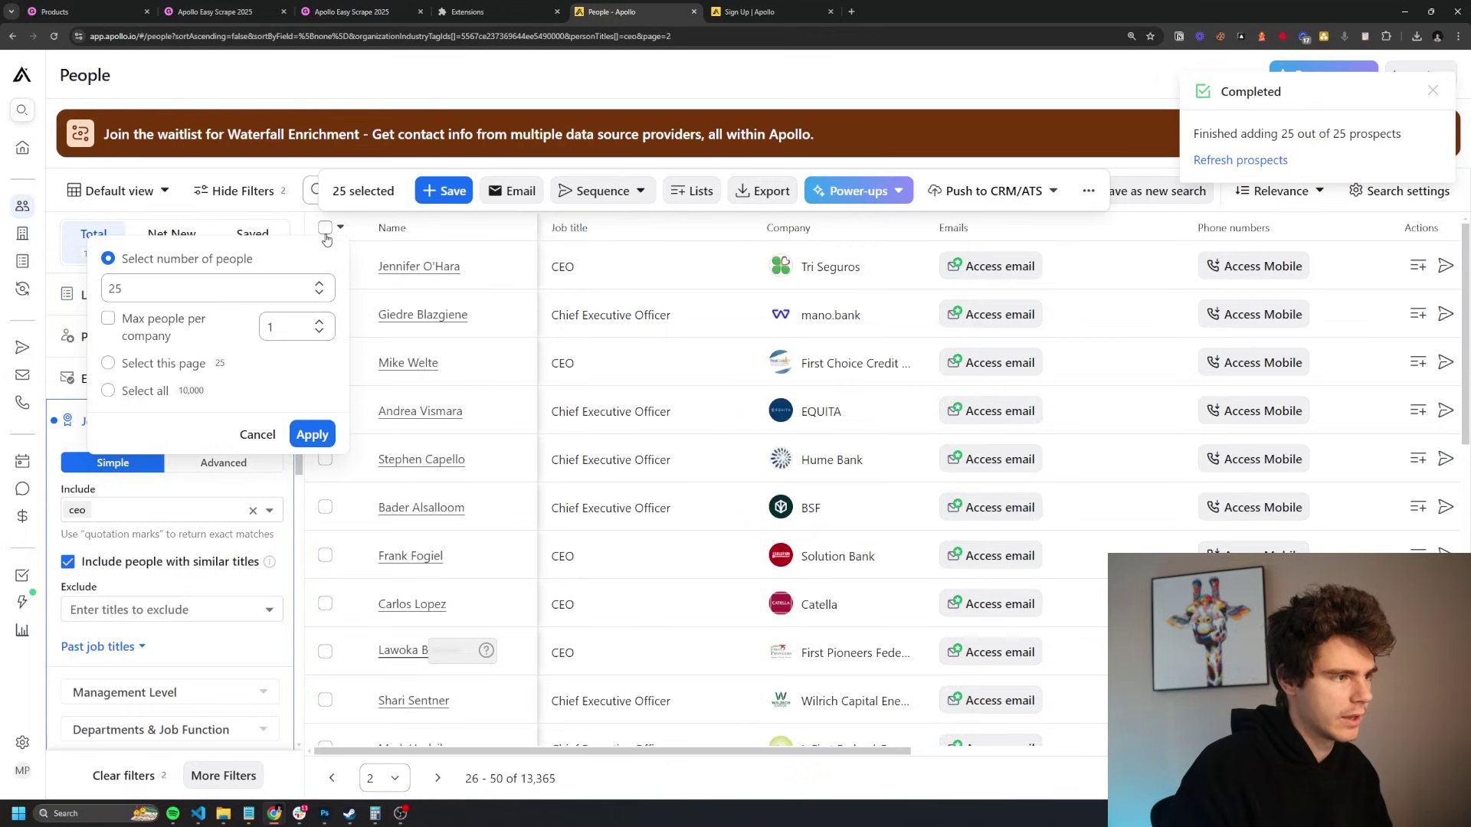
{"action": "left_click", "coordinate": [312, 433]}
{"action": "left_click", "coordinate": [432, 197]}
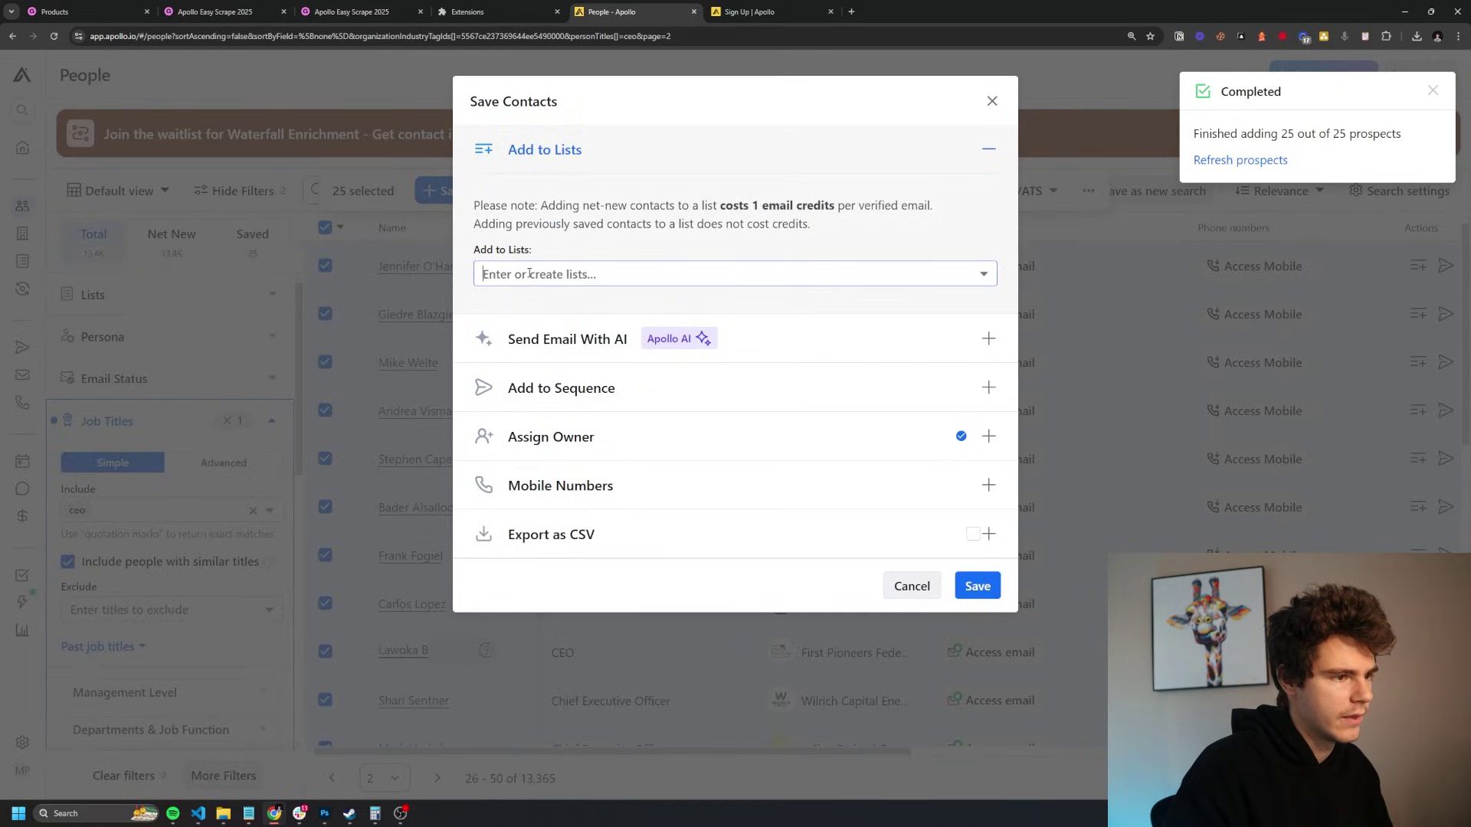
{"action": "left_click", "coordinate": [448, 251]}
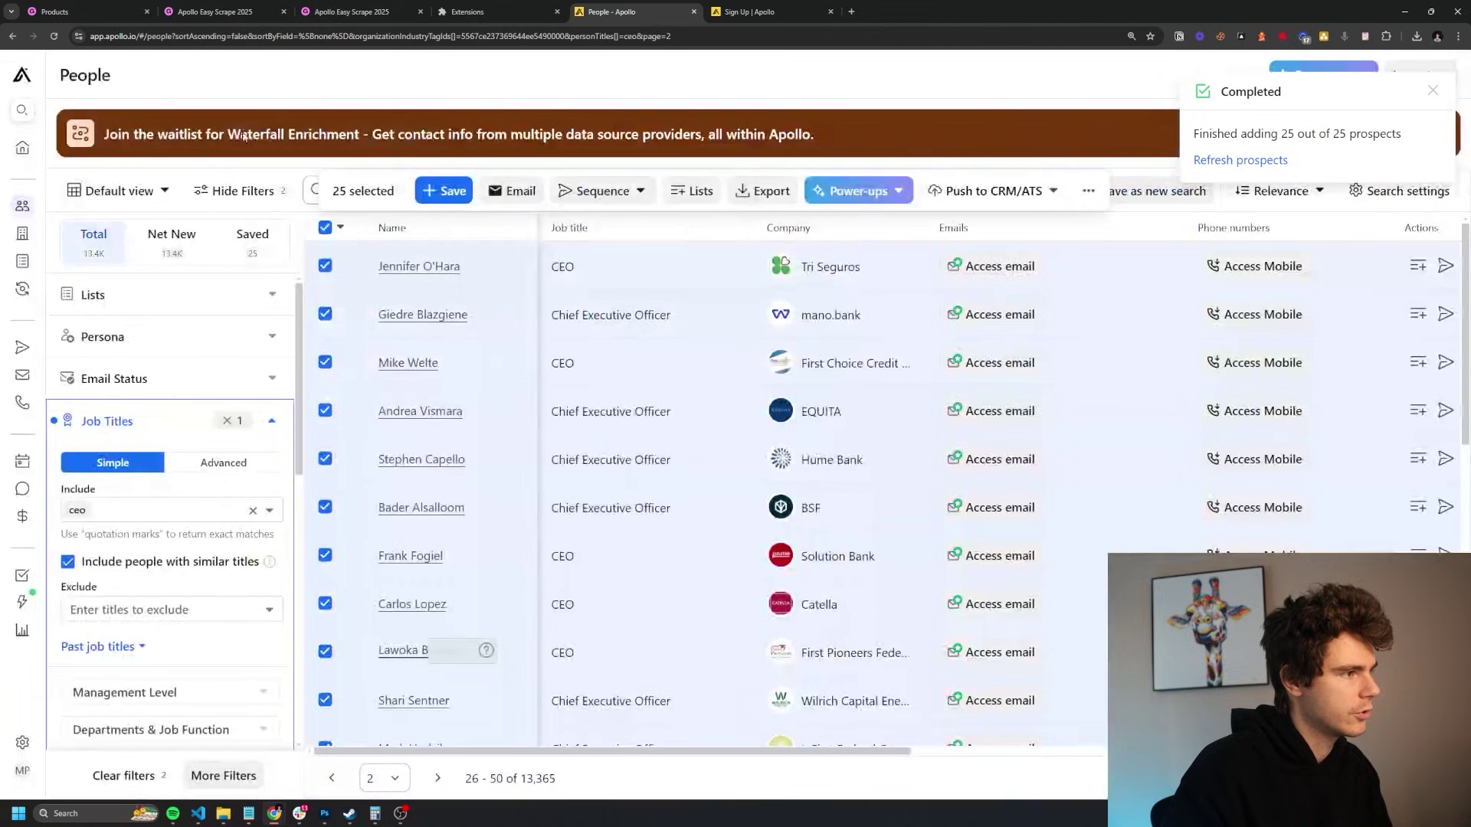
{"action": "left_click", "coordinate": [53, 39]}
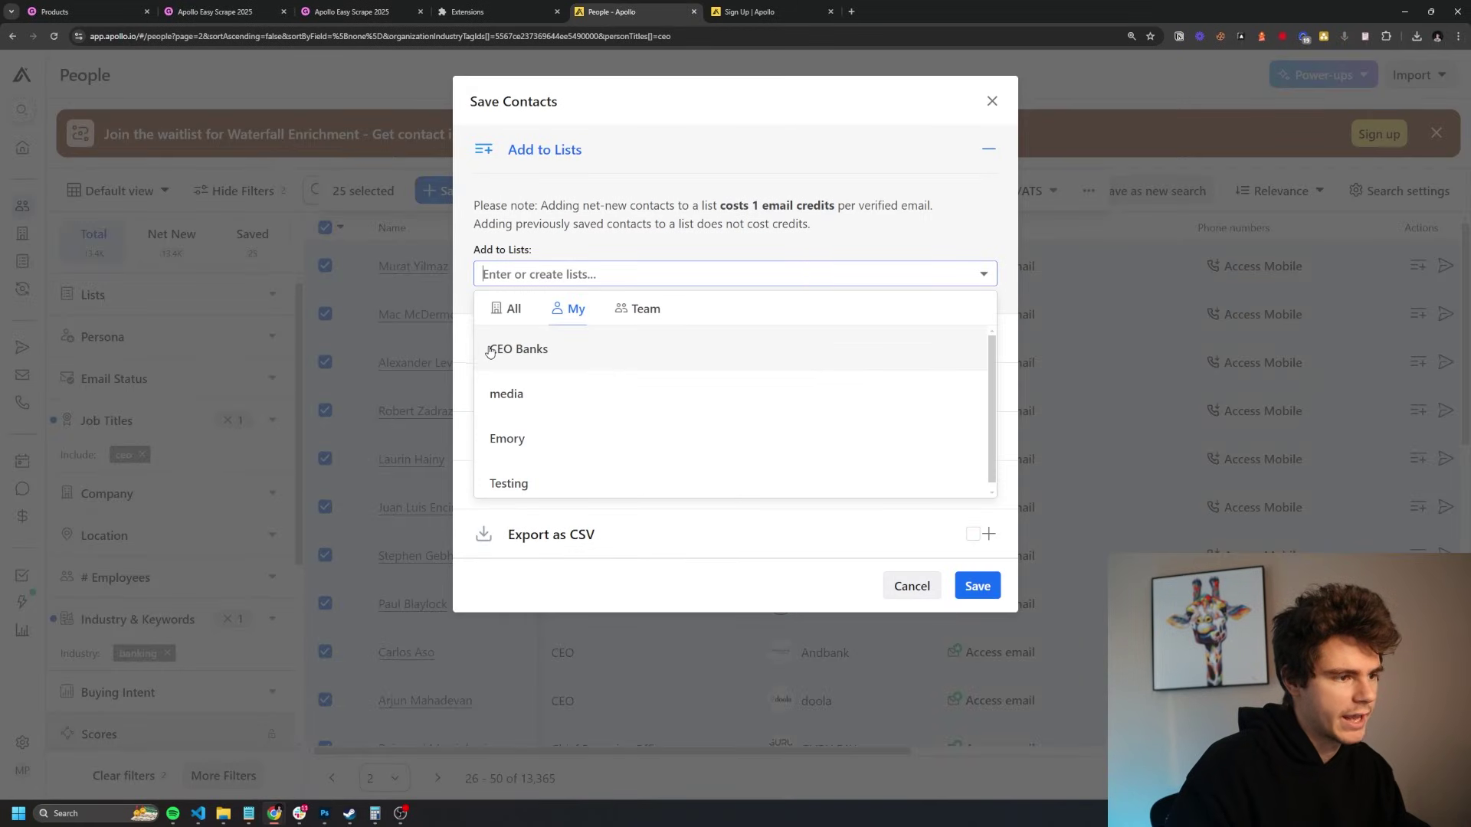
{"action": "left_click", "coordinate": [490, 351]}
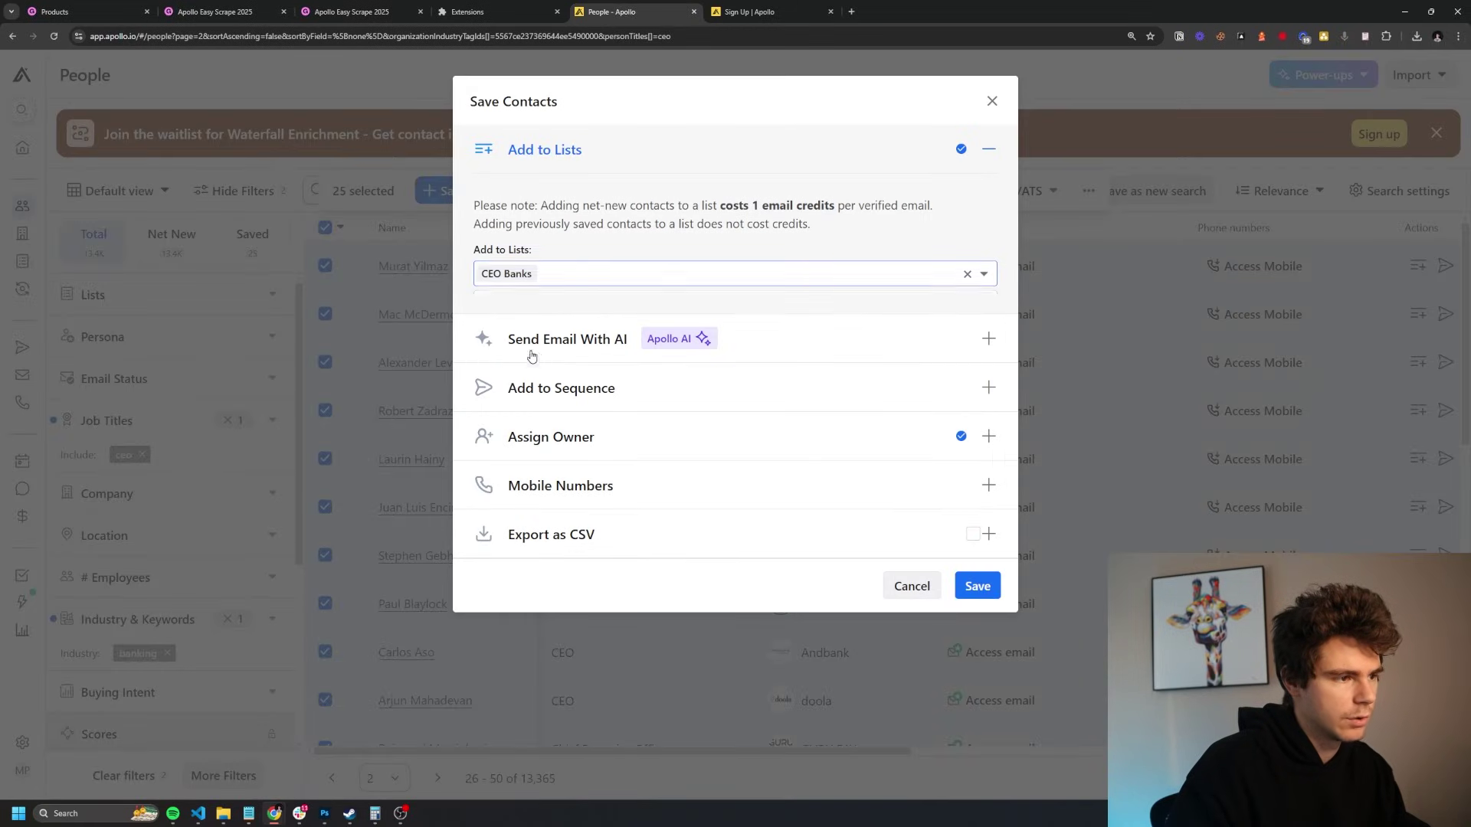
{"action": "left_click", "coordinate": [969, 578]}
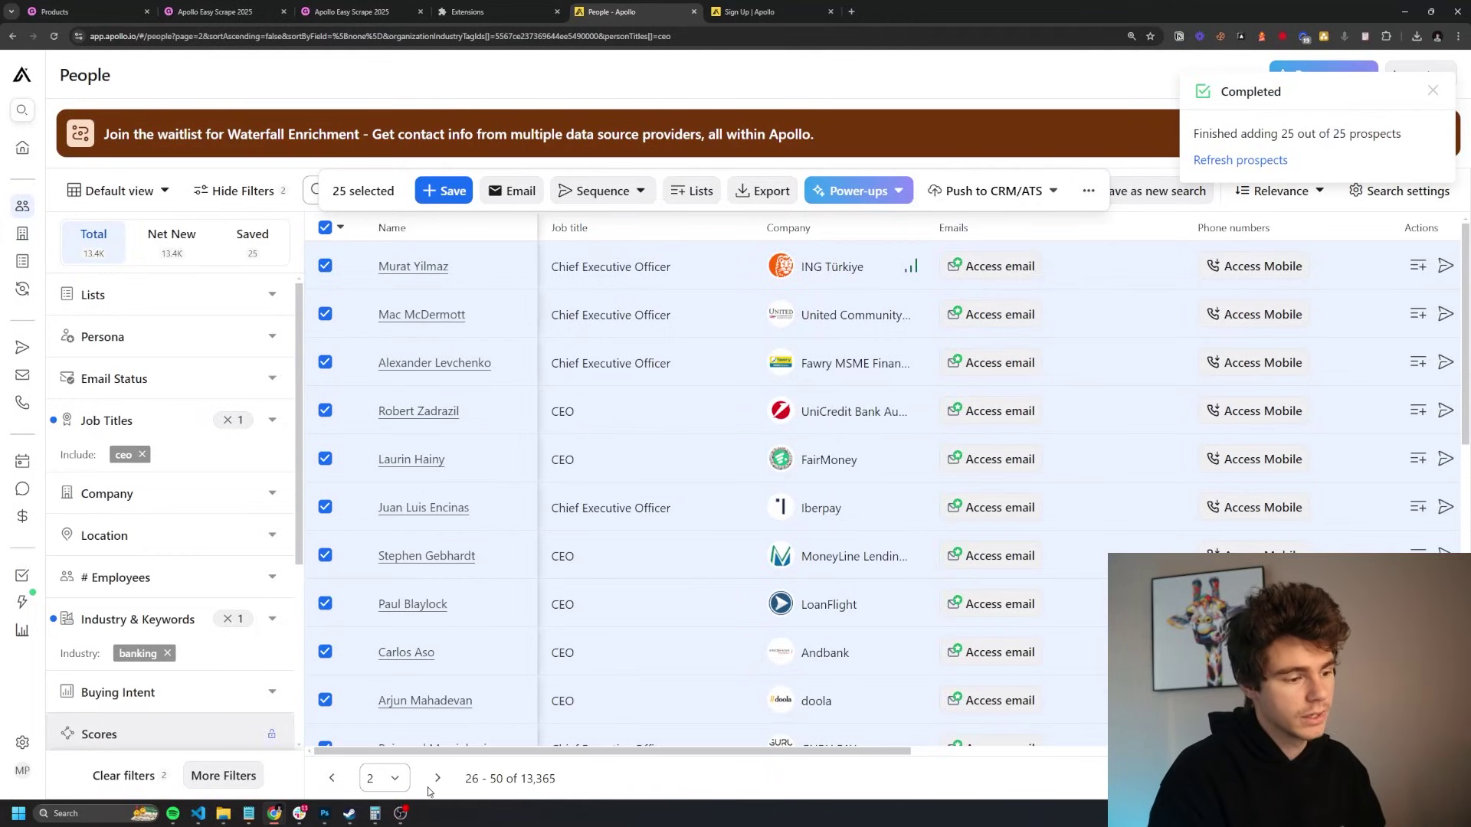
Add the 25 people on page 3 to the CEO Banks list.
{"action": "left_click", "coordinate": [438, 778]}
{"action": "left_click", "coordinate": [340, 228]}
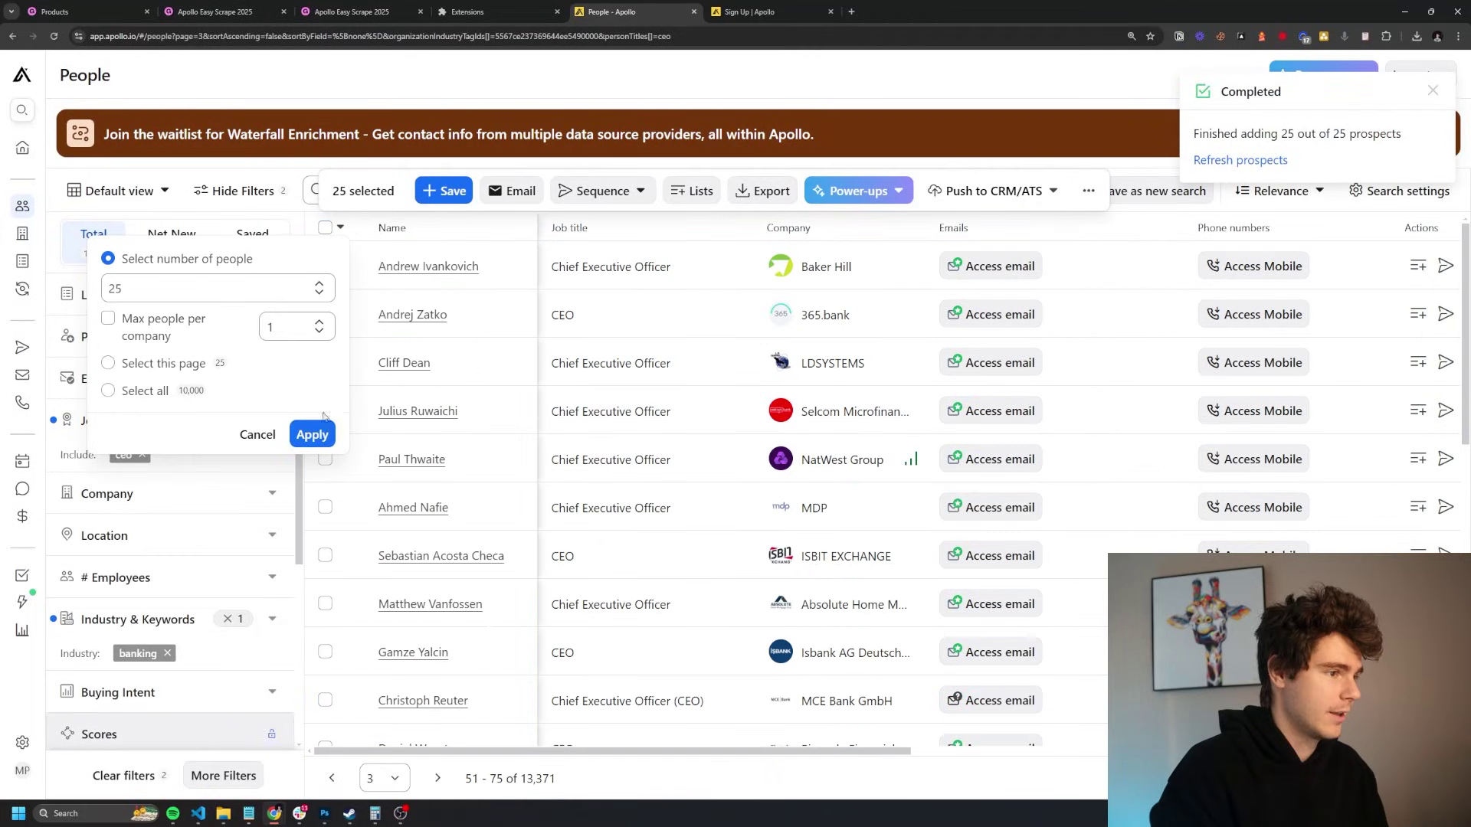
{"action": "left_click", "coordinate": [316, 432]}
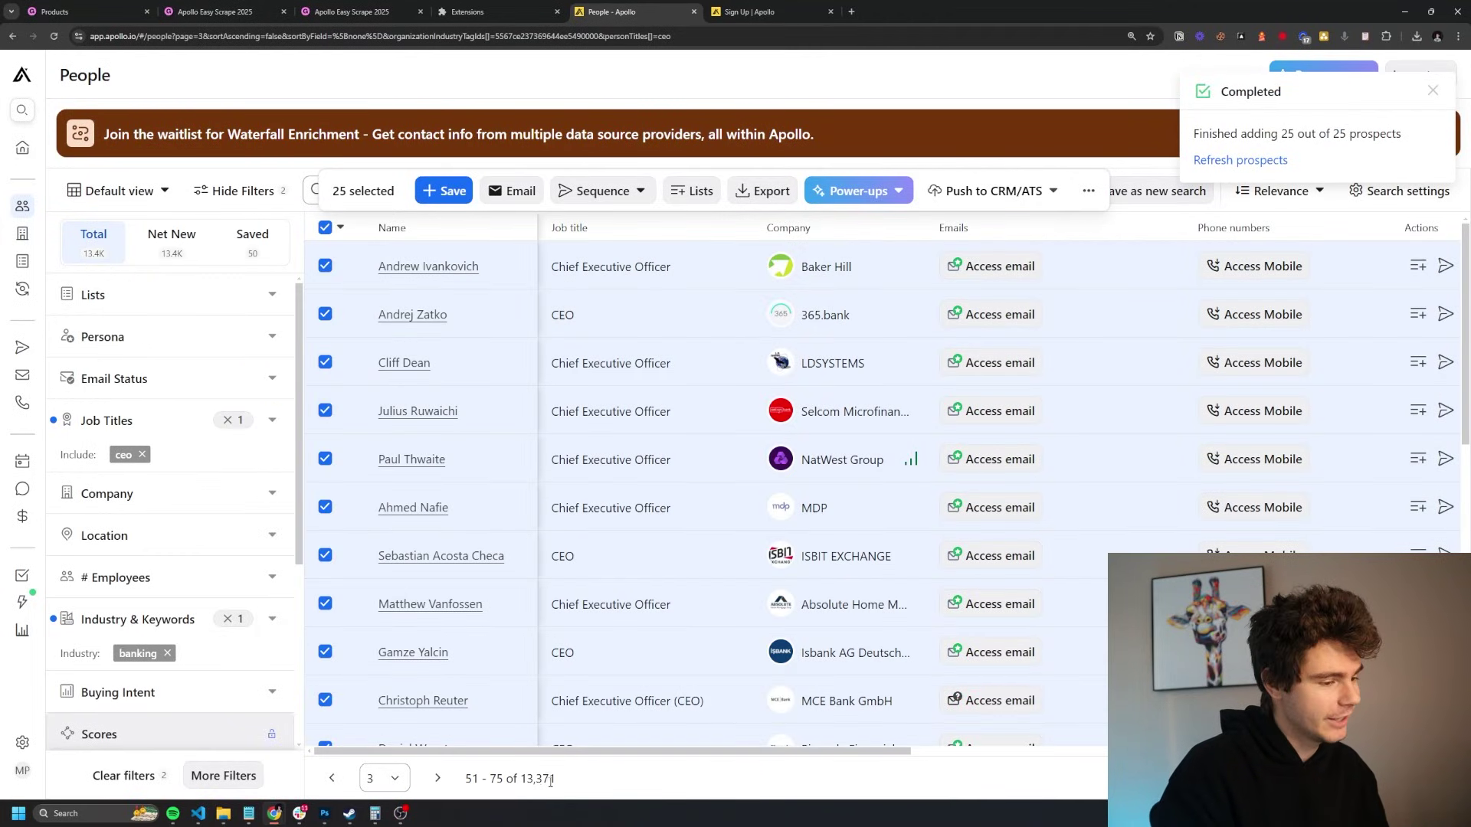
{"action": "left_click", "coordinate": [443, 191]}
{"action": "left_click", "coordinate": [511, 343]}
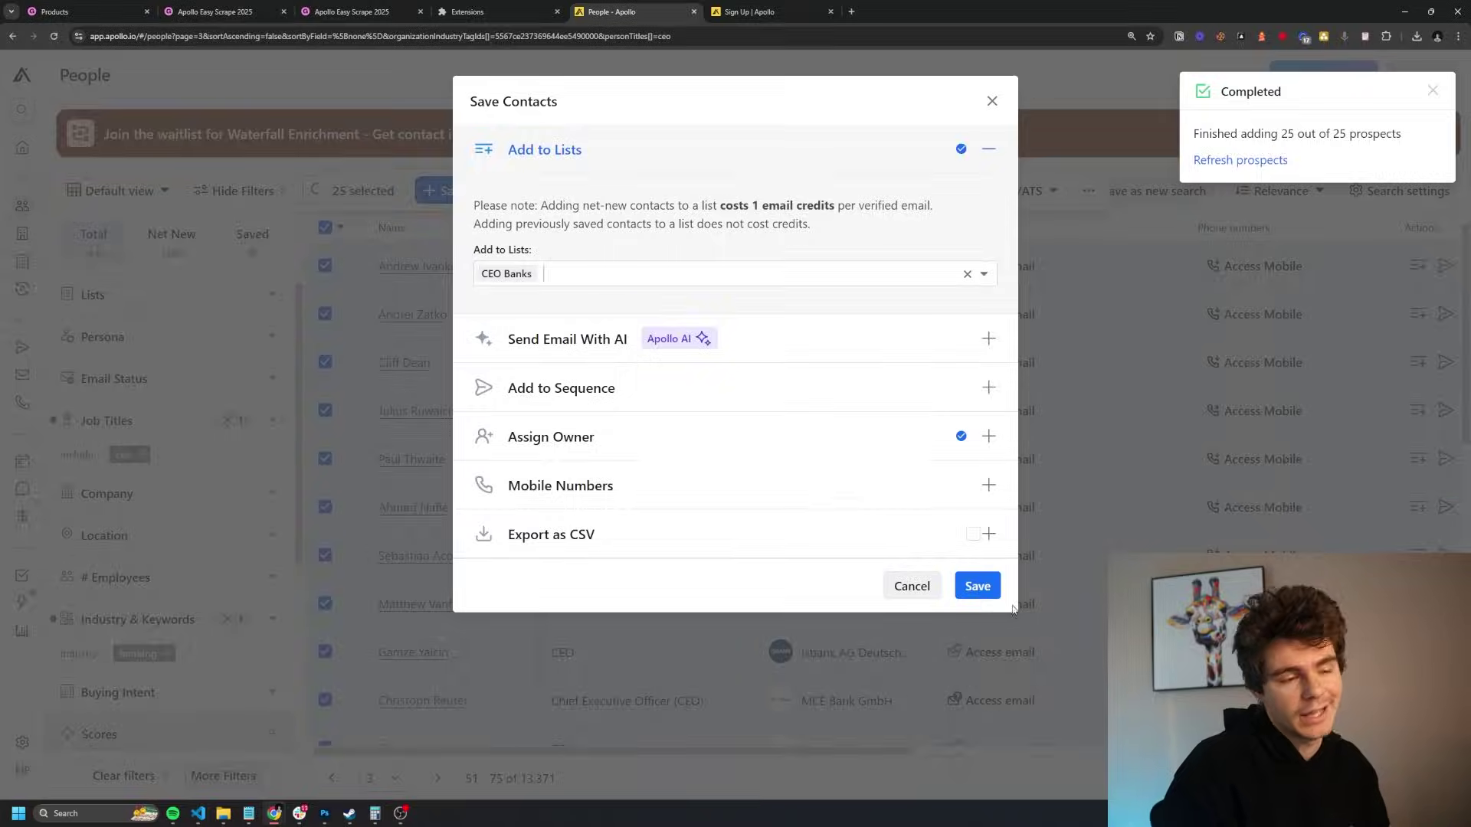
{"action": "left_click", "coordinate": [974, 586]}
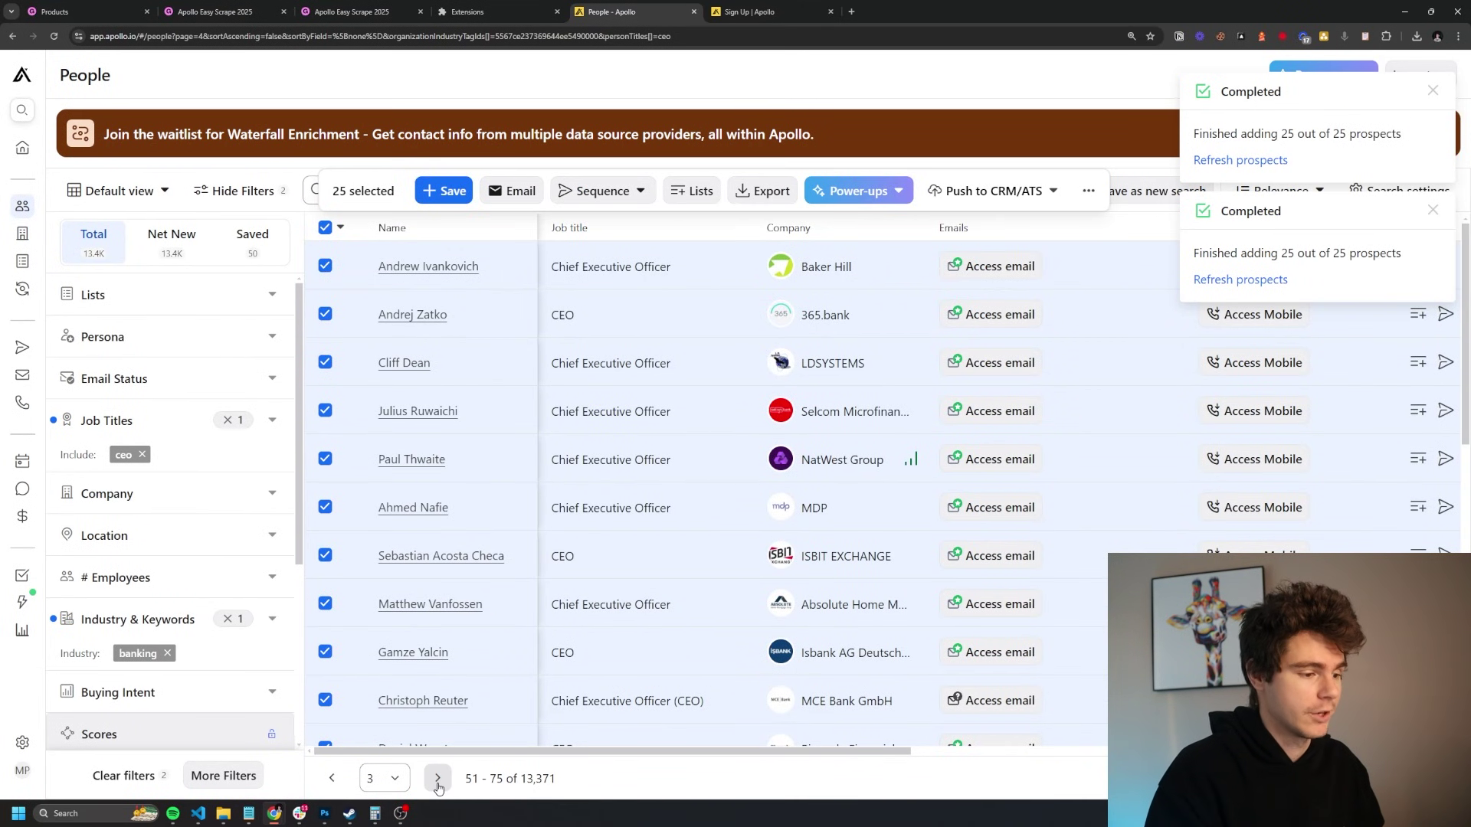
Page ahead until the free-plan five-page limit error appears, then dismiss it.
{"action": "left_click", "coordinate": [437, 783]}
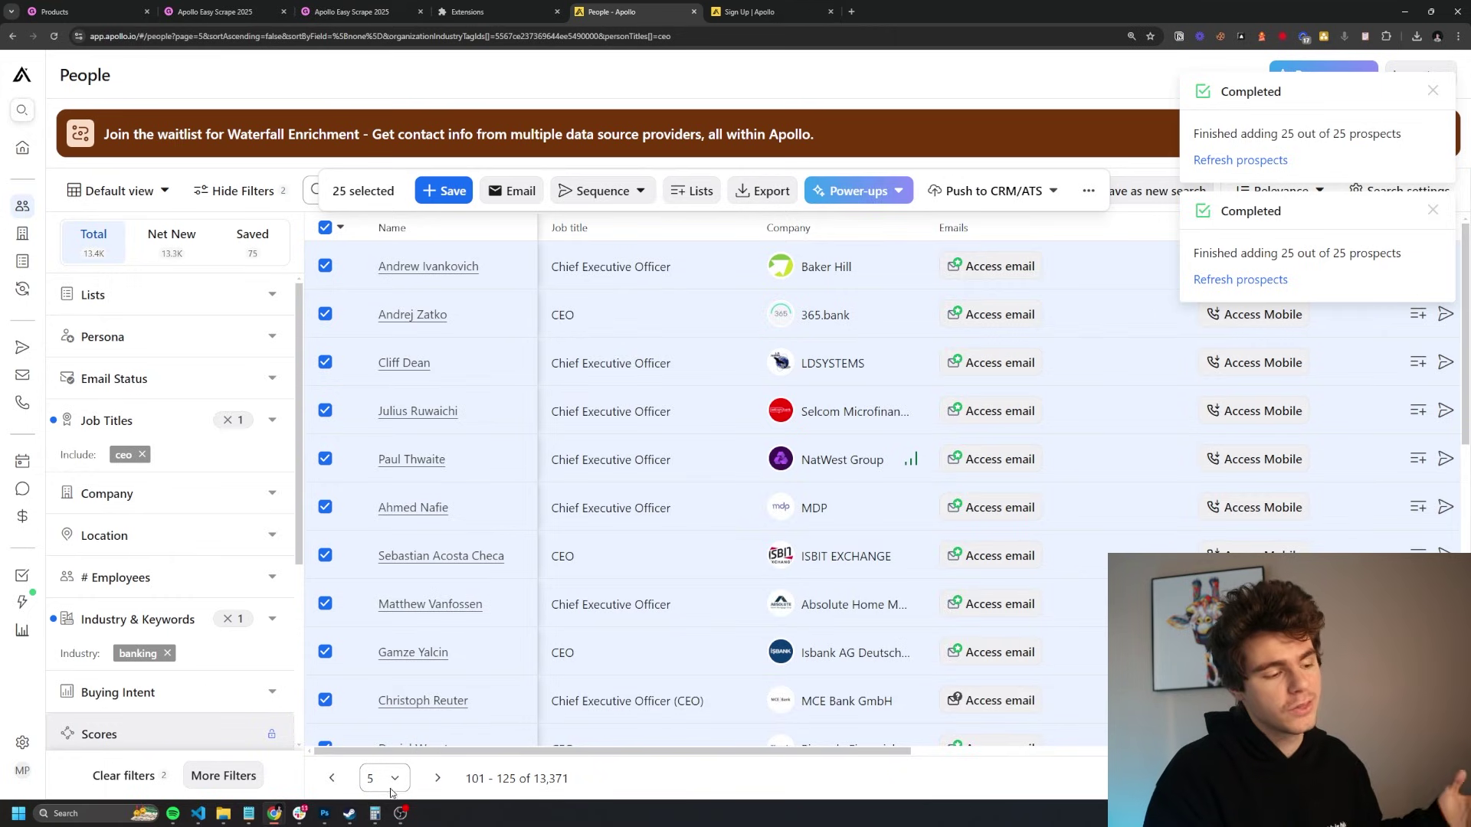
{"action": "left_click", "coordinate": [436, 780]}
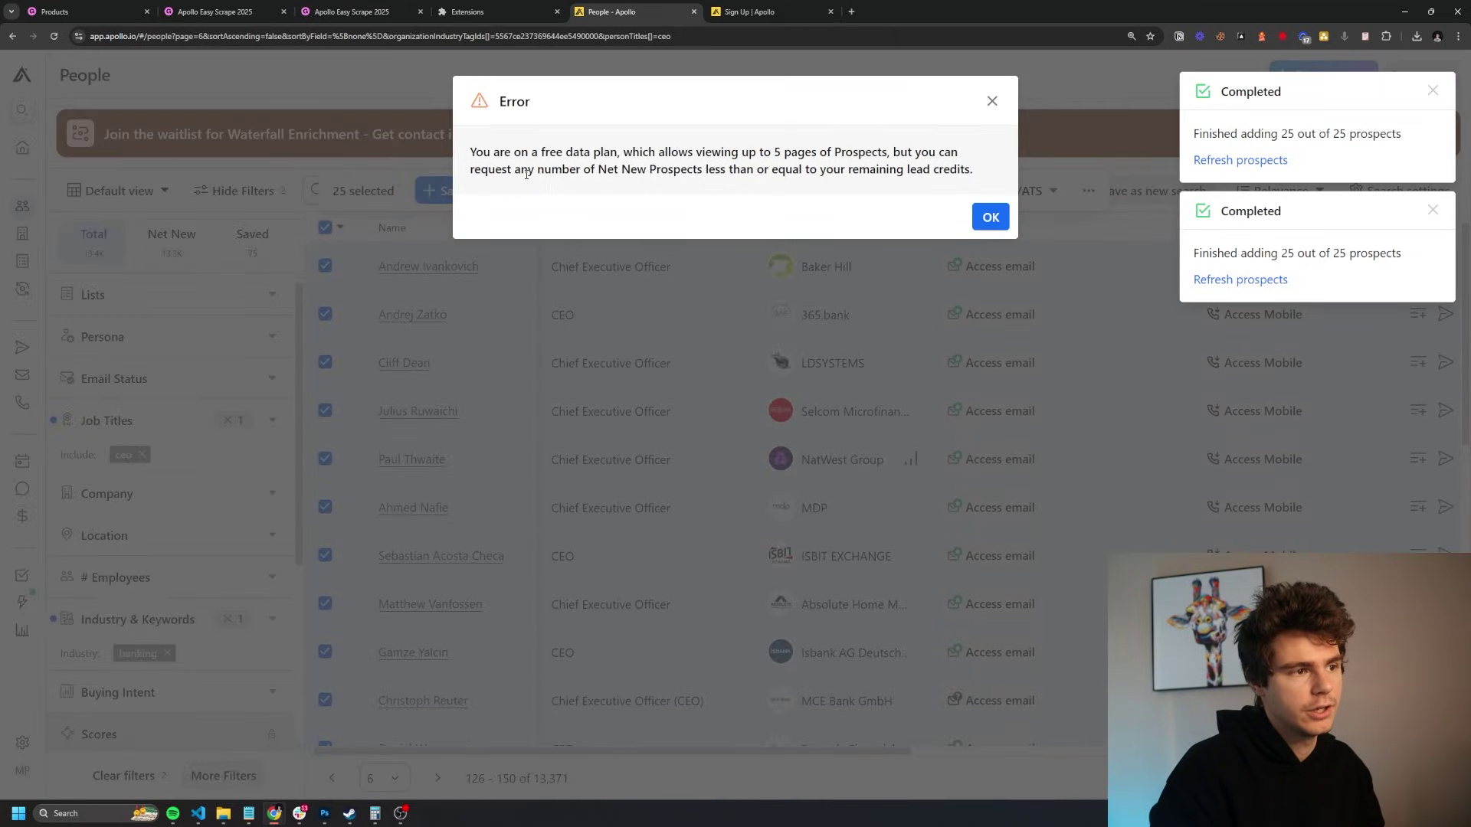
{"action": "left_click_drag", "start_coordinate": [483, 152], "coordinate": [923, 170]}
{"action": "left_click", "coordinate": [990, 217]}
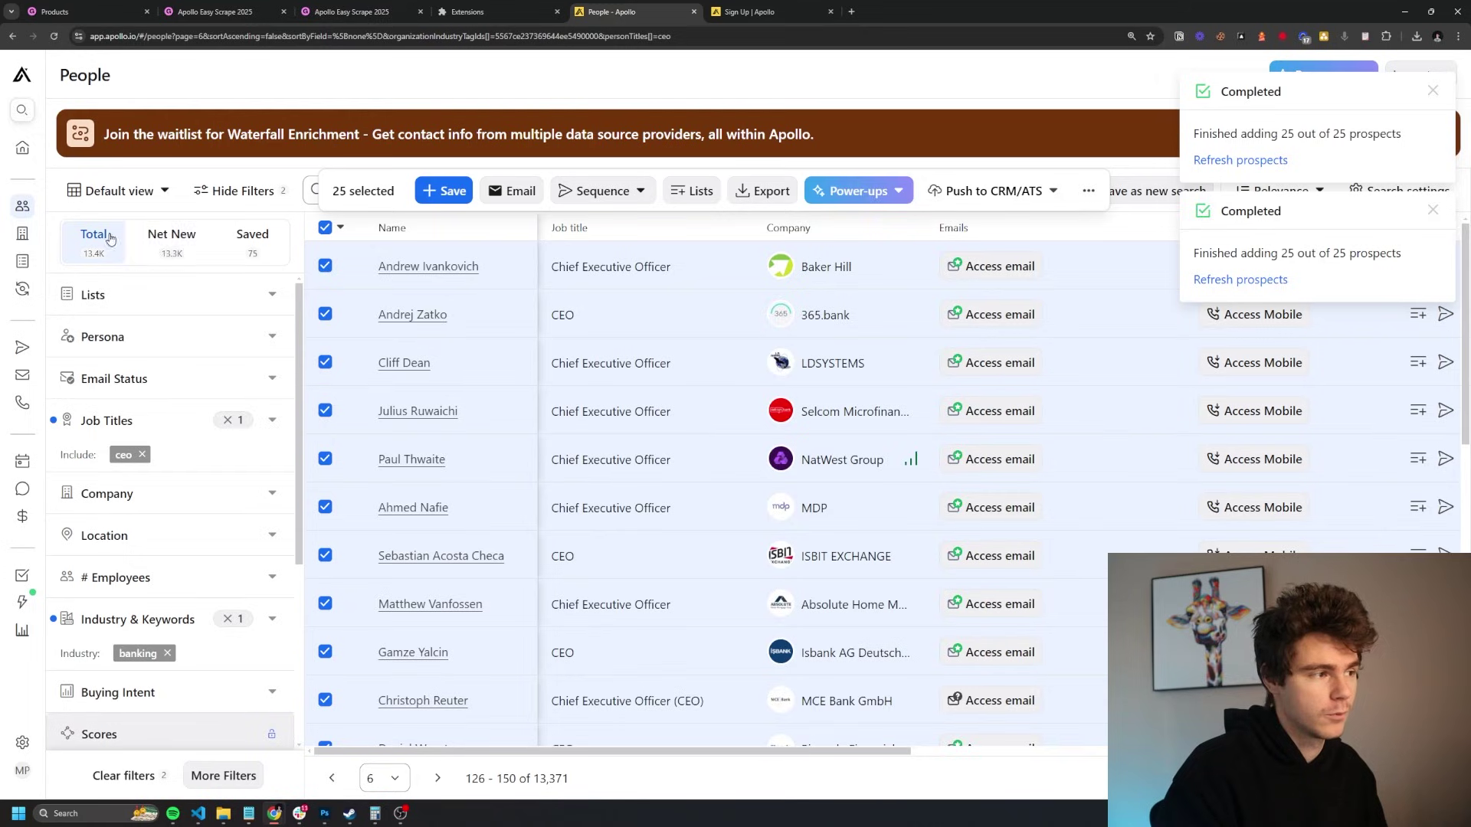
Switch to Net New prospects, highlight the 13,290 count, and select the first 25.
{"action": "left_click", "coordinate": [148, 255]}
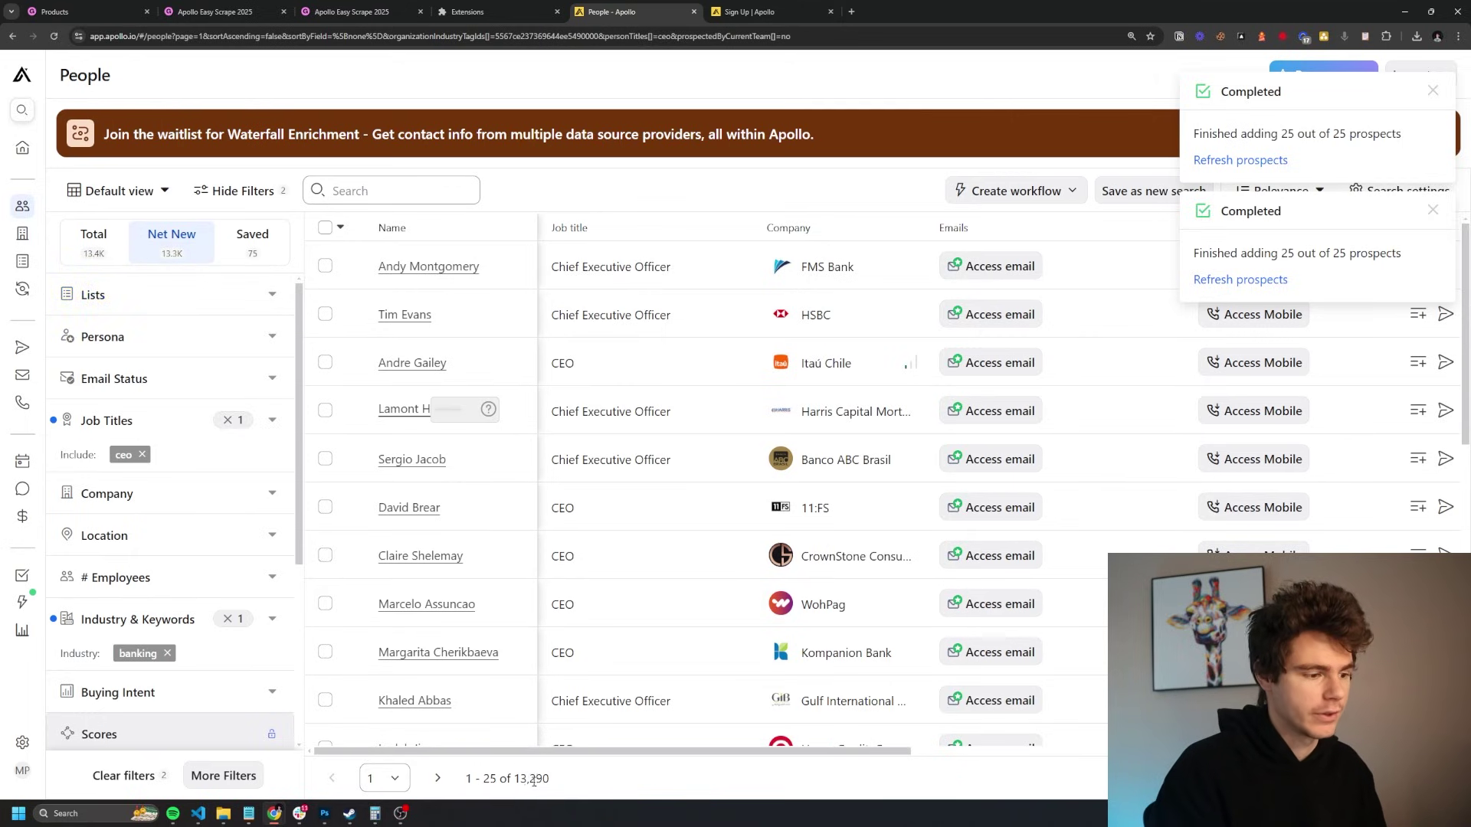
{"action": "left_click_drag", "start_coordinate": [480, 779], "coordinate": [549, 780]}
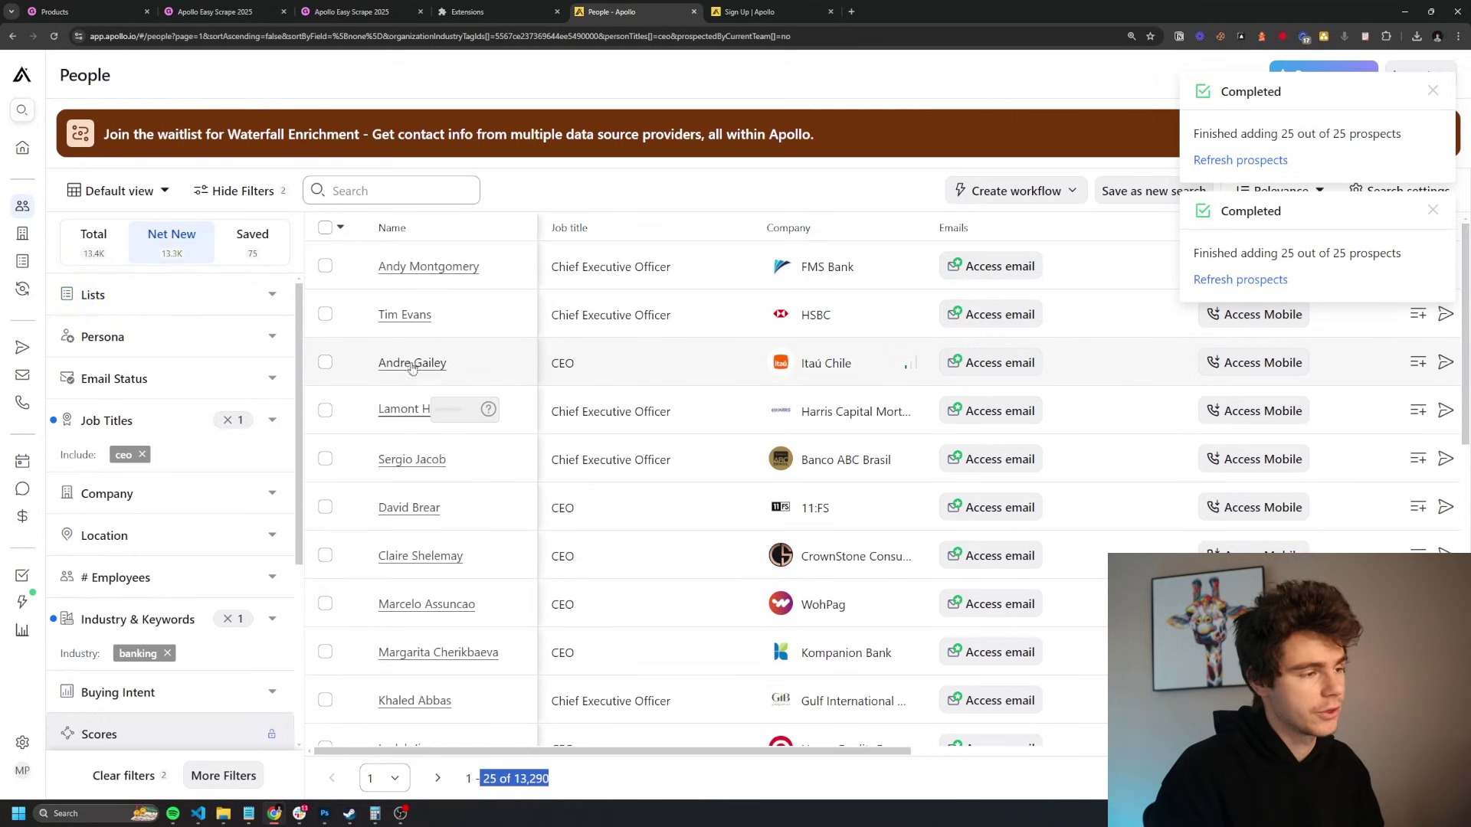
{"action": "left_click", "coordinate": [340, 227]}
{"action": "left_click", "coordinate": [312, 434]}
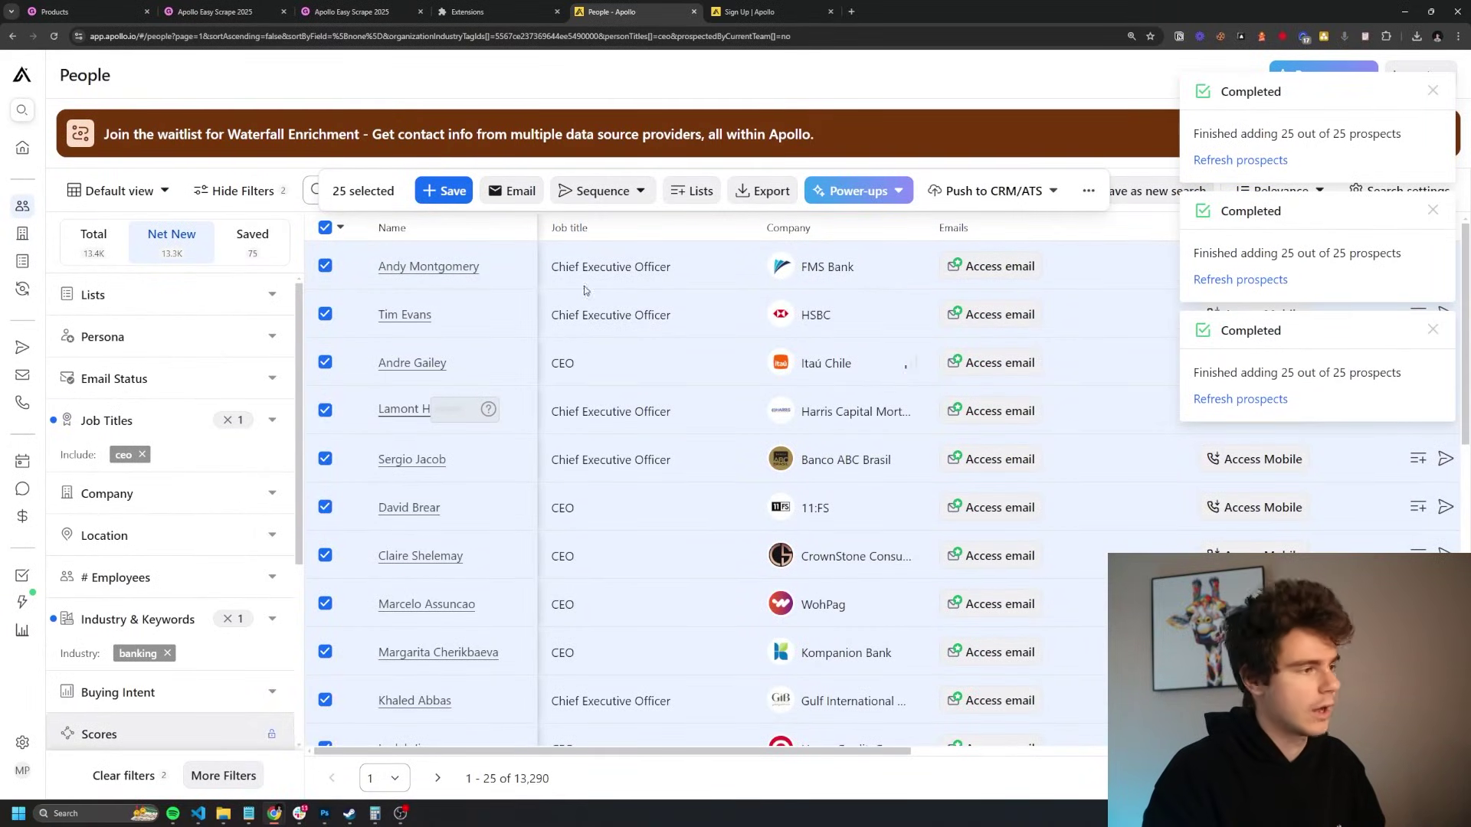
Open the CEO Banks list and scroll through its 75 contacts' emails and phone numbers.
{"action": "left_click", "coordinate": [35, 263]}
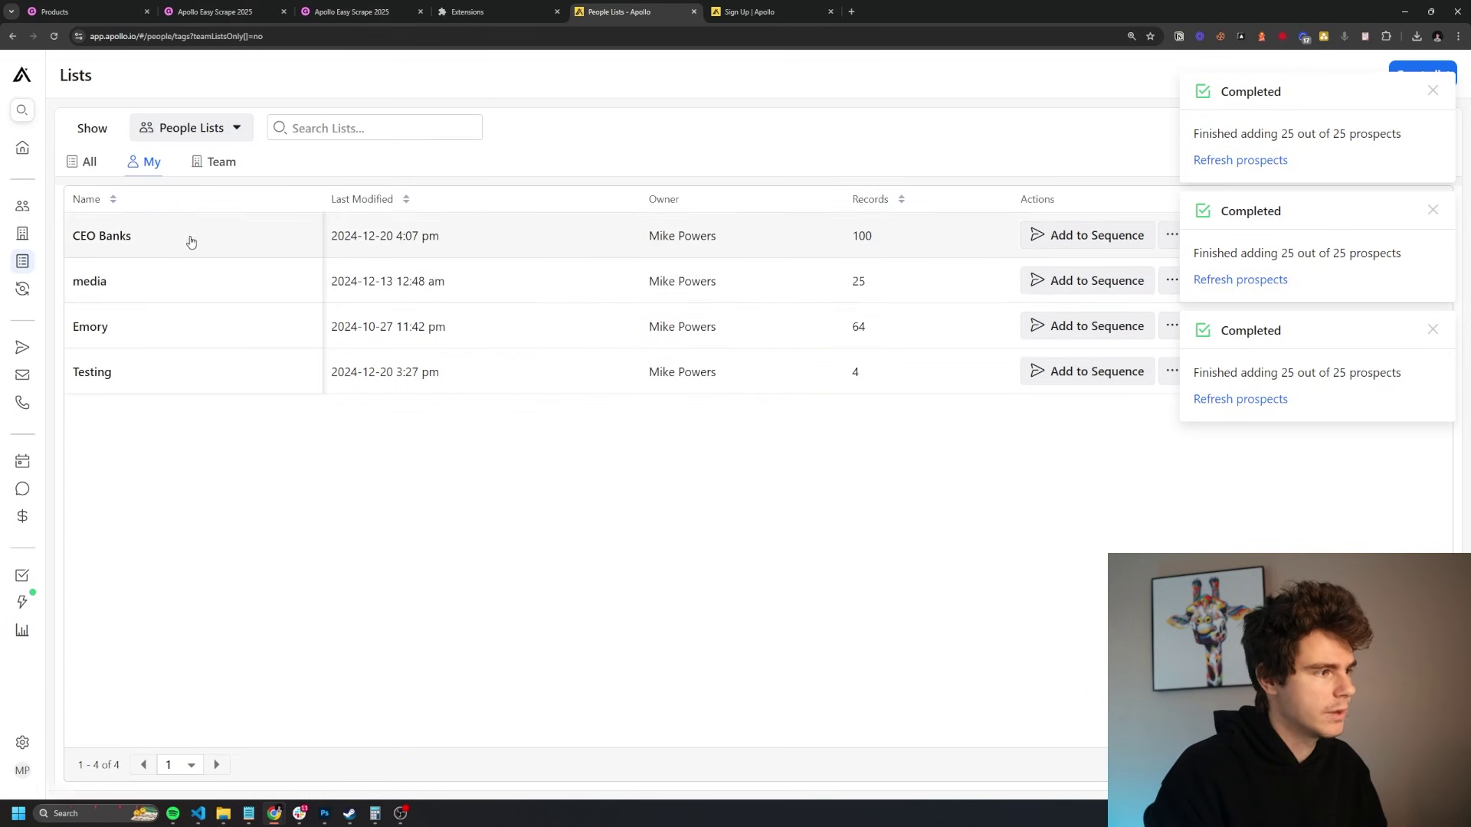
{"action": "left_click", "coordinate": [191, 239]}
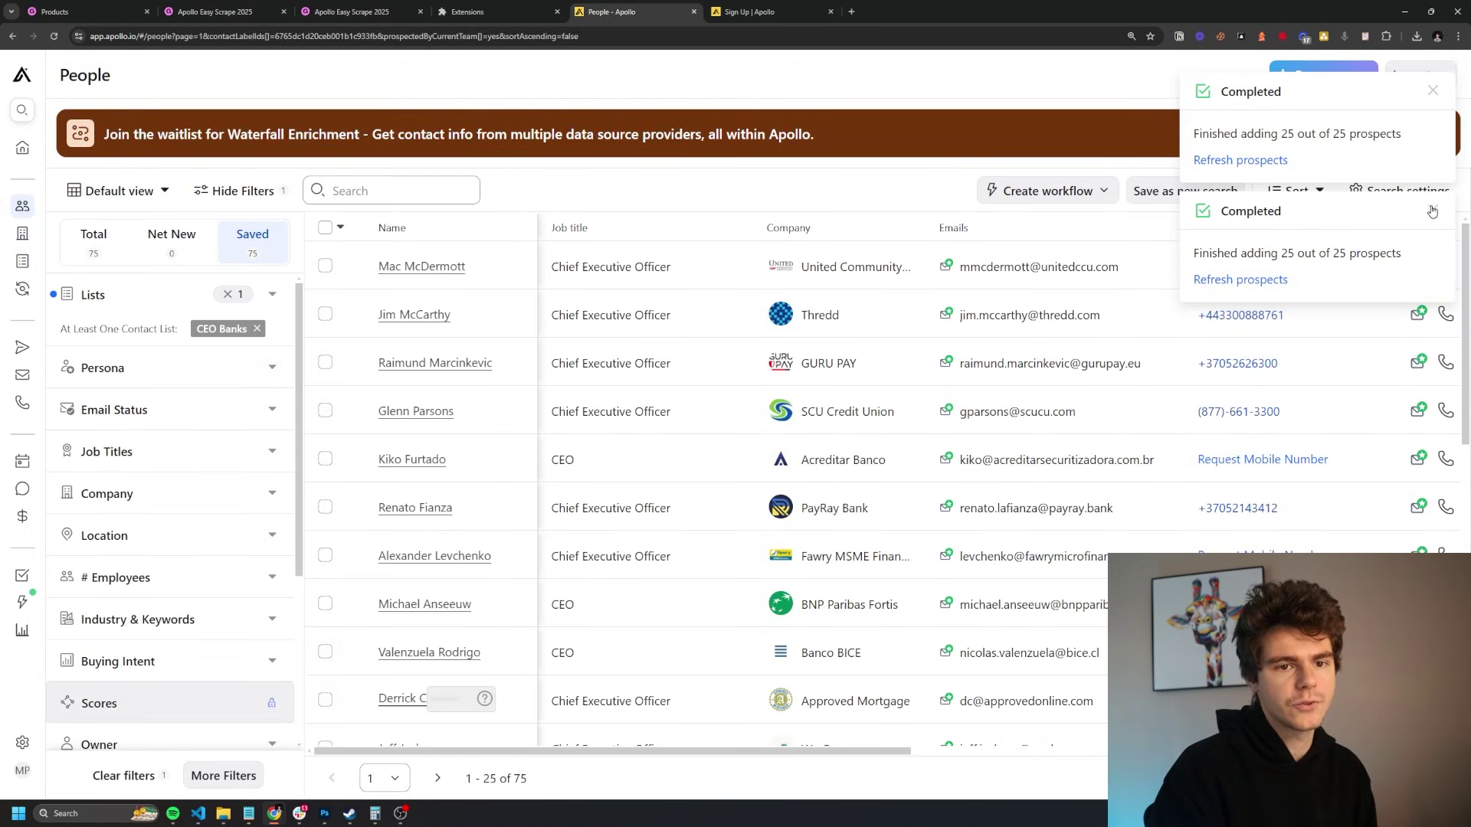
{"action": "mouse_move", "coordinate": [948, 312]}
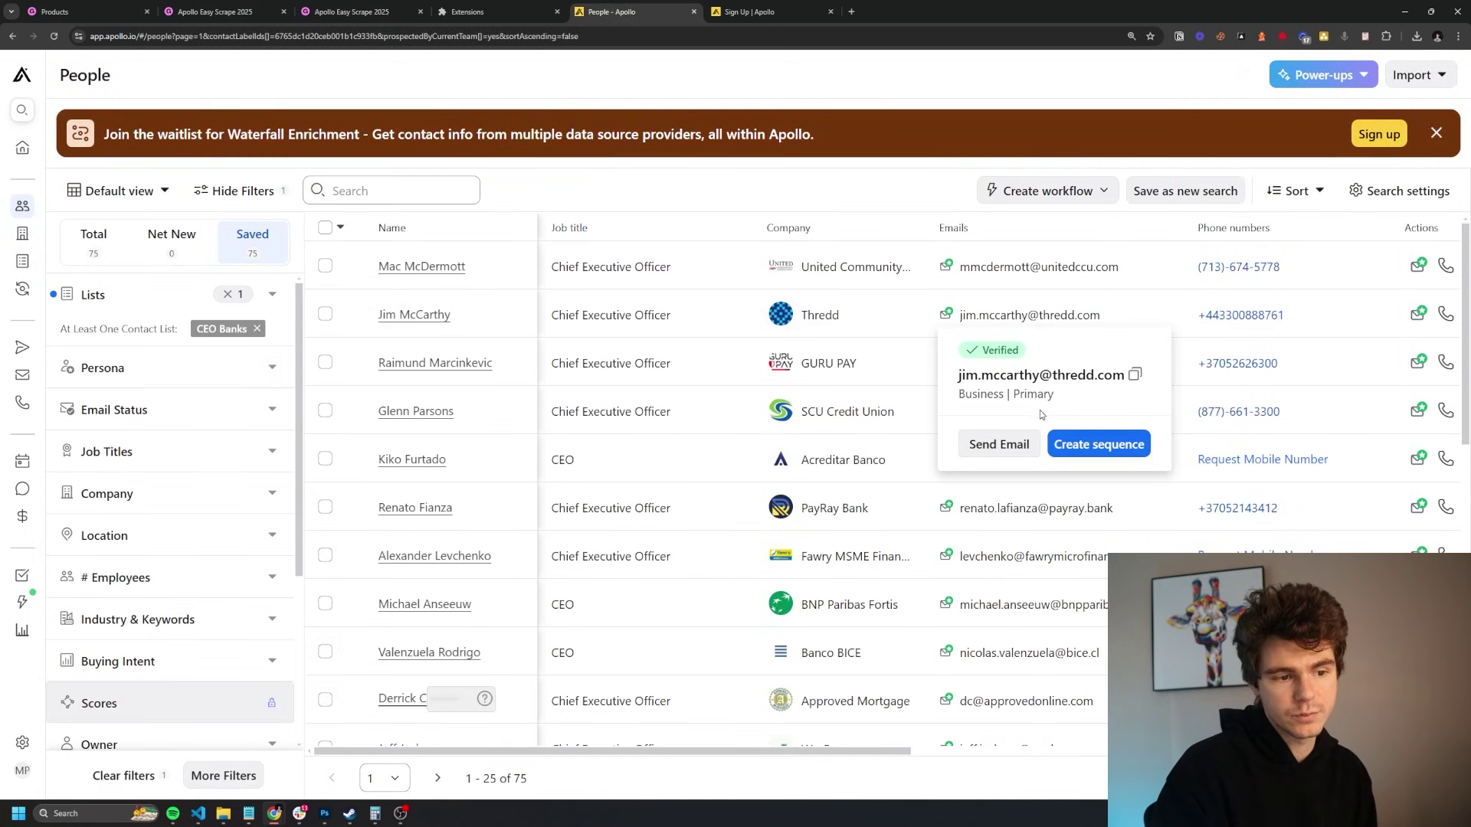
{"action": "left_click_drag", "start_coordinate": [897, 752], "coordinate": [1028, 766]}
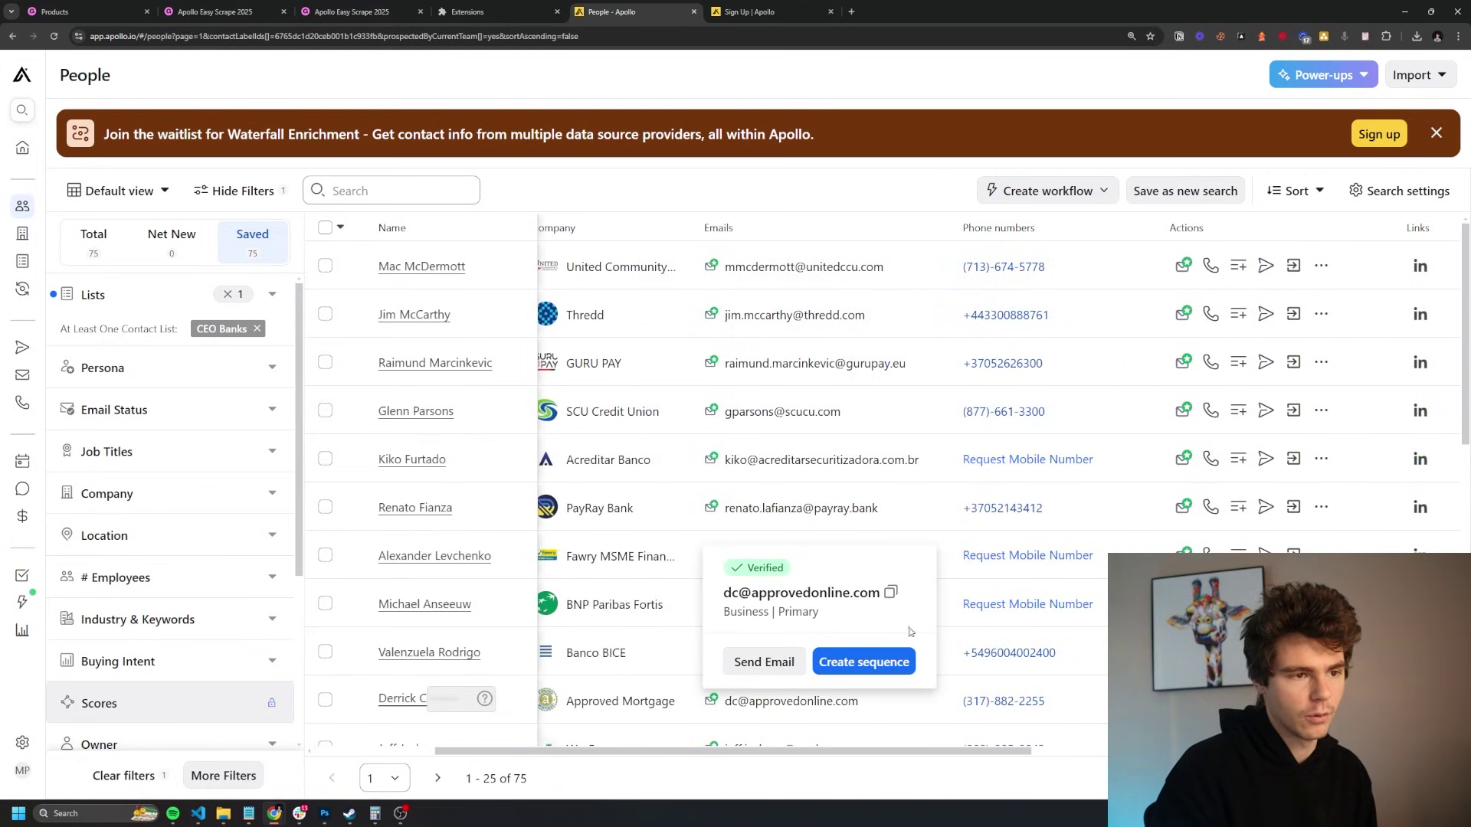
{"action": "left_click_drag", "start_coordinate": [1465, 375], "coordinate": [1467, 521]}
{"action": "left_click_drag", "start_coordinate": [1467, 456], "coordinate": [1466, 330]}
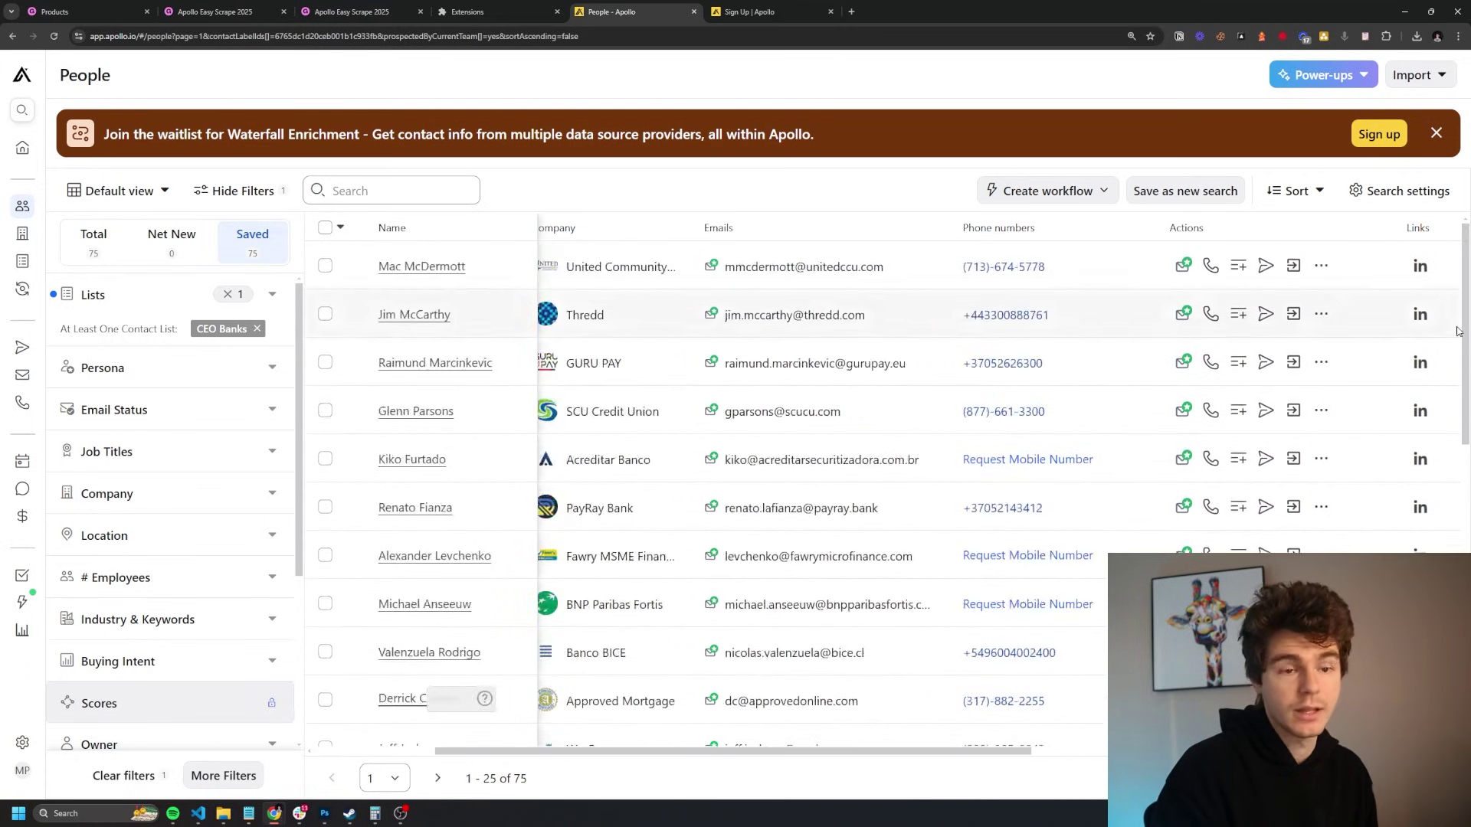
{"action": "scroll", "coordinate": [893, 316], "scroll_direction": "left", "scroll_amount": 3}
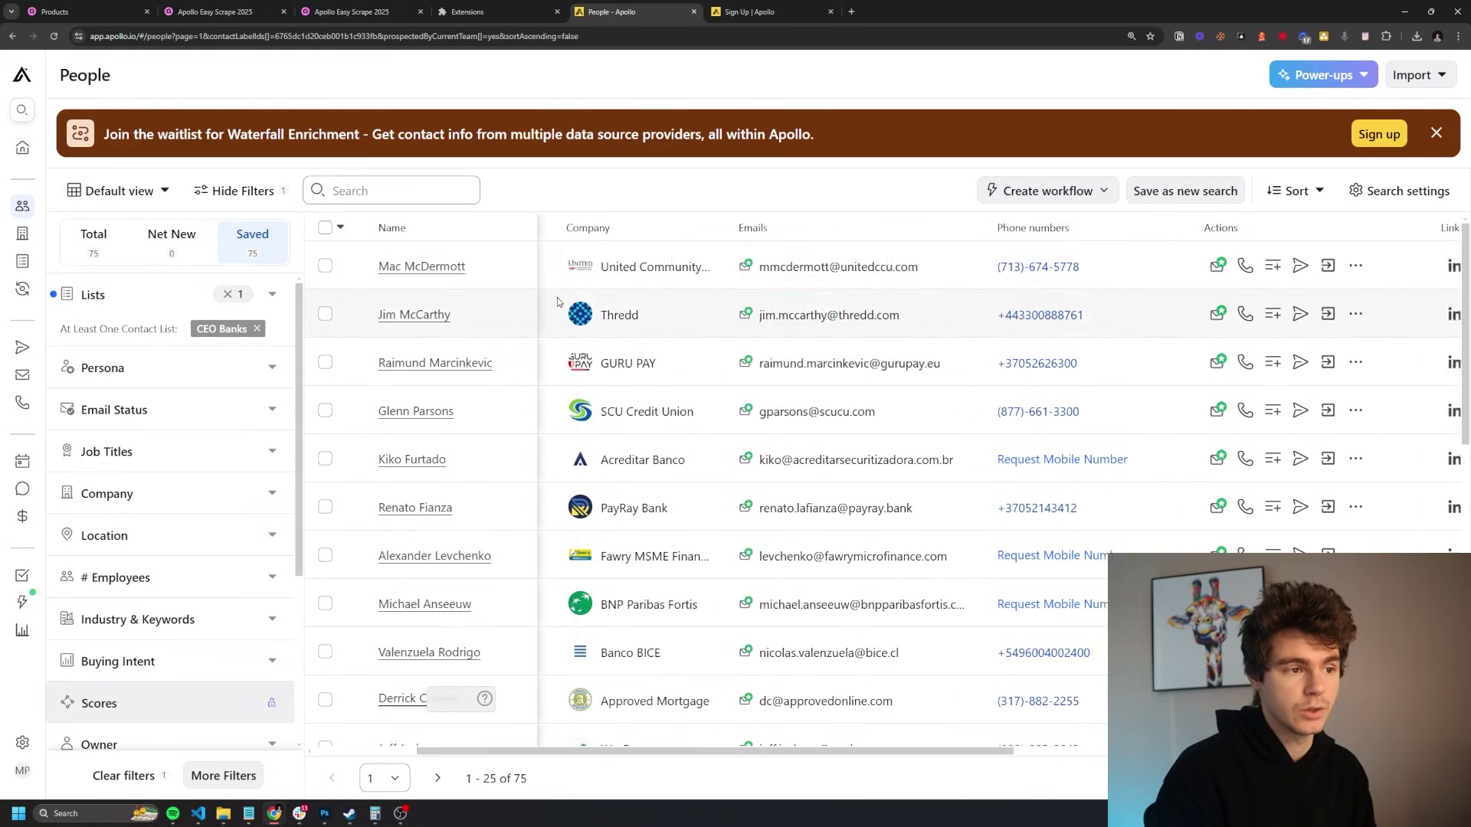
{"action": "left_click", "coordinate": [1368, 183]}
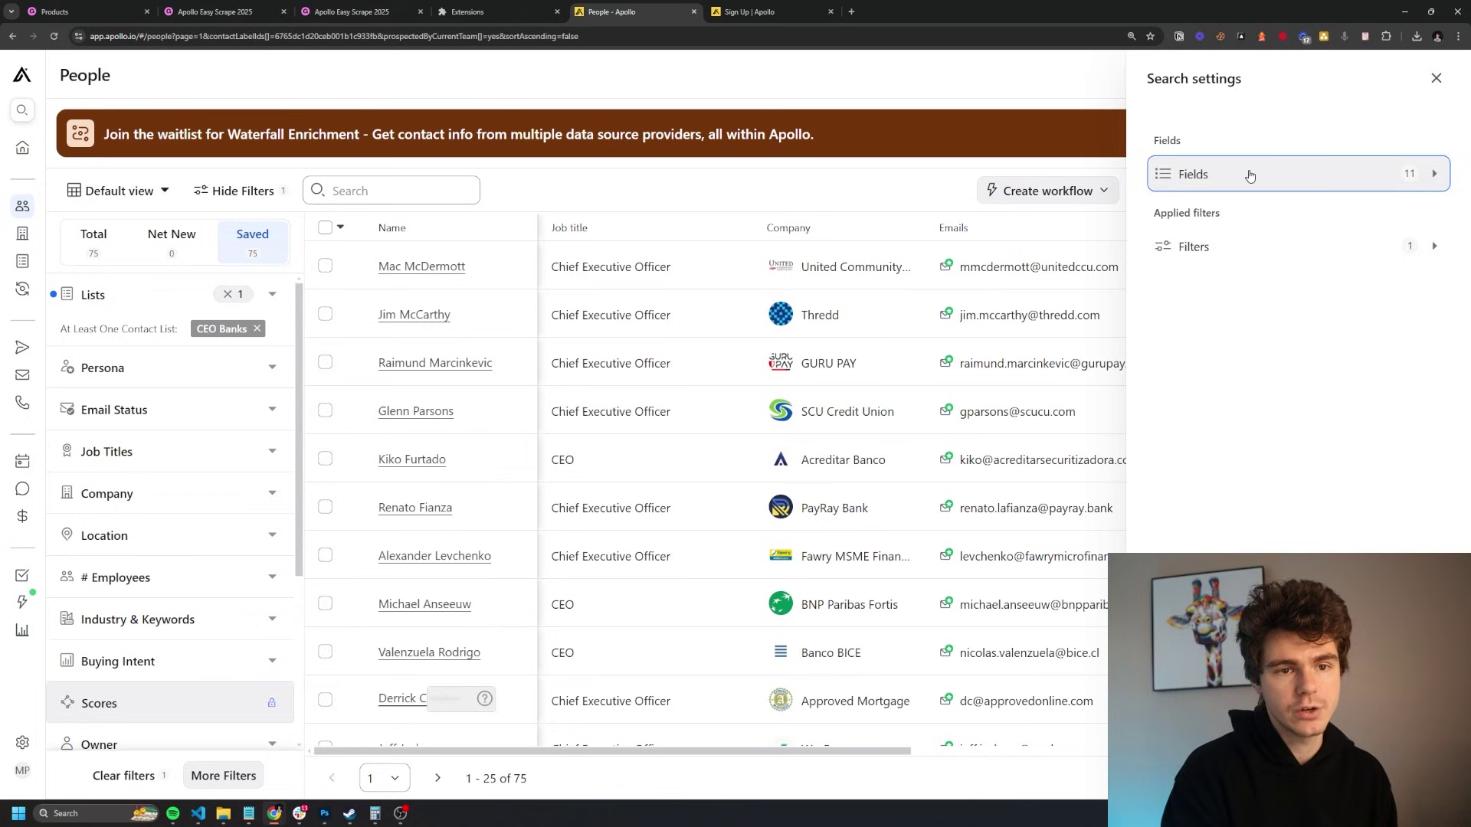
{"action": "left_click", "coordinate": [1249, 176]}
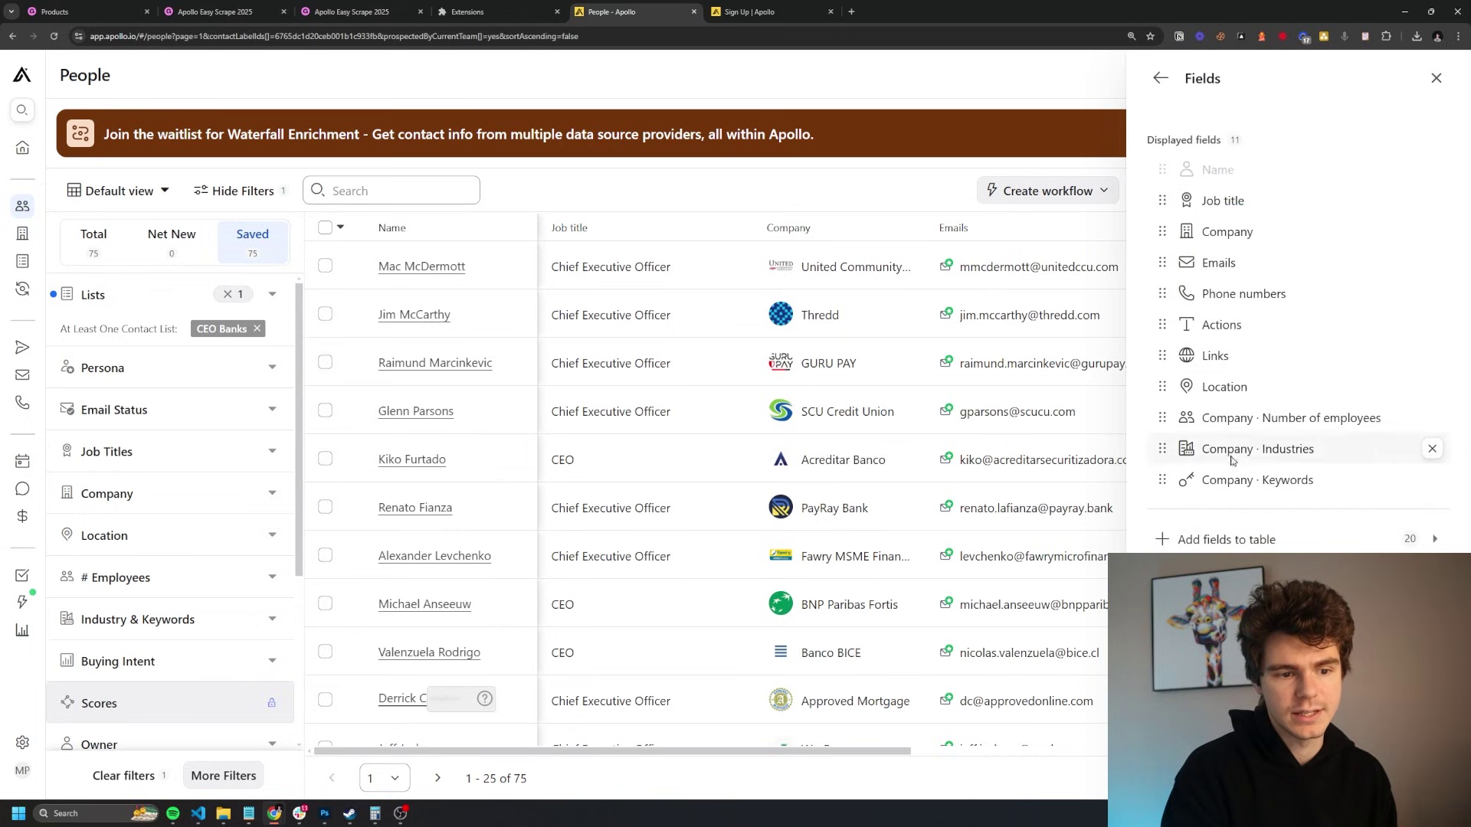
{"action": "left_click", "coordinate": [1222, 539]}
{"action": "scroll", "coordinate": [1248, 490], "scroll_direction": "down", "scroll_amount": 1}
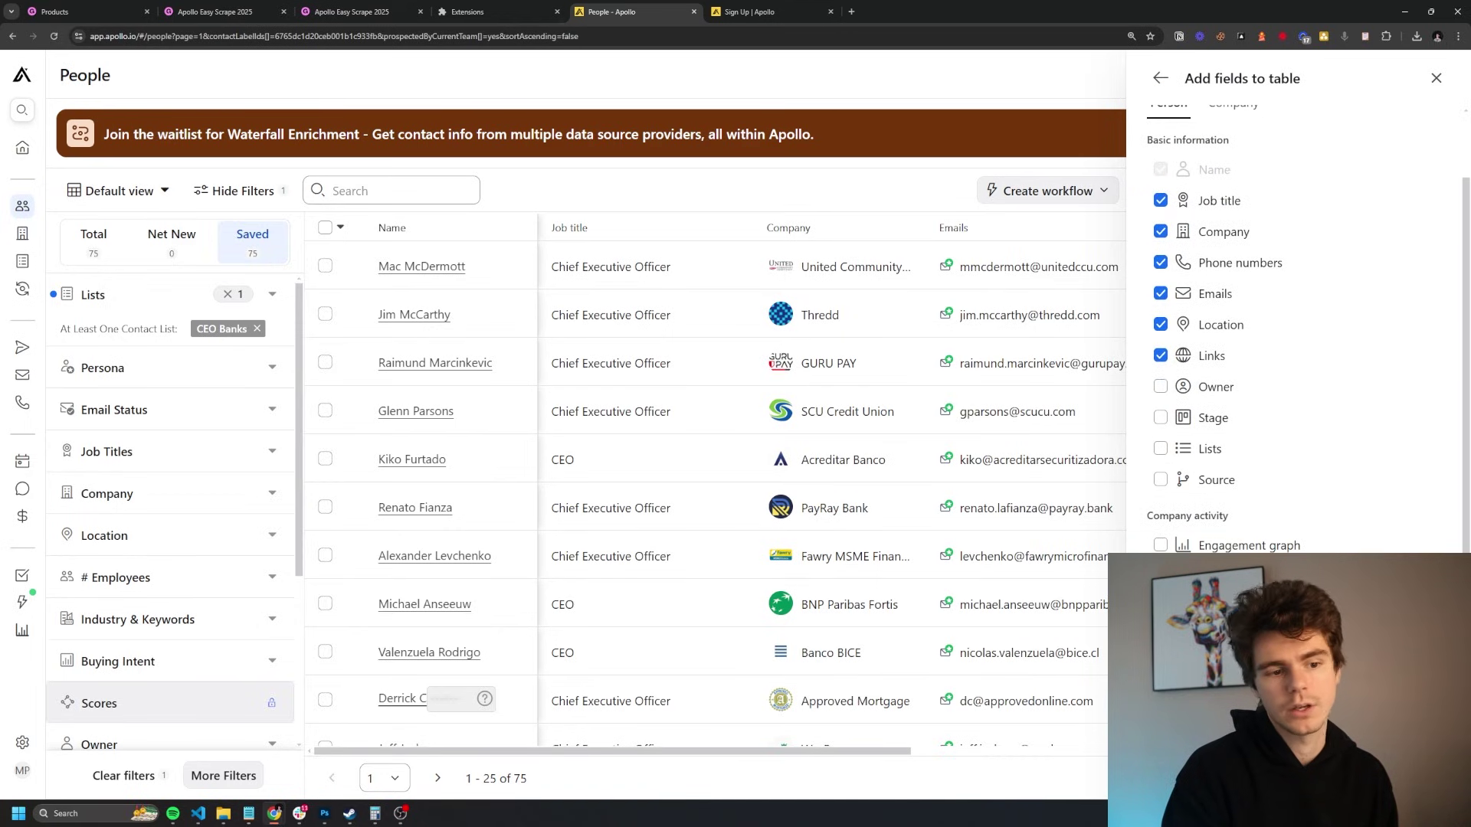
{"action": "scroll", "coordinate": [1265, 498], "scroll_direction": "up", "scroll_amount": 1}
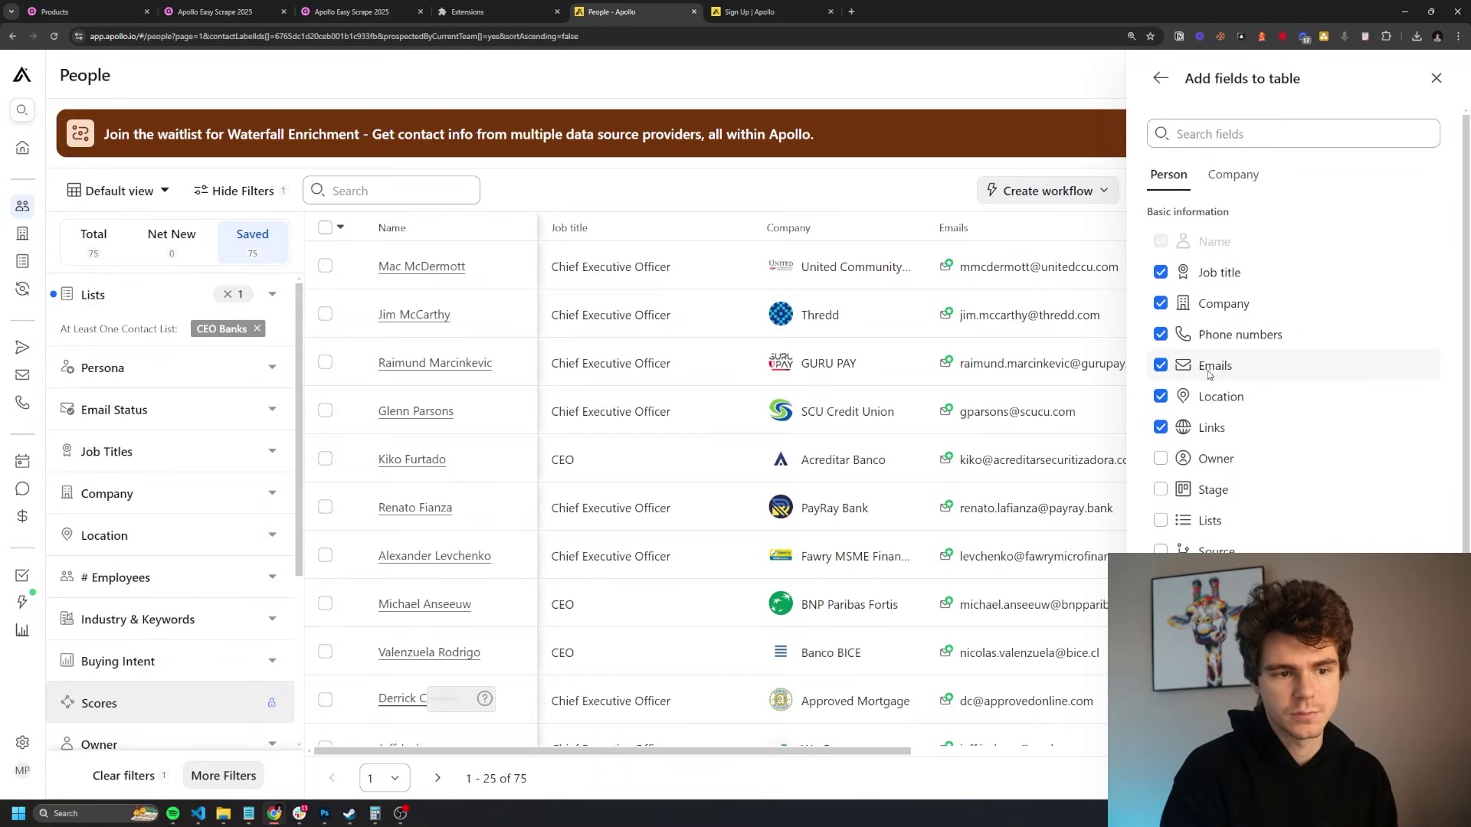
{"action": "scroll", "coordinate": [1186, 375], "scroll_direction": "down", "scroll_amount": 8}
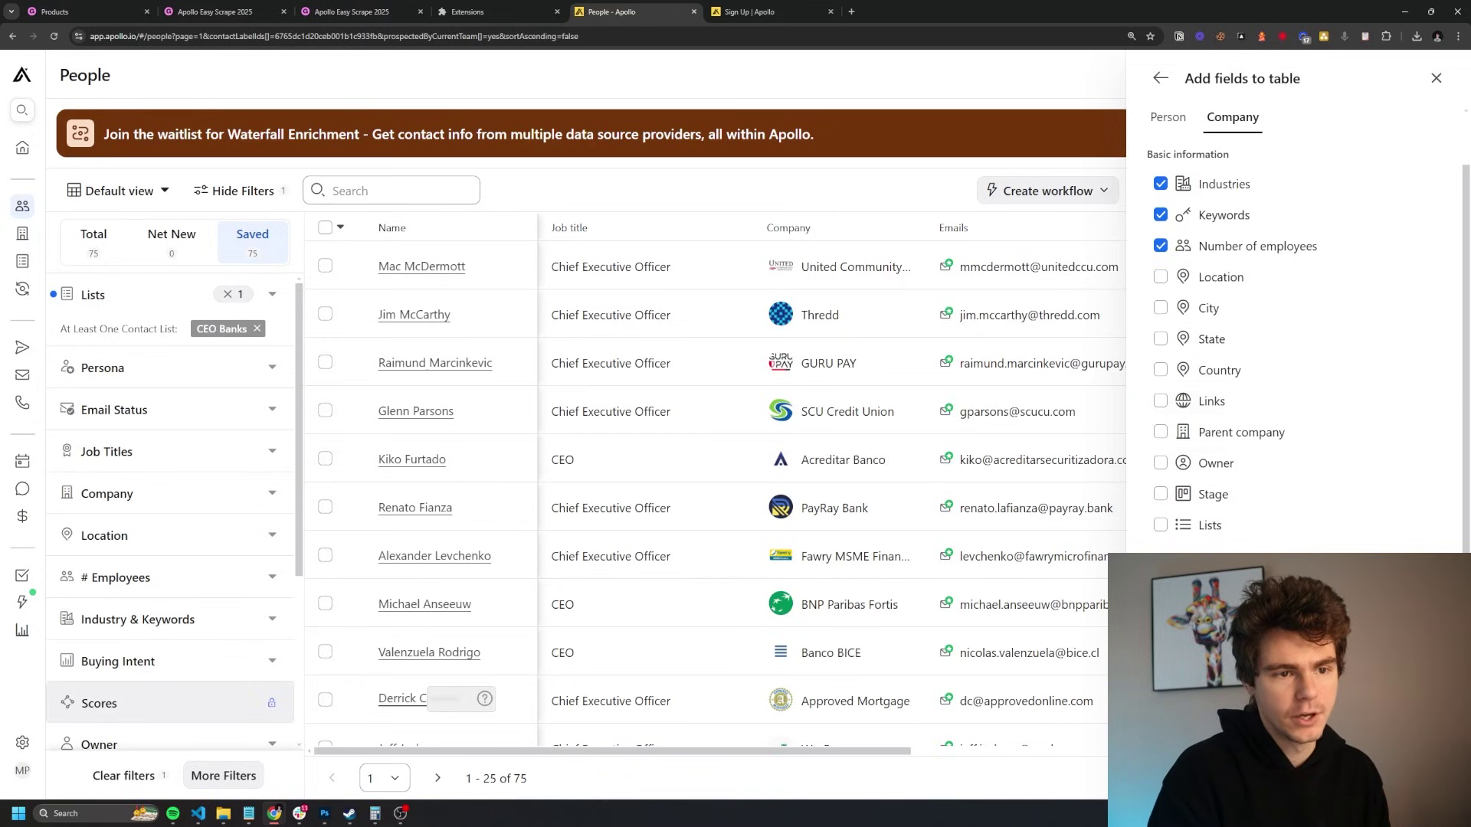
{"action": "scroll", "coordinate": [1184, 443], "scroll_direction": "up", "scroll_amount": 1}
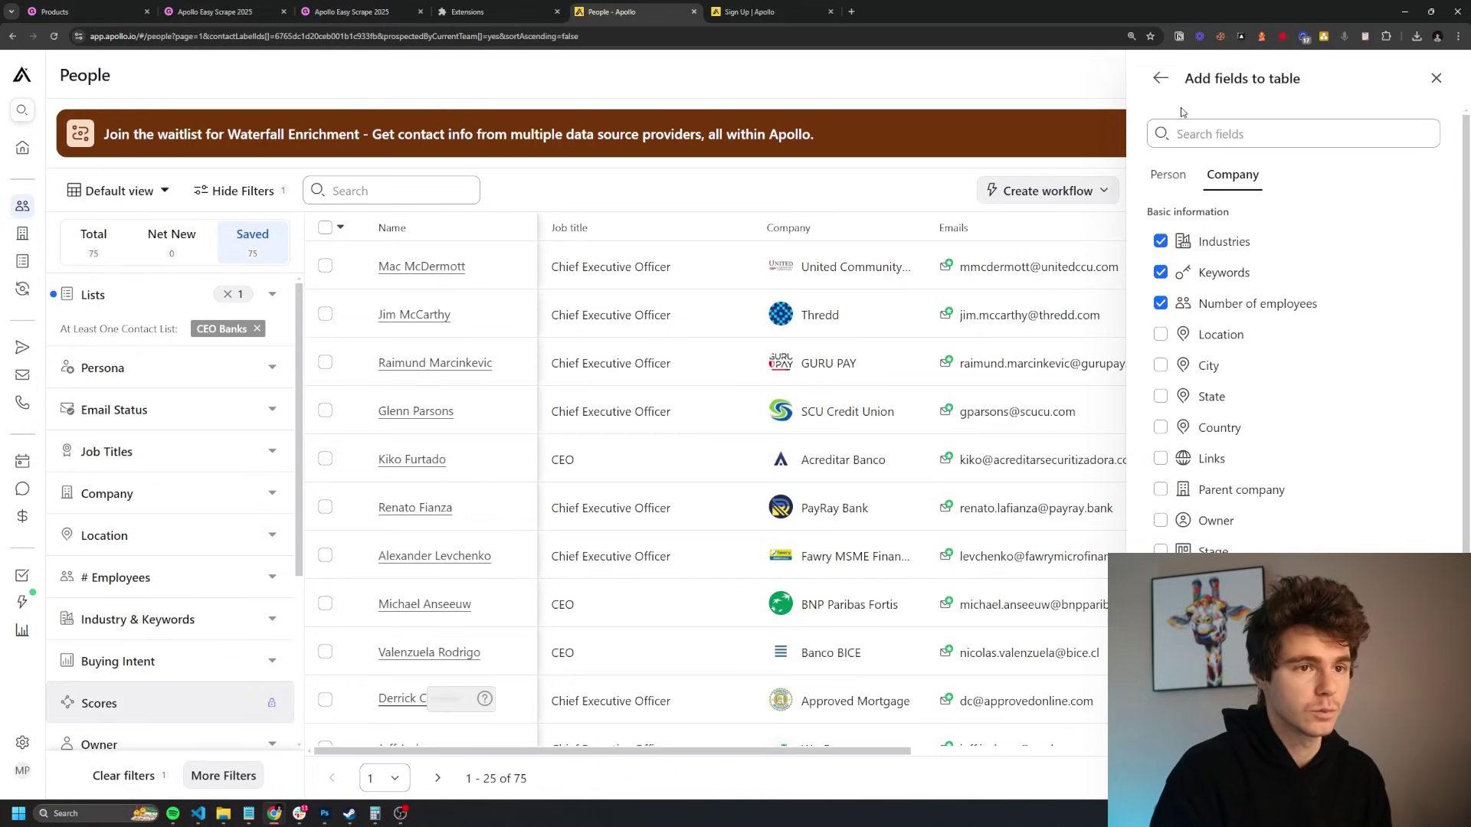
{"action": "key", "text": "Escape"}
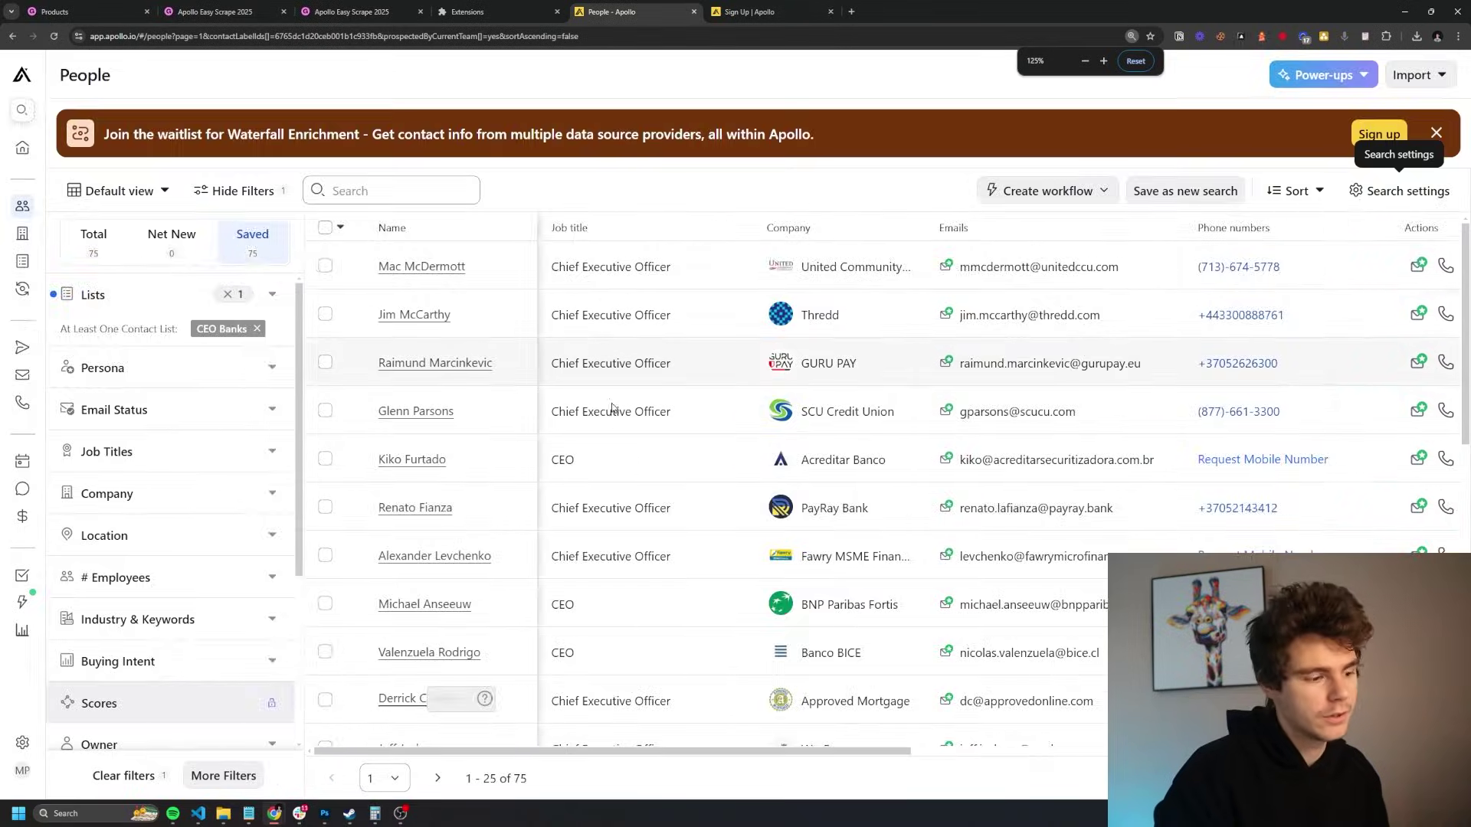
Run Apollo Easy Scrape to scrape every page of the CEO Banks list.
{"action": "left_click", "coordinate": [1366, 36]}
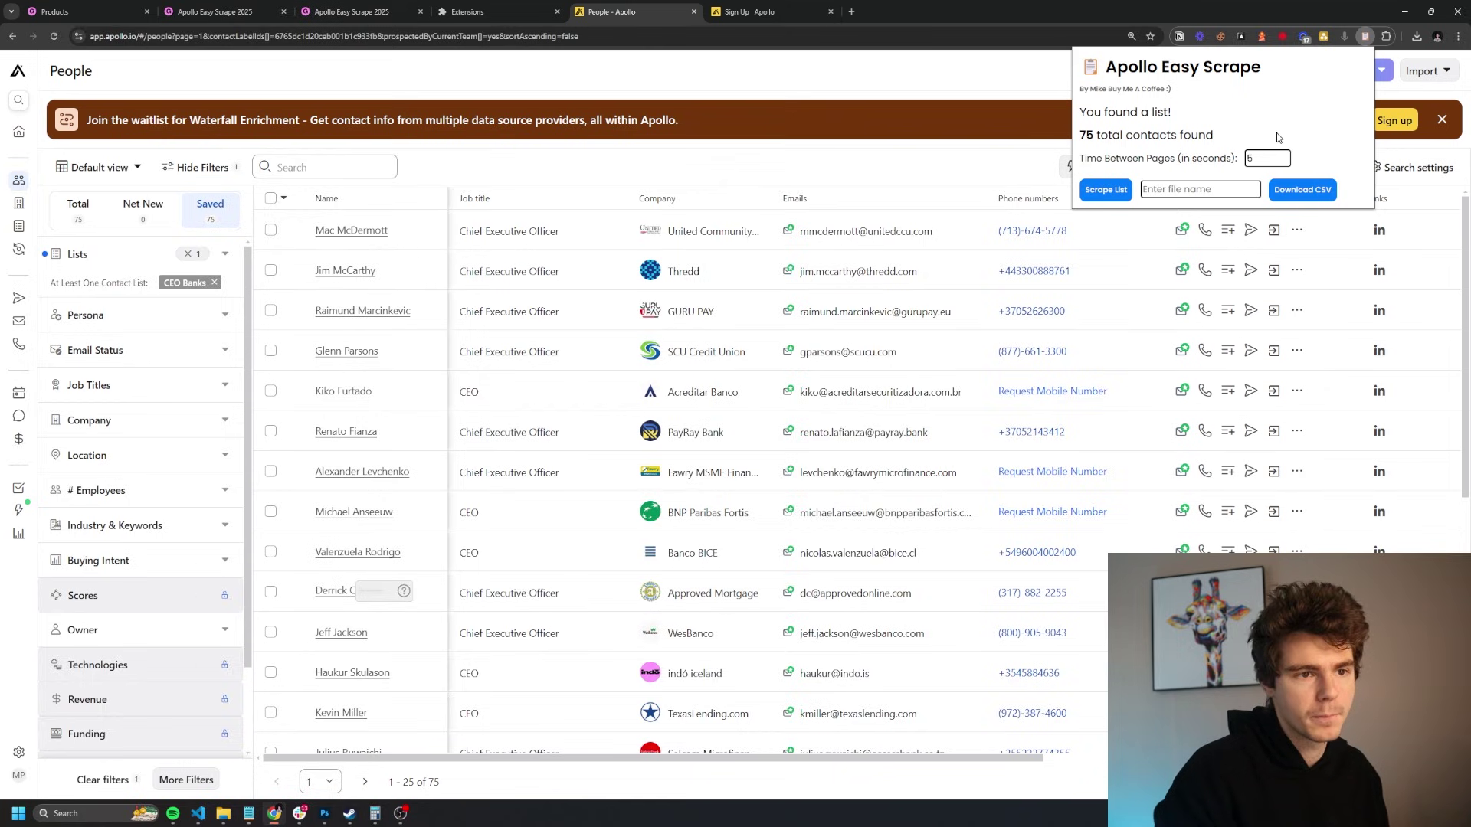
{"action": "left_click", "coordinate": [1103, 189]}
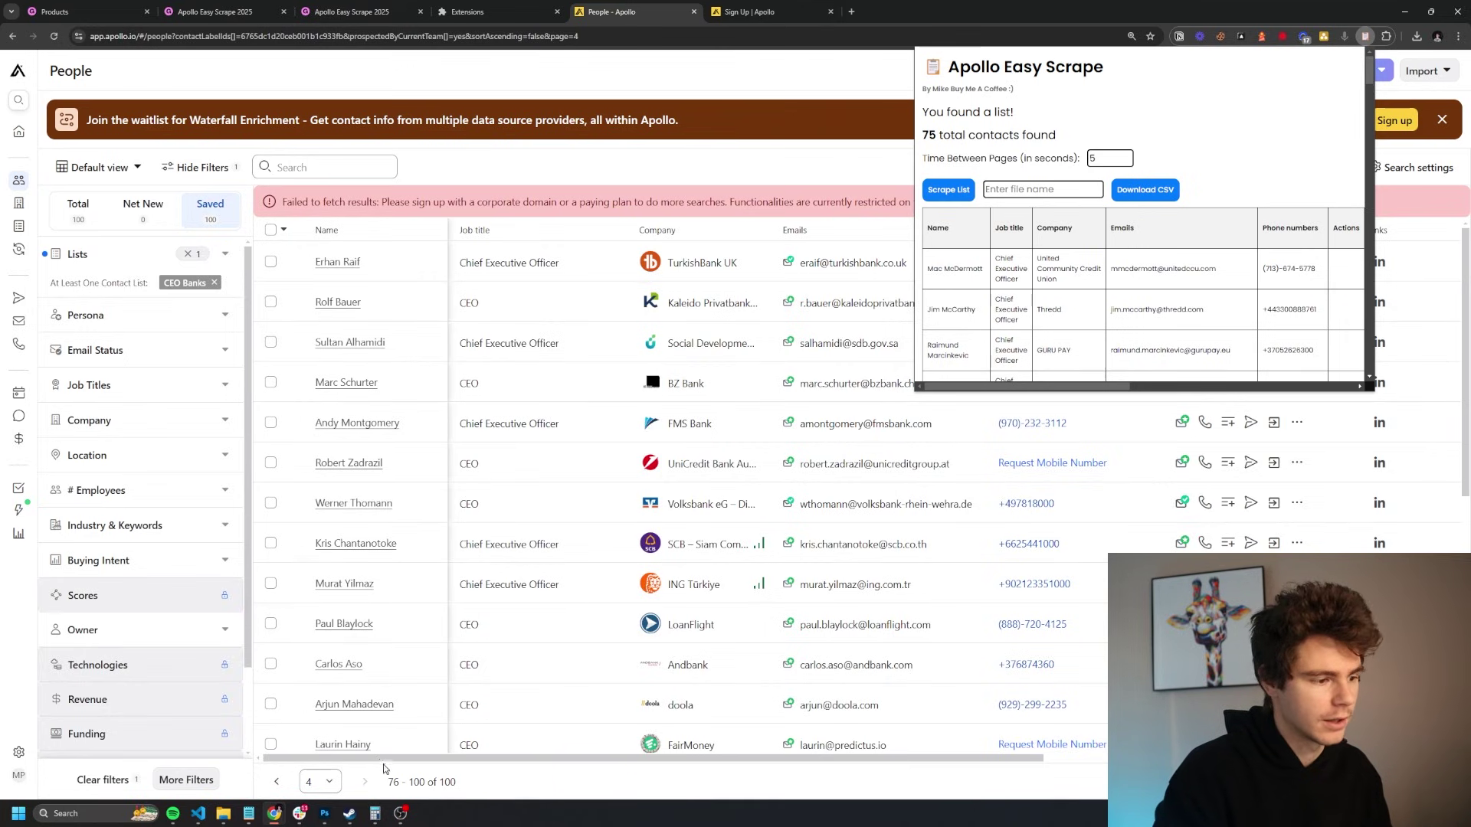
{"action": "scroll", "coordinate": [990, 228], "scroll_direction": "down", "scroll_amount": 10}
{"action": "scroll", "coordinate": [990, 228], "scroll_direction": "down", "scroll_amount": 15}
{"action": "scroll", "coordinate": [989, 260], "scroll_direction": "up", "scroll_amount": 20}
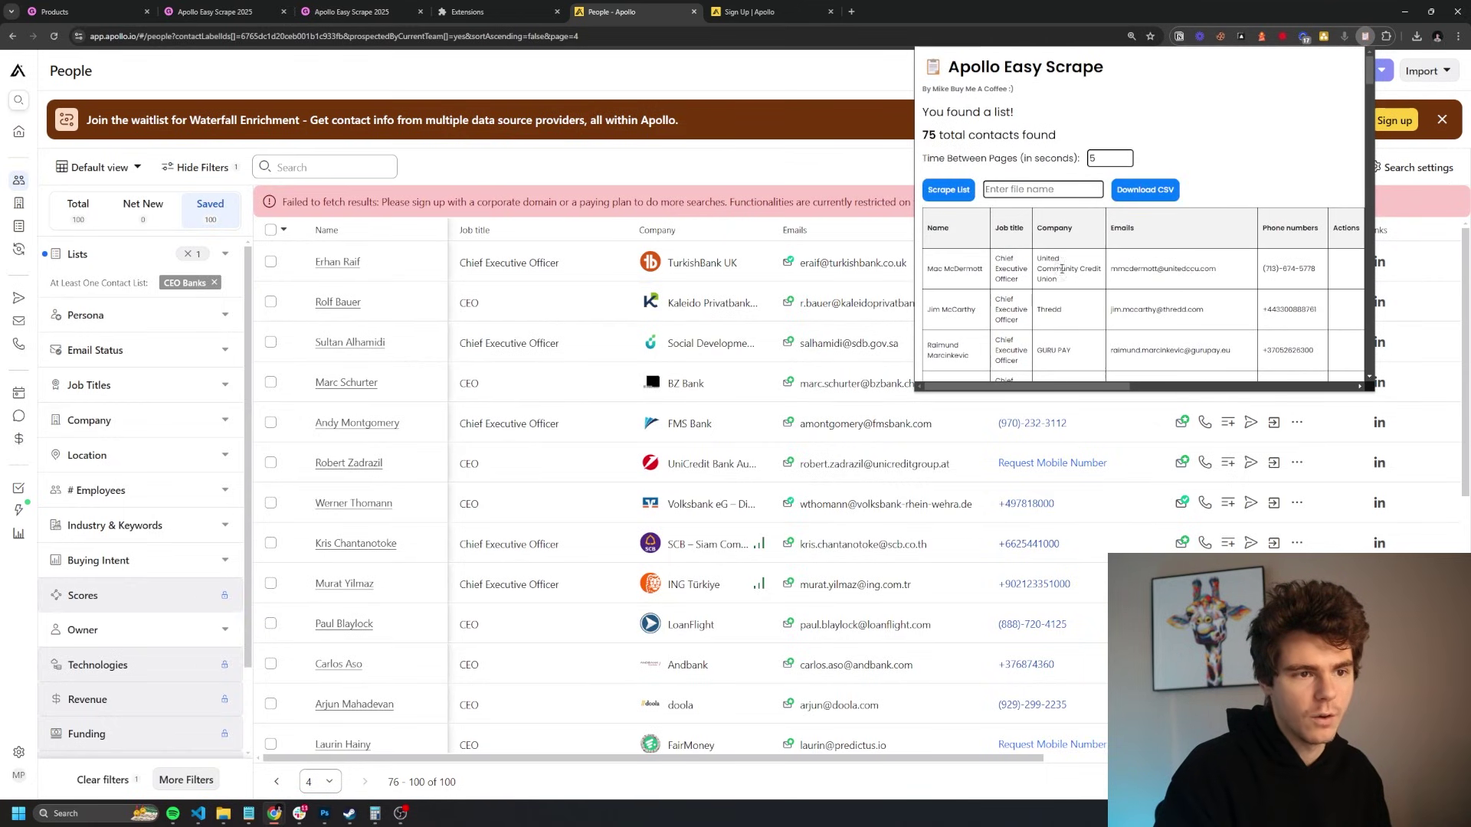
Name the export Bank-CEO and download it as a CSV.
{"action": "left_click", "coordinate": [1017, 193]}
{"action": "type", "text": "Bank-CEO"}
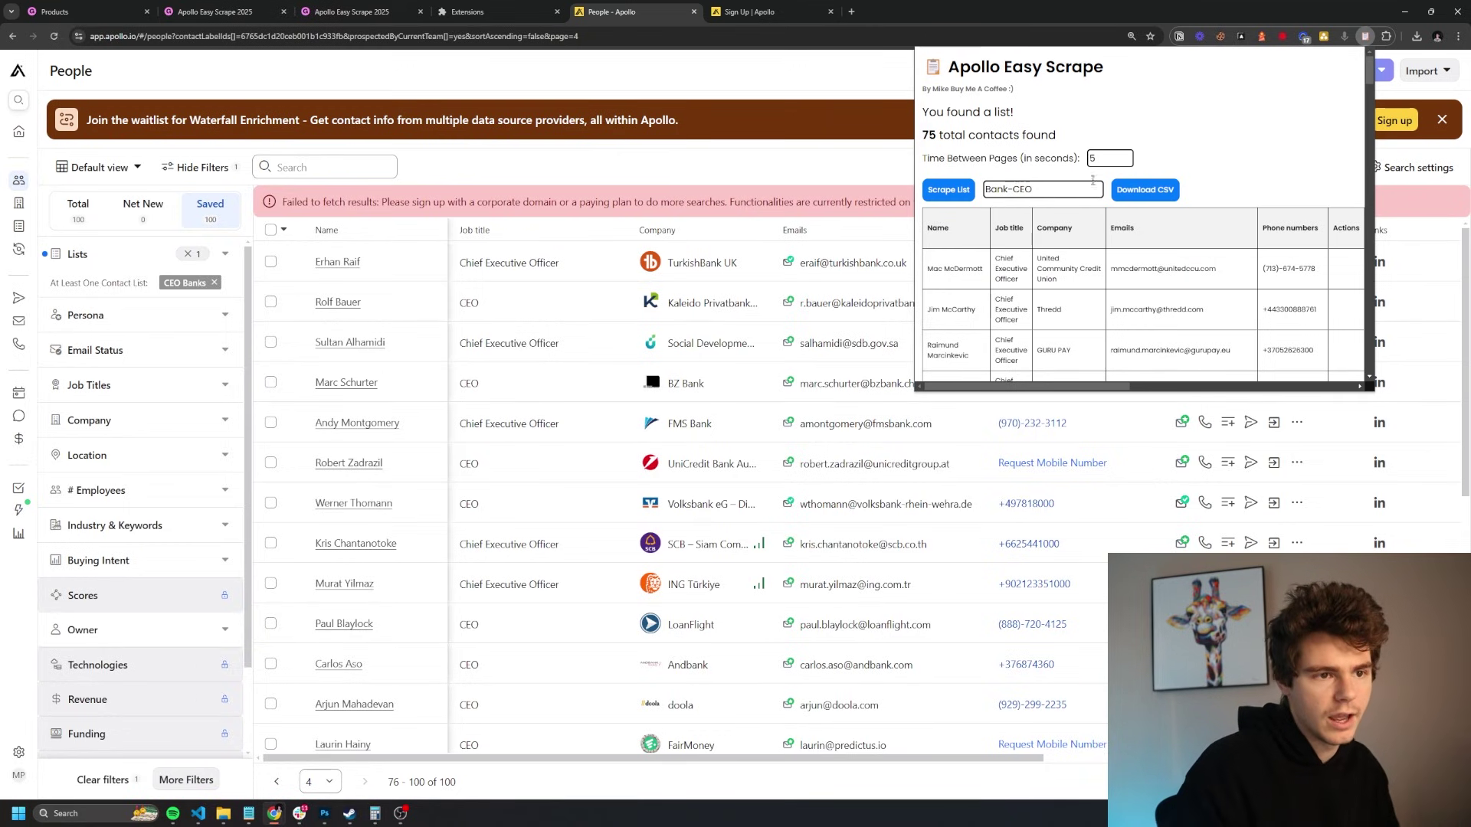
{"action": "left_click", "coordinate": [1120, 184]}
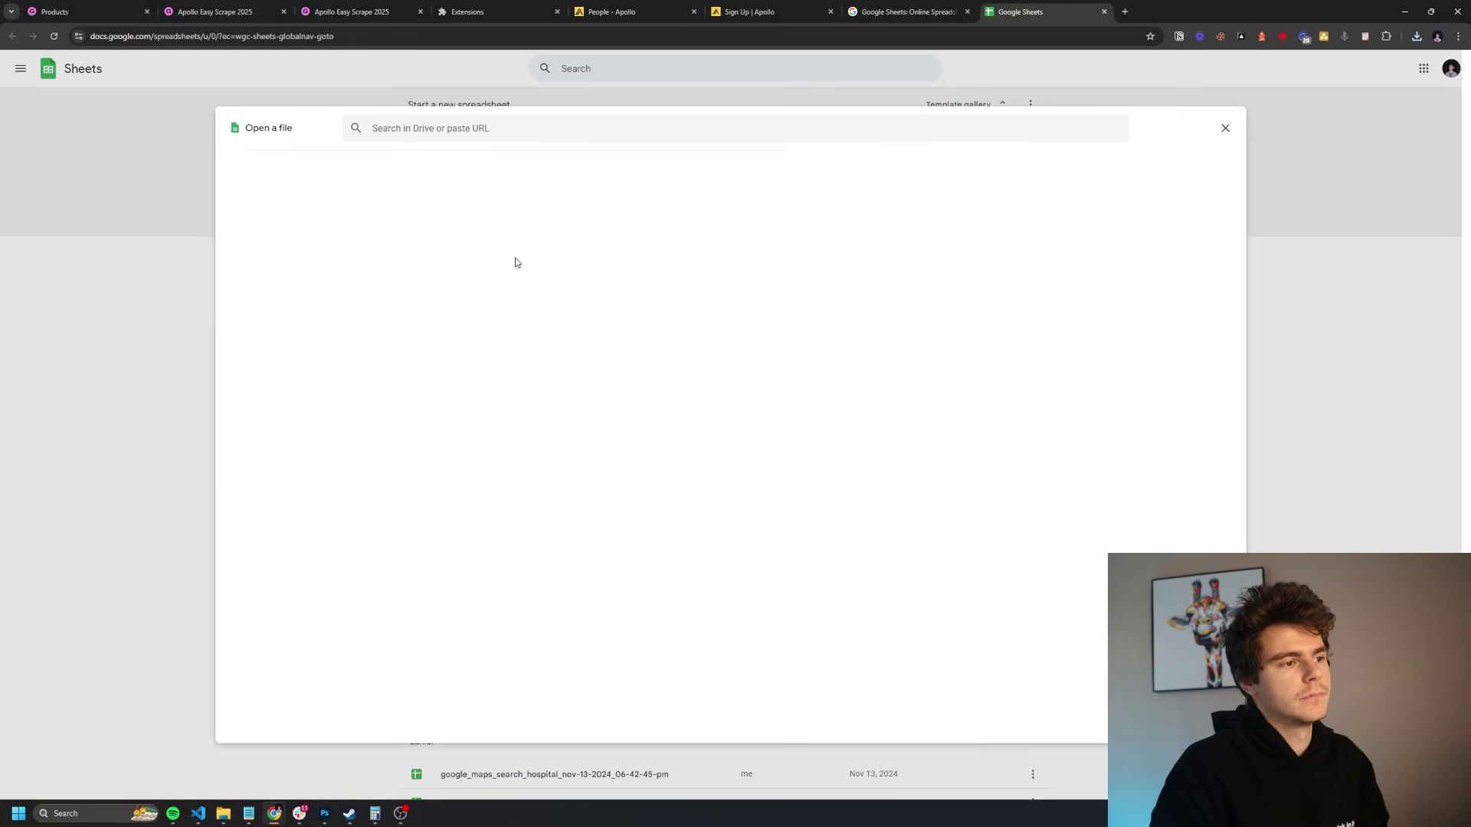
Upload Bank-CEO.csv from Chrome's downloads into Google Sheets and zoom in.
{"action": "left_click", "coordinate": [532, 167]}
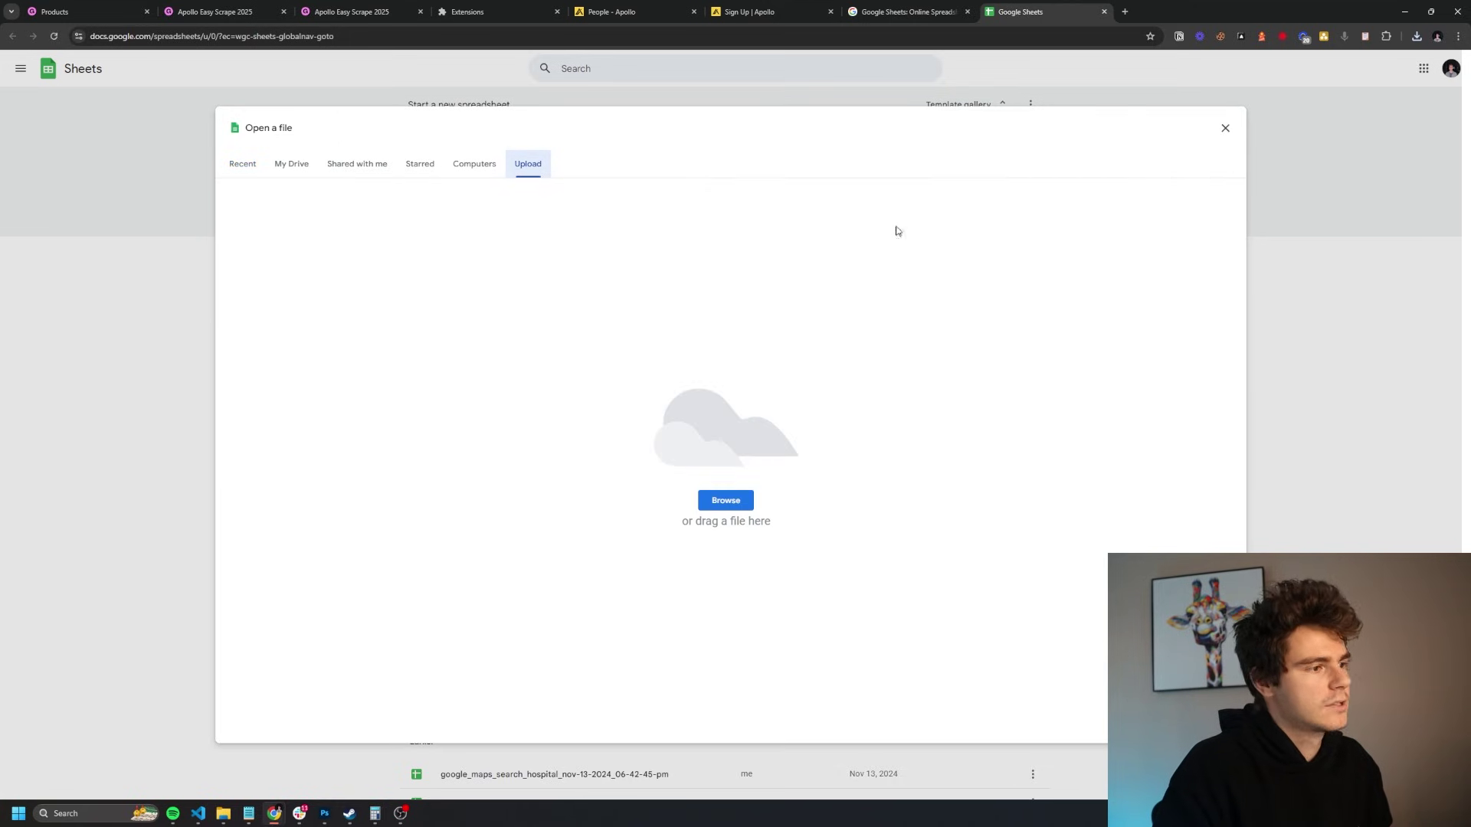
{"action": "left_click", "coordinate": [1416, 36]}
{"action": "left_click_drag", "start_coordinate": [1300, 88], "coordinate": [745, 317]}
{"action": "left_click", "coordinate": [560, 423]}
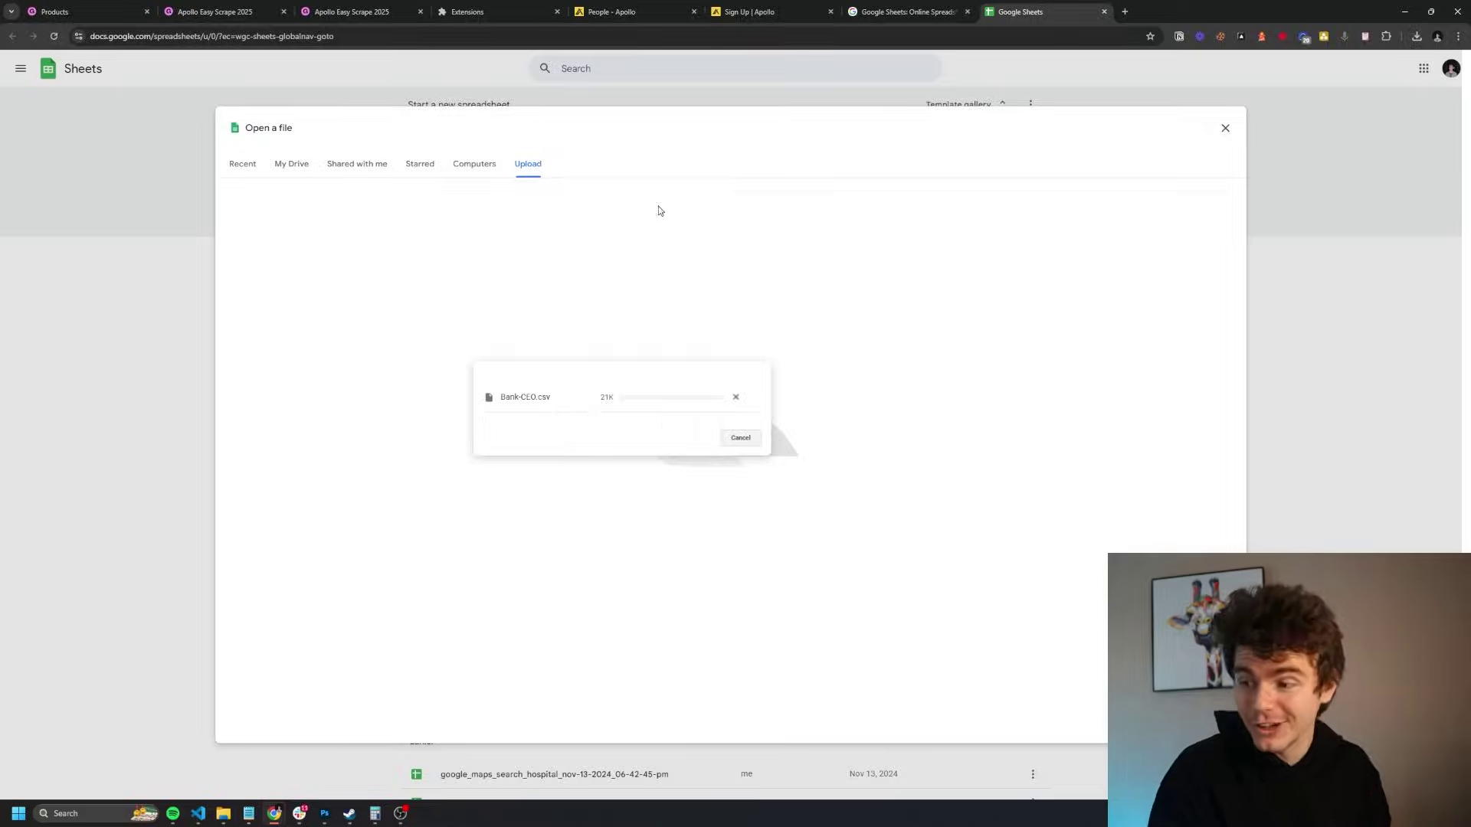
{"action": "key", "text": "ctrl+plus"}
{"action": "key", "text": "ctrl+plus"}
{"action": "key", "text": "ctrl+plus"}
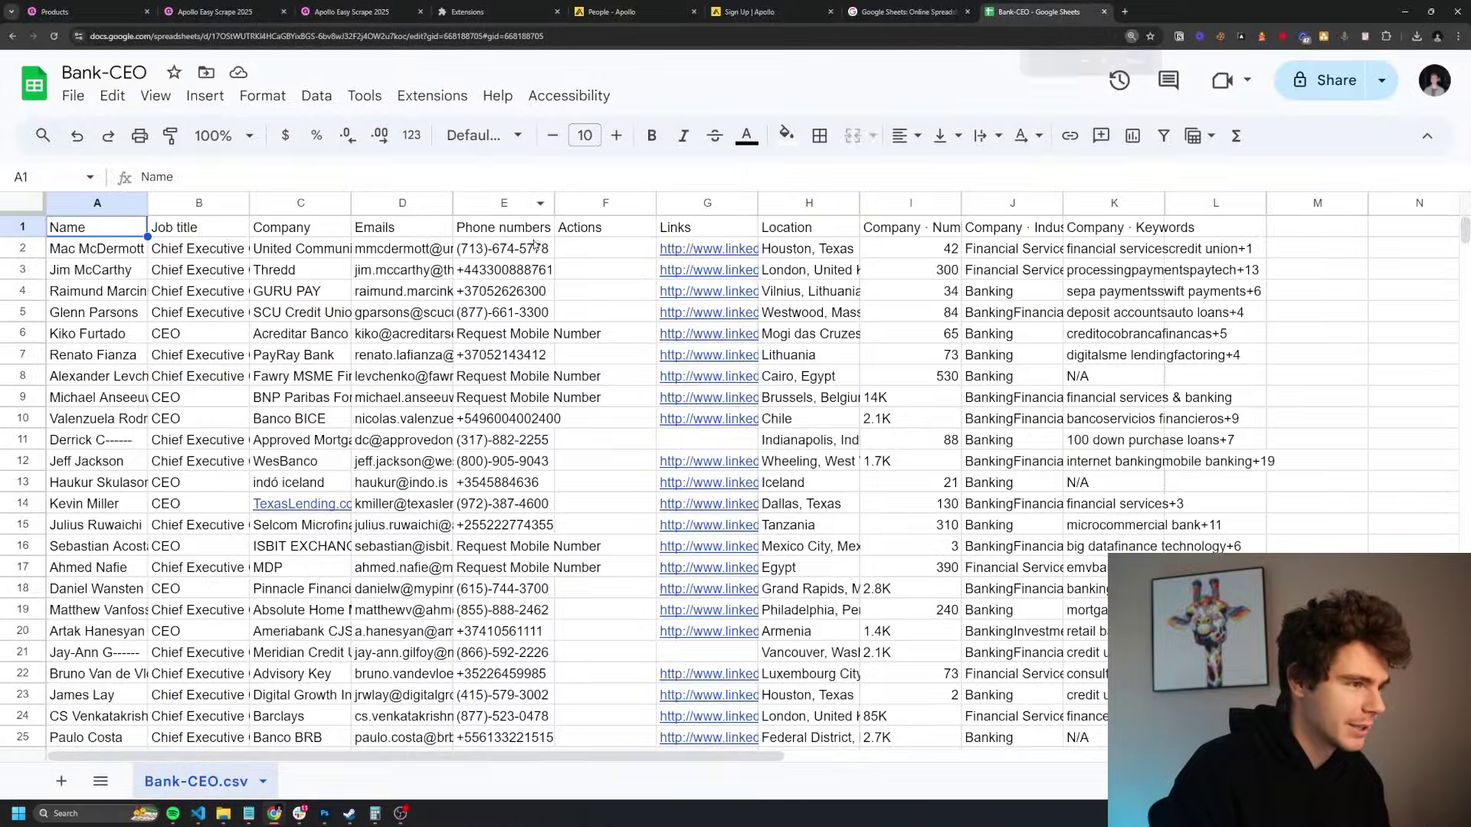
Select the phone numbers in column E and company data in columns F to K.
{"action": "left_click_drag", "start_coordinate": [504, 291], "coordinate": [528, 609]}
{"action": "left_click_drag", "start_coordinate": [605, 248], "coordinate": [1161, 490]}
{"action": "scroll", "coordinate": [923, 580], "scroll_direction": "down", "scroll_amount": 3}
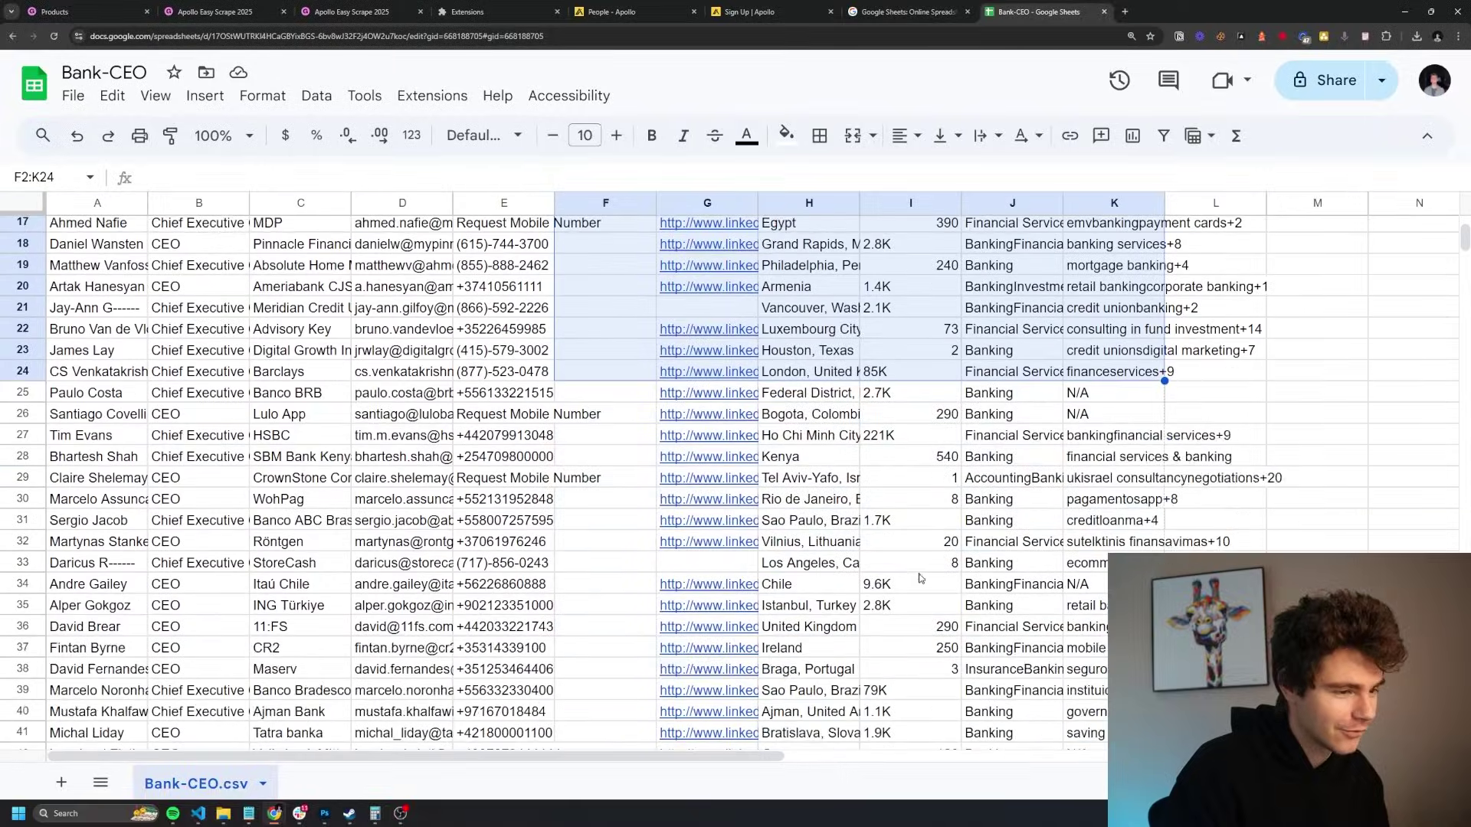
{"action": "left_click", "coordinate": [584, 499]}
{"action": "scroll", "coordinate": [582, 500], "scroll_direction": "up", "scroll_amount": 6}
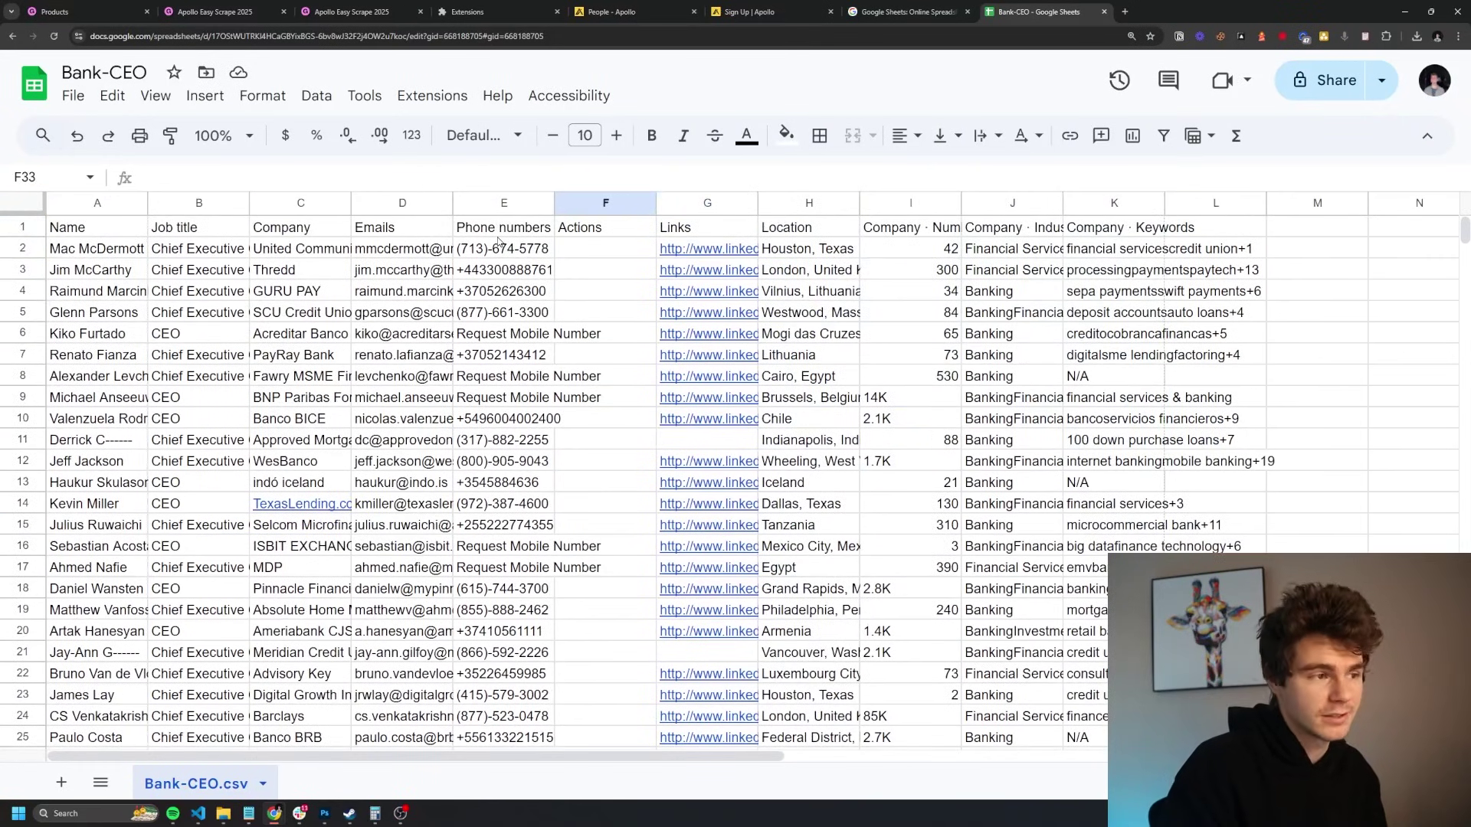
{"action": "left_click_drag", "start_coordinate": [498, 234], "coordinate": [495, 798]}
{"action": "scroll", "coordinate": [518, 521], "scroll_direction": "up", "scroll_amount": 20}
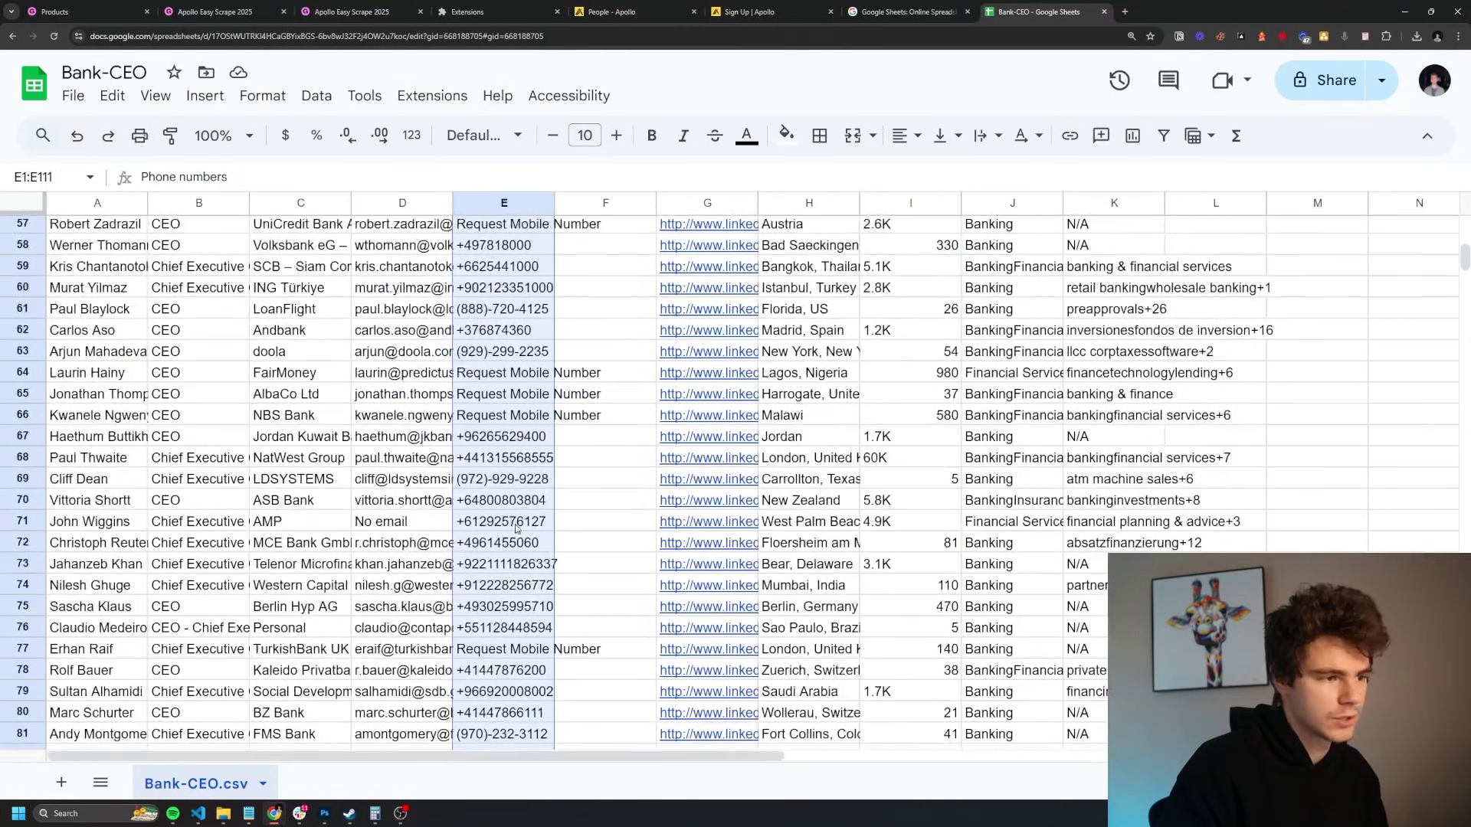
{"action": "scroll", "coordinate": [521, 283], "scroll_direction": "up", "scroll_amount": 3}
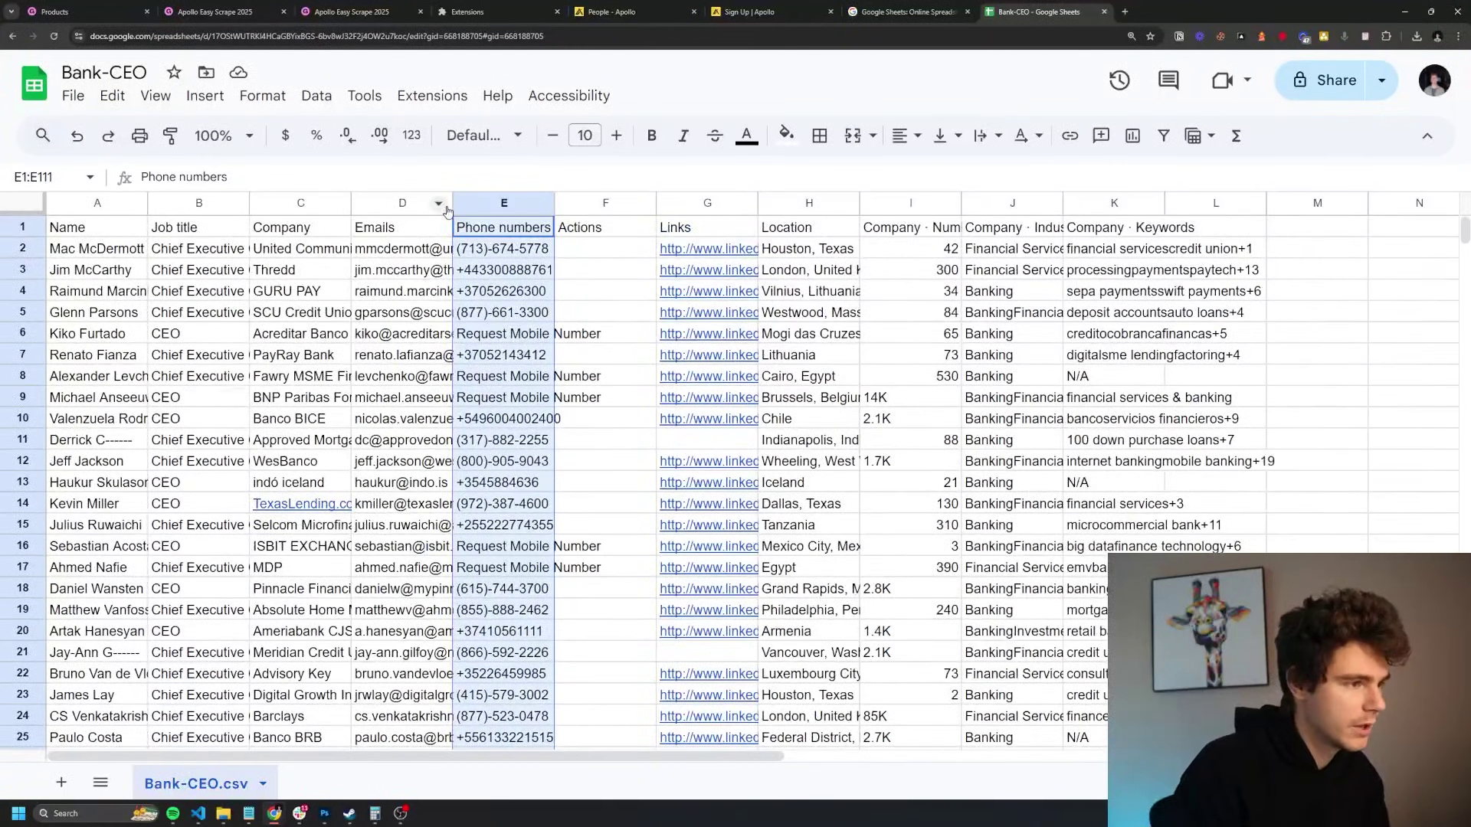
Widen the Emails column D to show full addresses and review the remaining columns.
{"action": "left_click_drag", "start_coordinate": [449, 208], "coordinate": [961, 208]}
{"action": "left_click_drag", "start_coordinate": [535, 653], "coordinate": [534, 804]}
{"action": "scroll", "coordinate": [611, 649], "scroll_direction": "down", "scroll_amount": 7}
{"action": "scroll", "coordinate": [605, 690], "scroll_direction": "up", "scroll_amount": 20}
{"action": "left_click", "coordinate": [615, 426]}
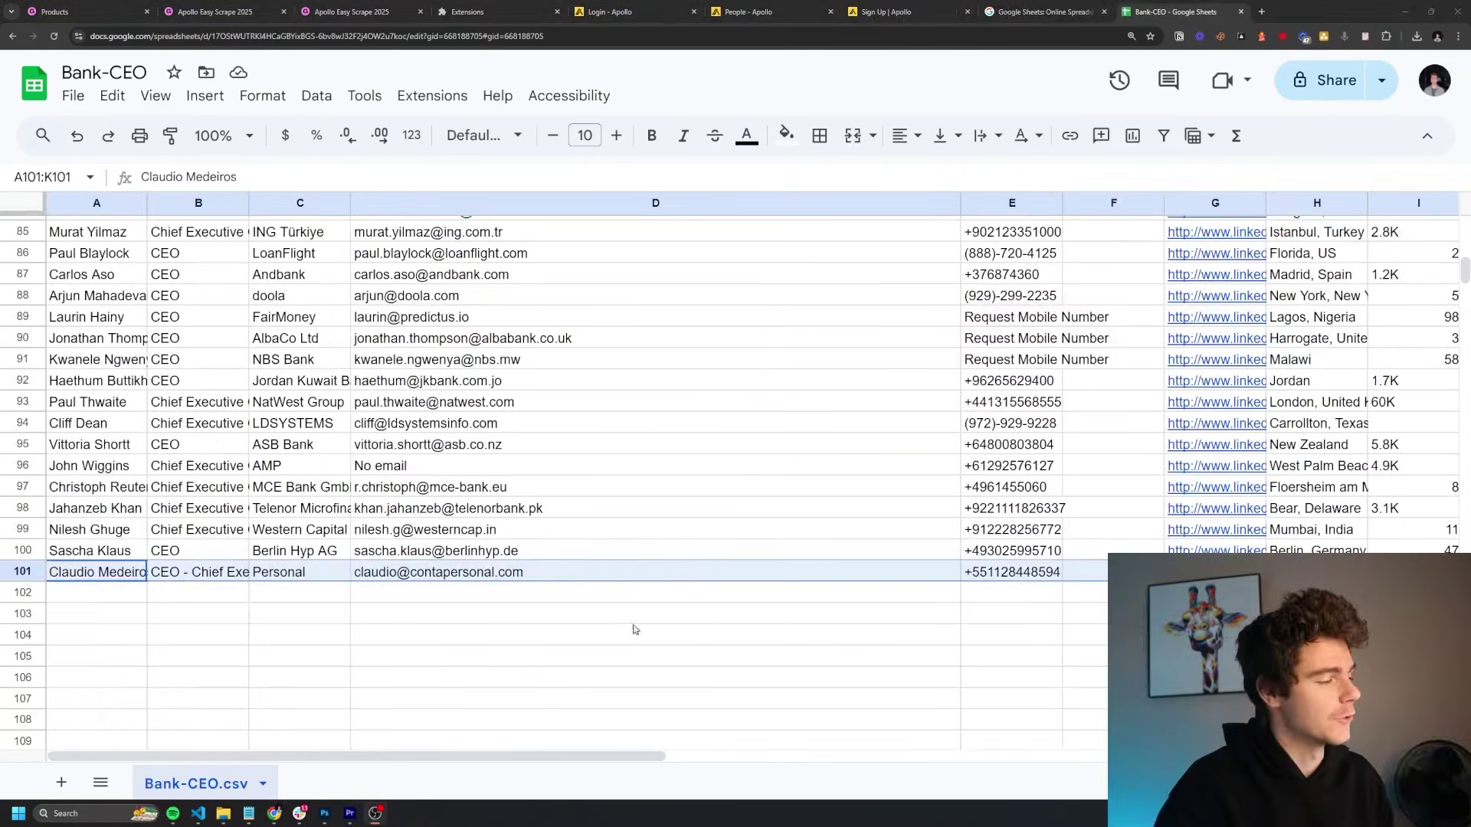
{"action": "scroll", "coordinate": [344, 636], "scroll_direction": "up", "scroll_amount": 2}
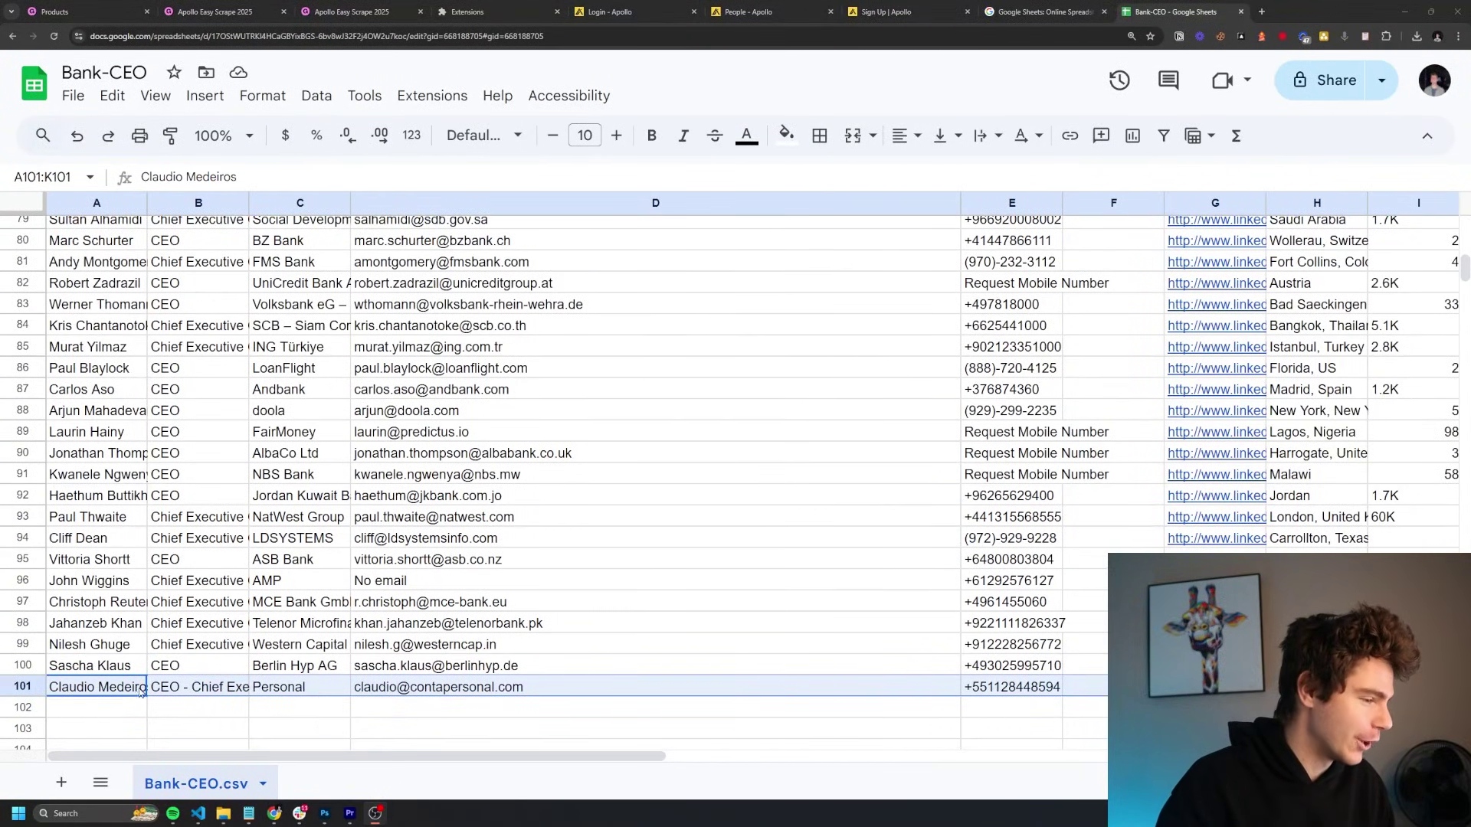
{"action": "scroll", "coordinate": [148, 693], "scroll_direction": "right", "scroll_amount": 9}
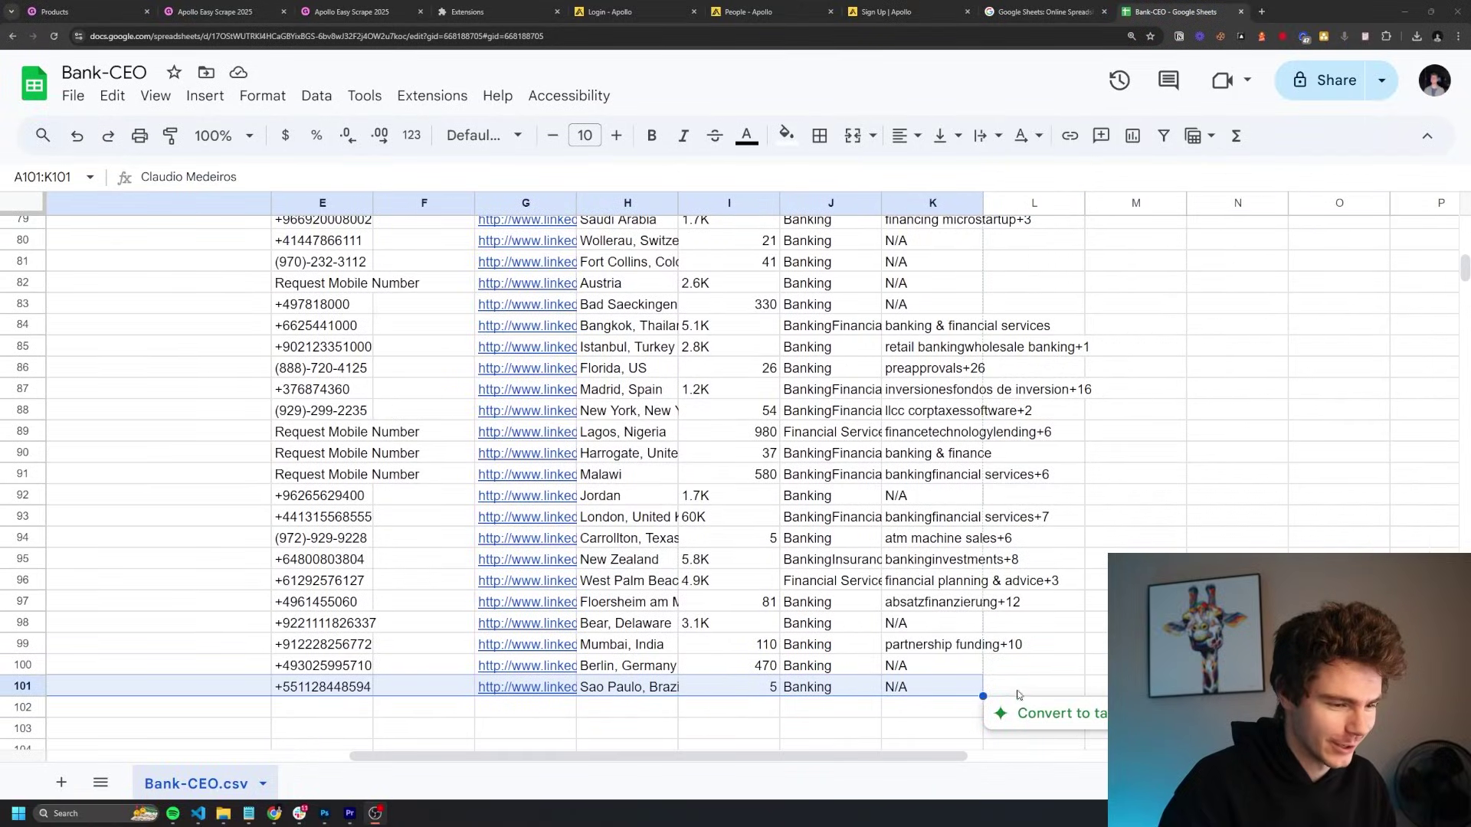
{"action": "left_click_drag", "start_coordinate": [977, 693], "coordinate": [70, 692]}
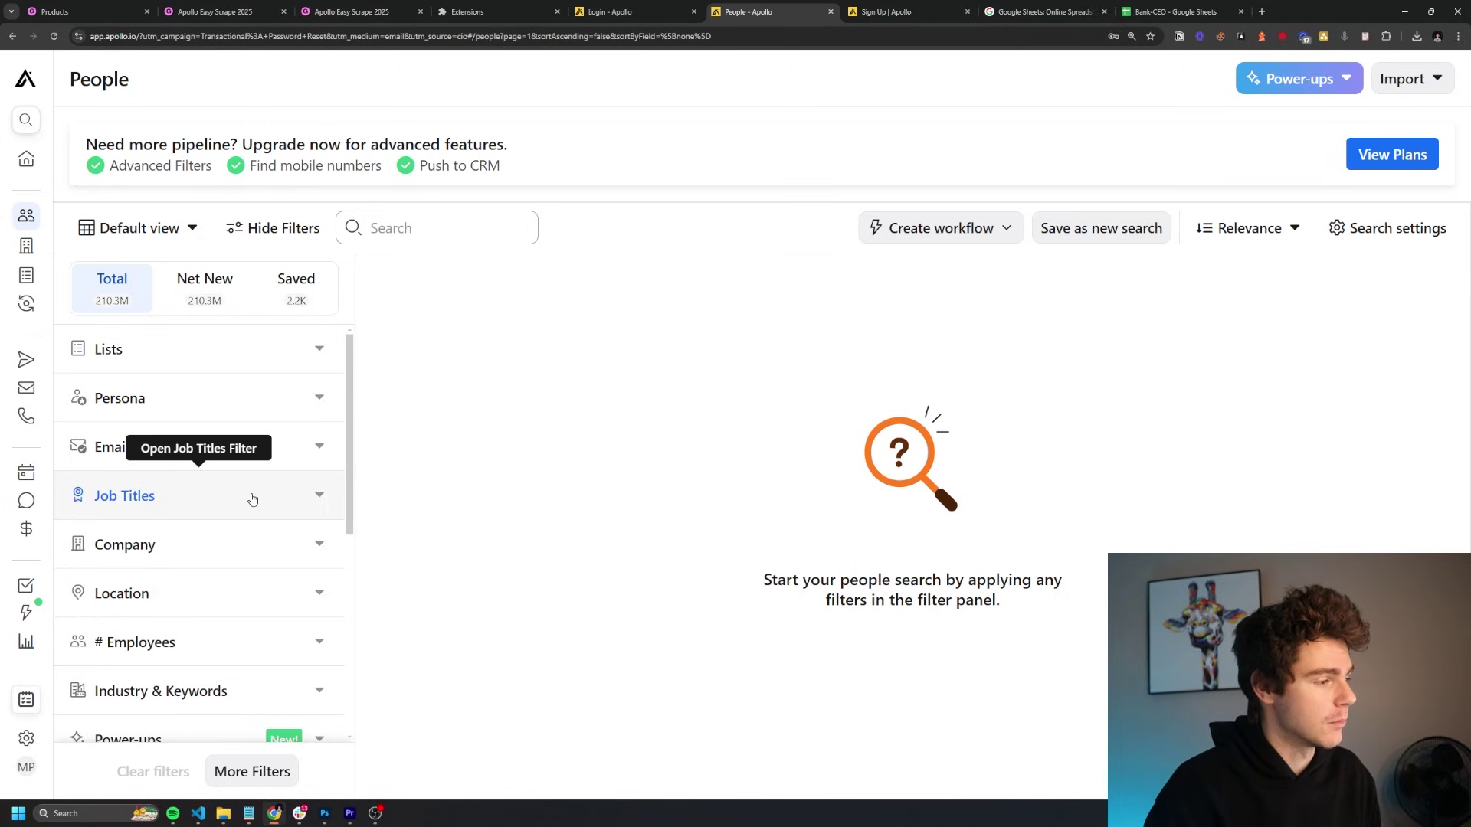
Filter People to the marketing & advertising industry and highlight the 4.051M result count.
{"action": "scroll", "coordinate": [252, 500], "scroll_direction": "down", "scroll_amount": 1}
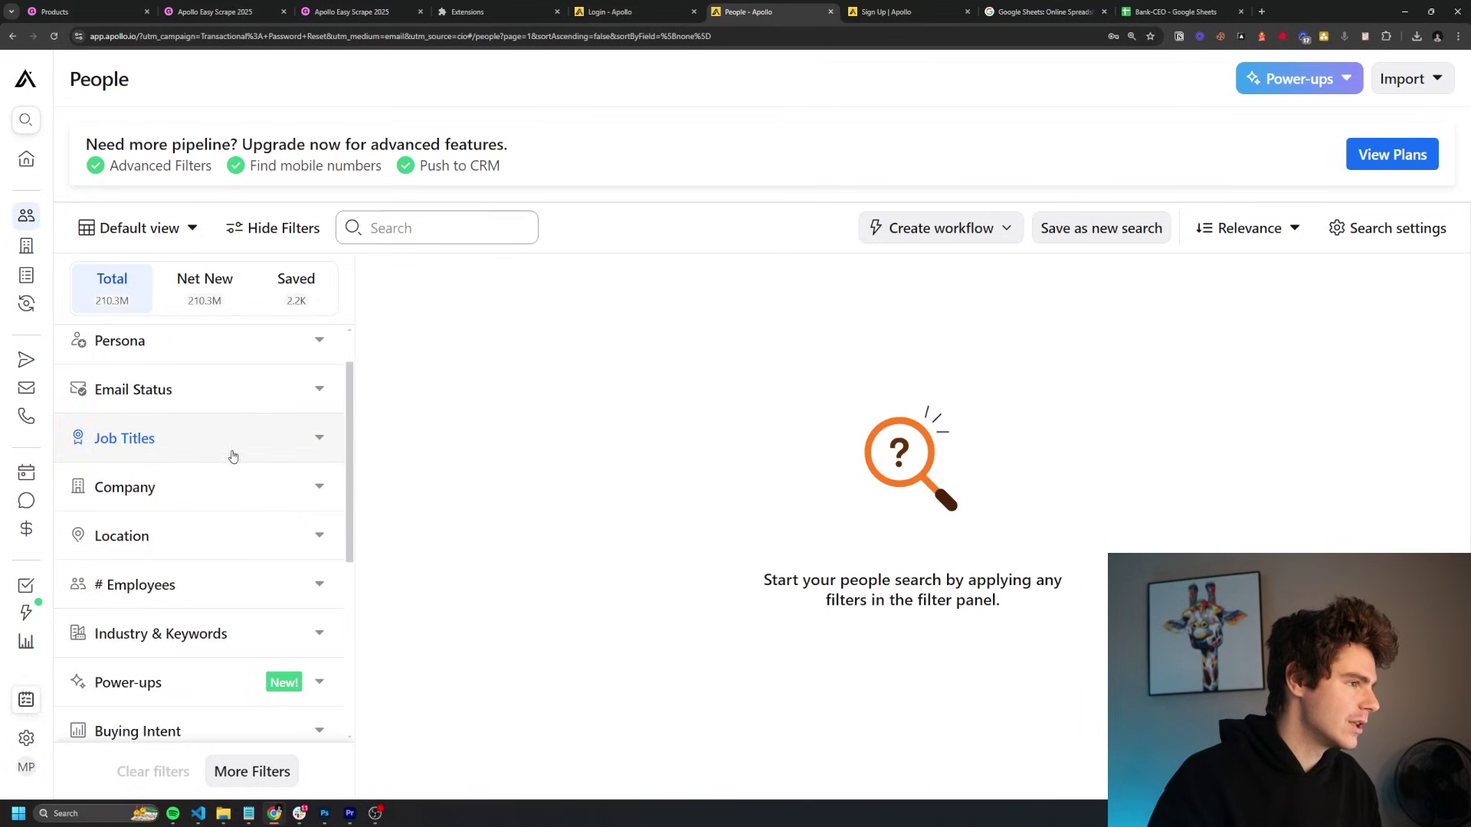
{"action": "scroll", "coordinate": [233, 453], "scroll_direction": "down", "scroll_amount": 2}
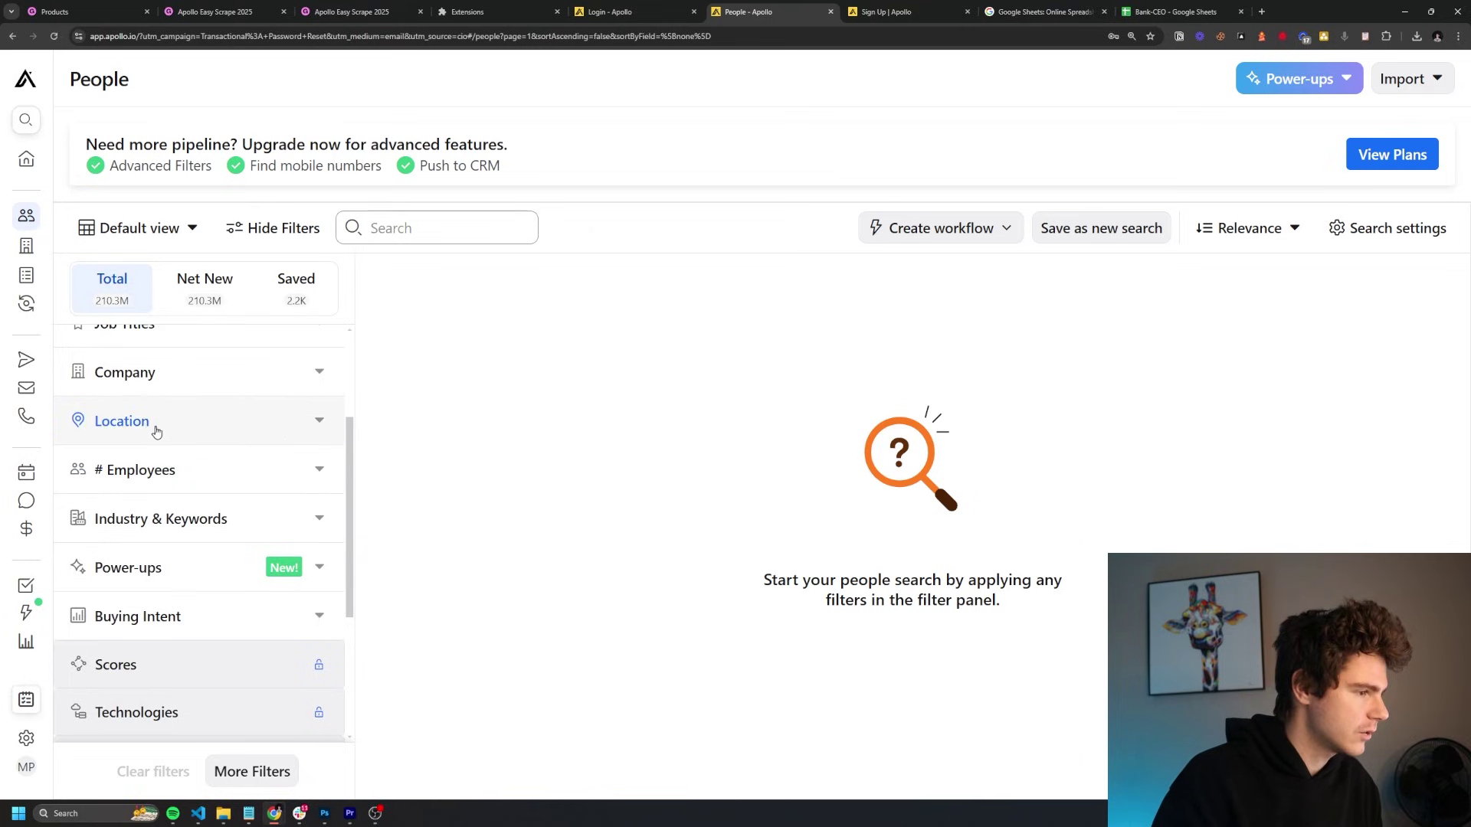
{"action": "scroll", "coordinate": [146, 426], "scroll_direction": "up", "scroll_amount": 2}
{"action": "left_click", "coordinate": [137, 580]}
{"action": "left_click", "coordinate": [128, 628]}
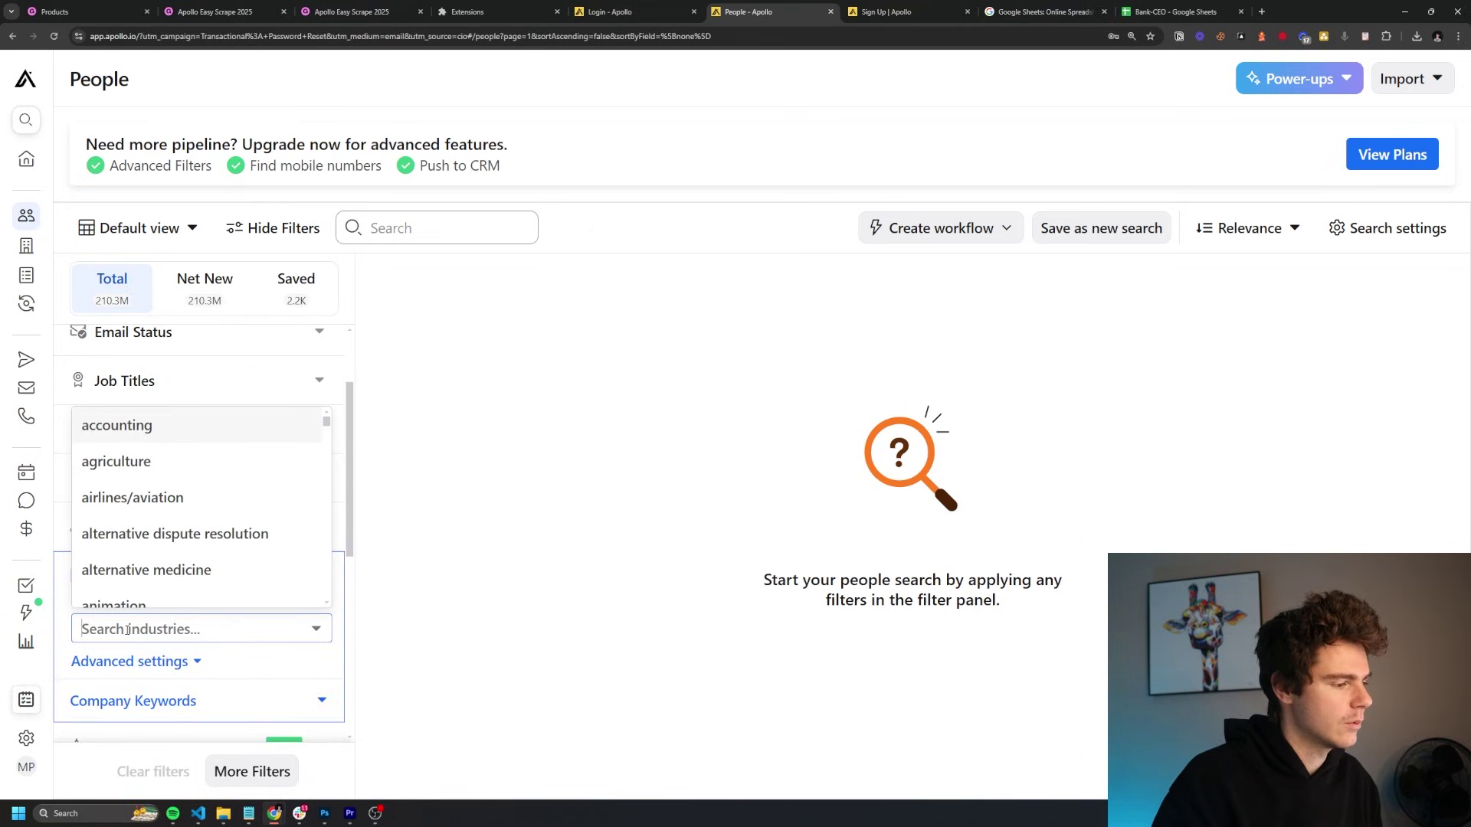
{"action": "type", "text": "marketing"}
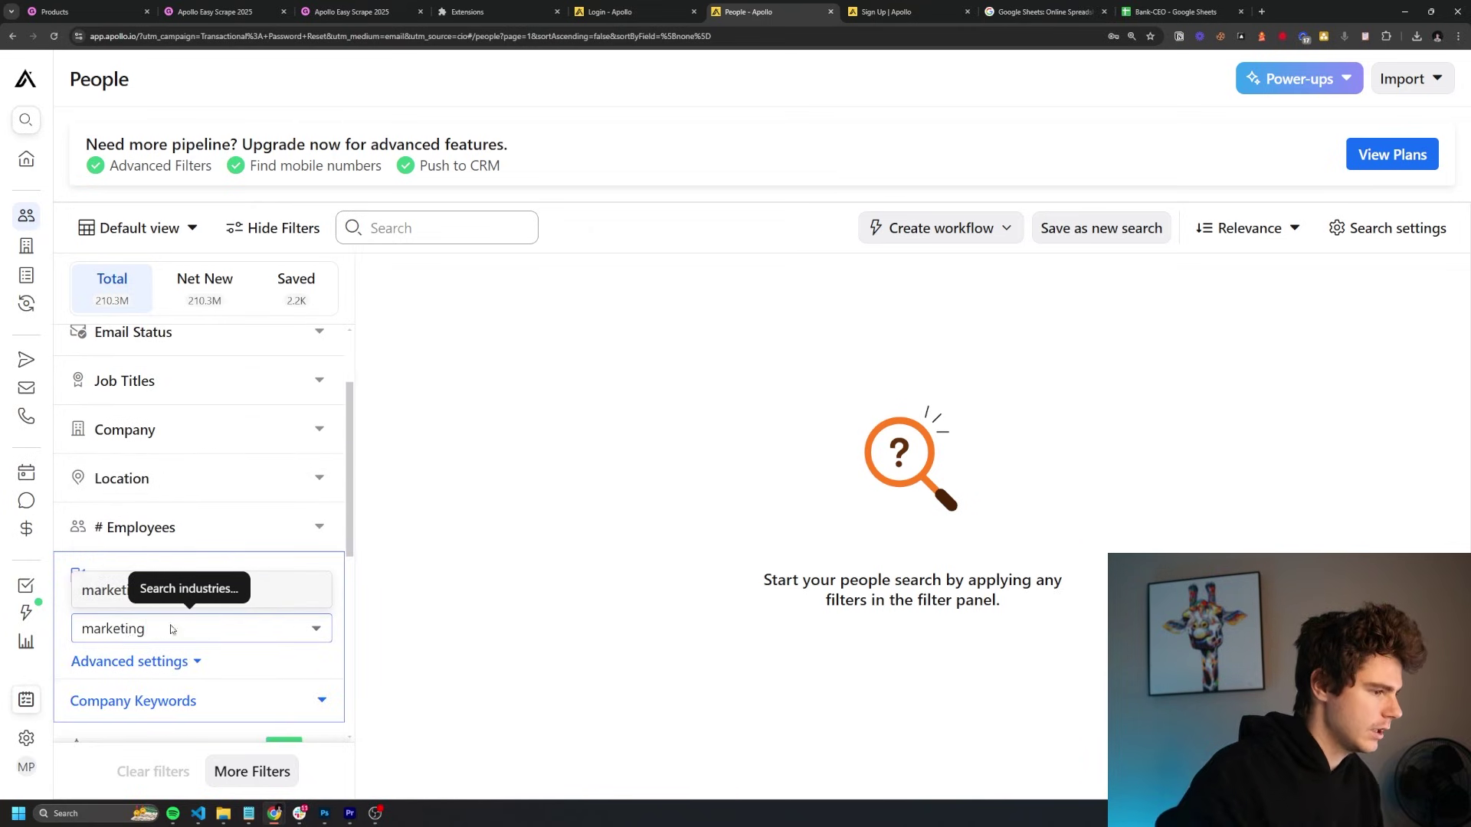
{"action": "left_click", "coordinate": [135, 597]}
{"action": "scroll", "coordinate": [150, 559], "scroll_direction": "down", "scroll_amount": 2}
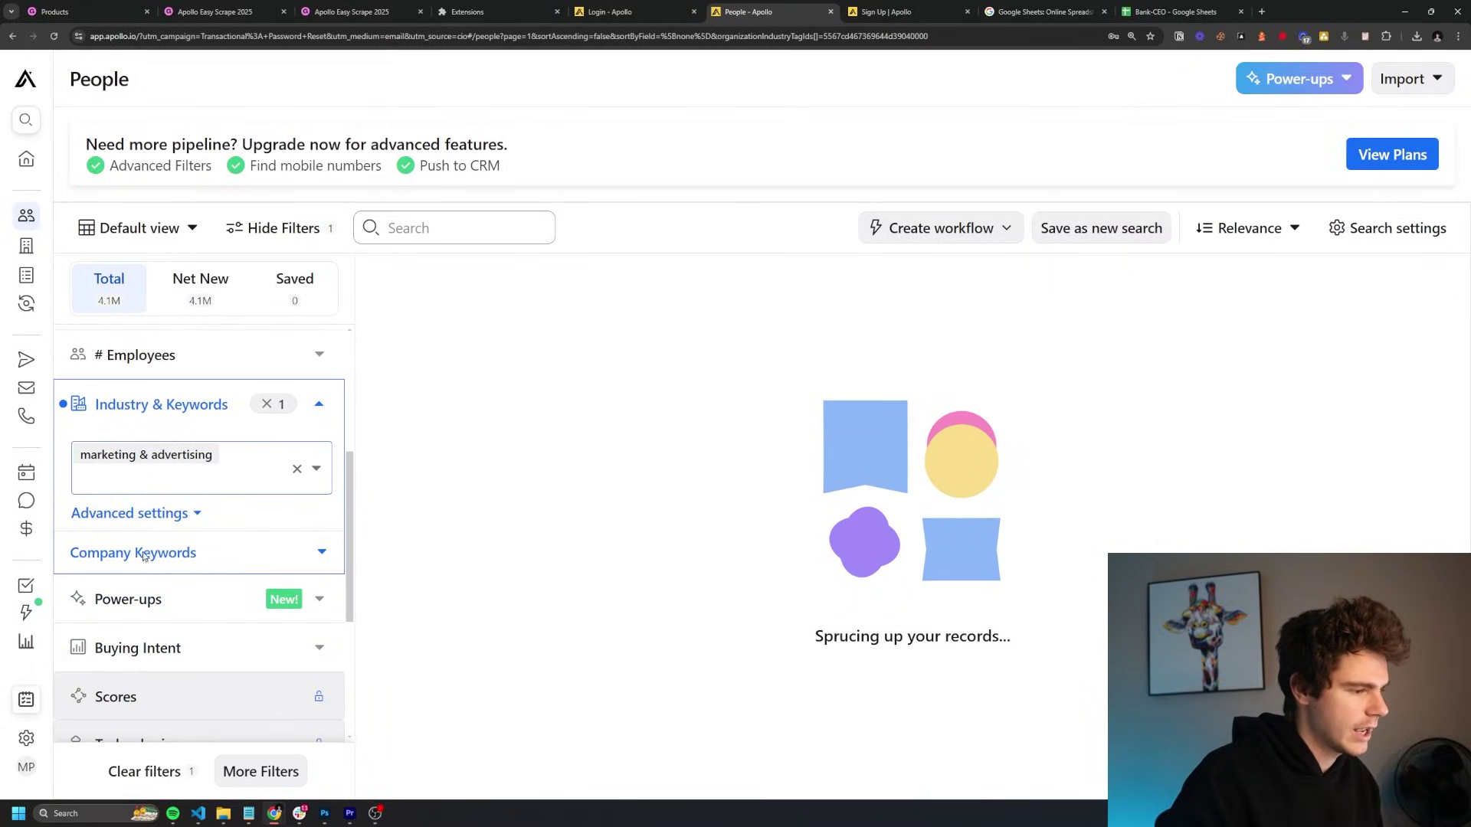
{"action": "key", "text": "ctrl+minus"}
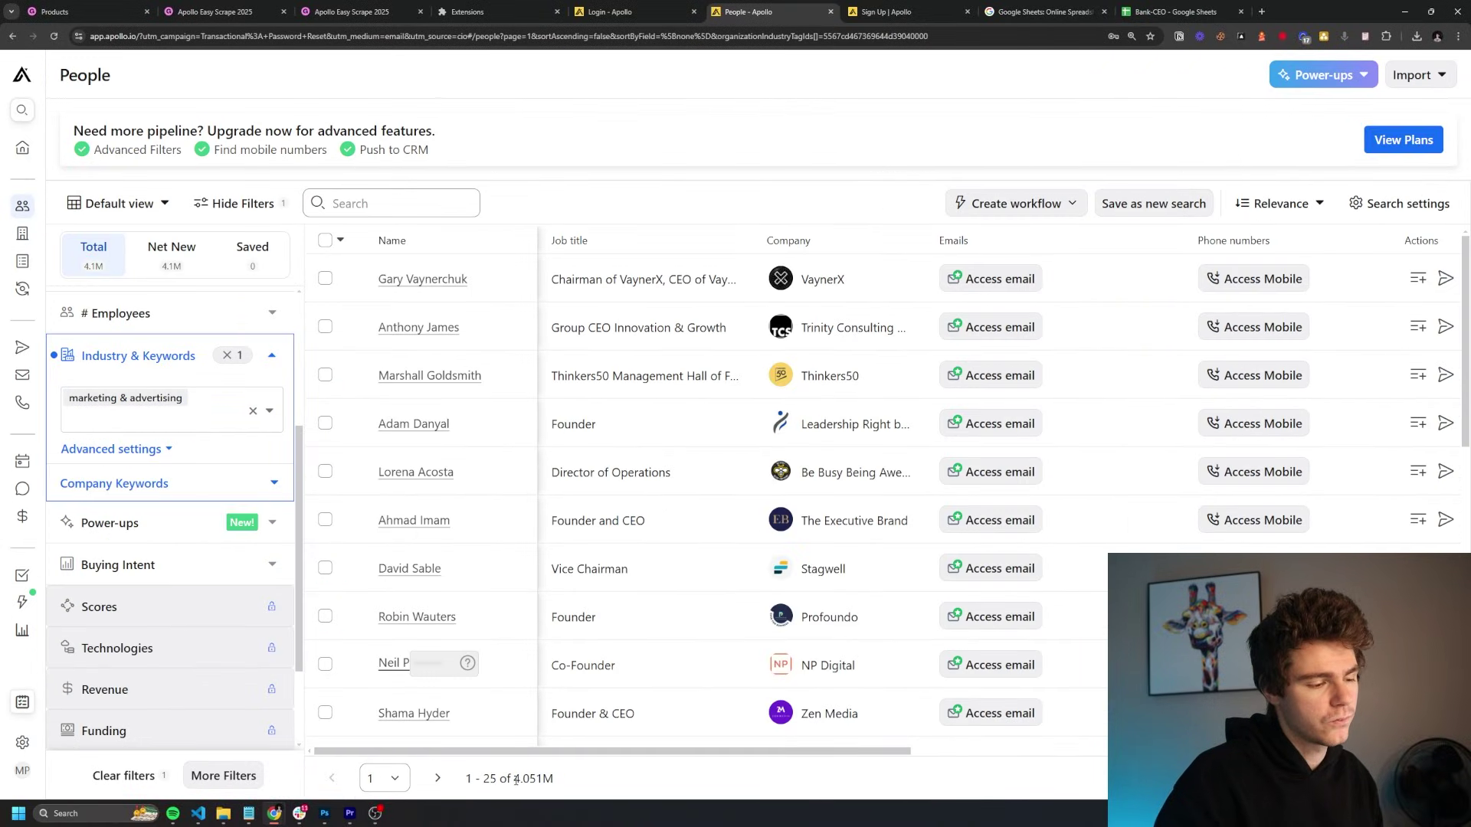
{"action": "left_click_drag", "start_coordinate": [515, 780], "coordinate": [578, 782]}
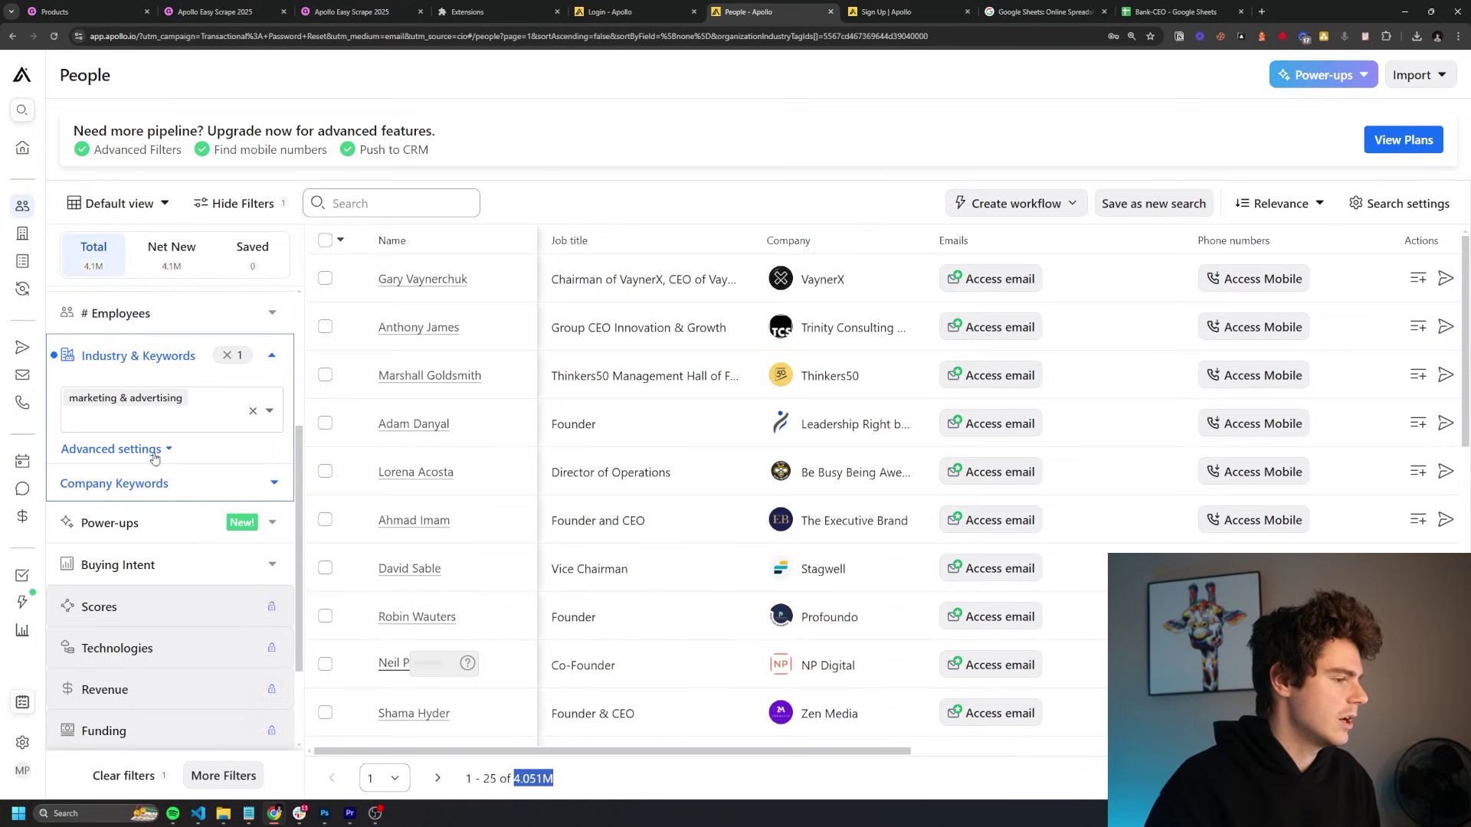
Limit the search to companies with 1-10 employees.
{"action": "scroll", "coordinate": [216, 441], "scroll_direction": "up", "scroll_amount": 3}
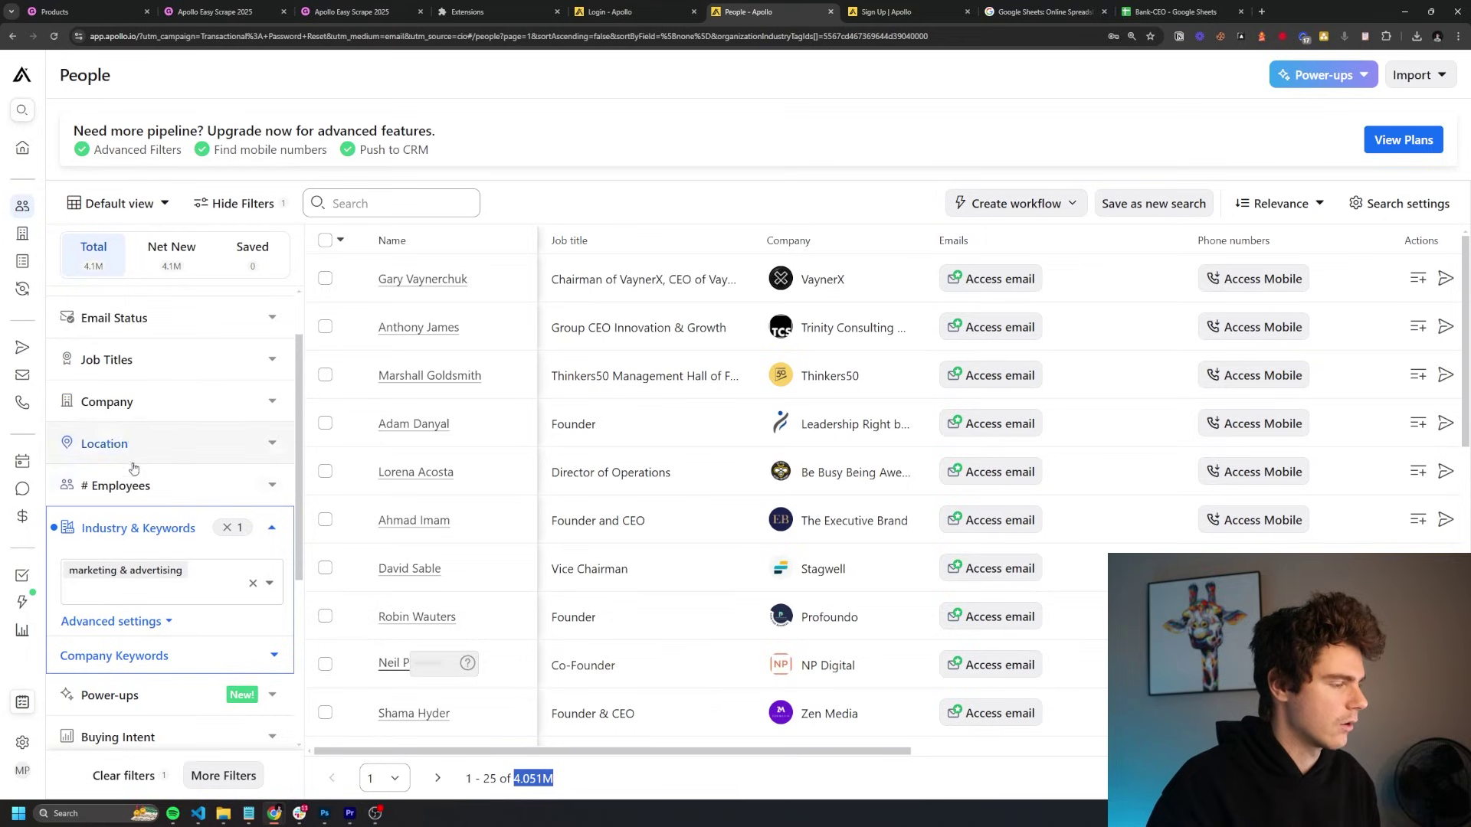
{"action": "scroll", "coordinate": [135, 498], "scroll_direction": "up", "scroll_amount": 1}
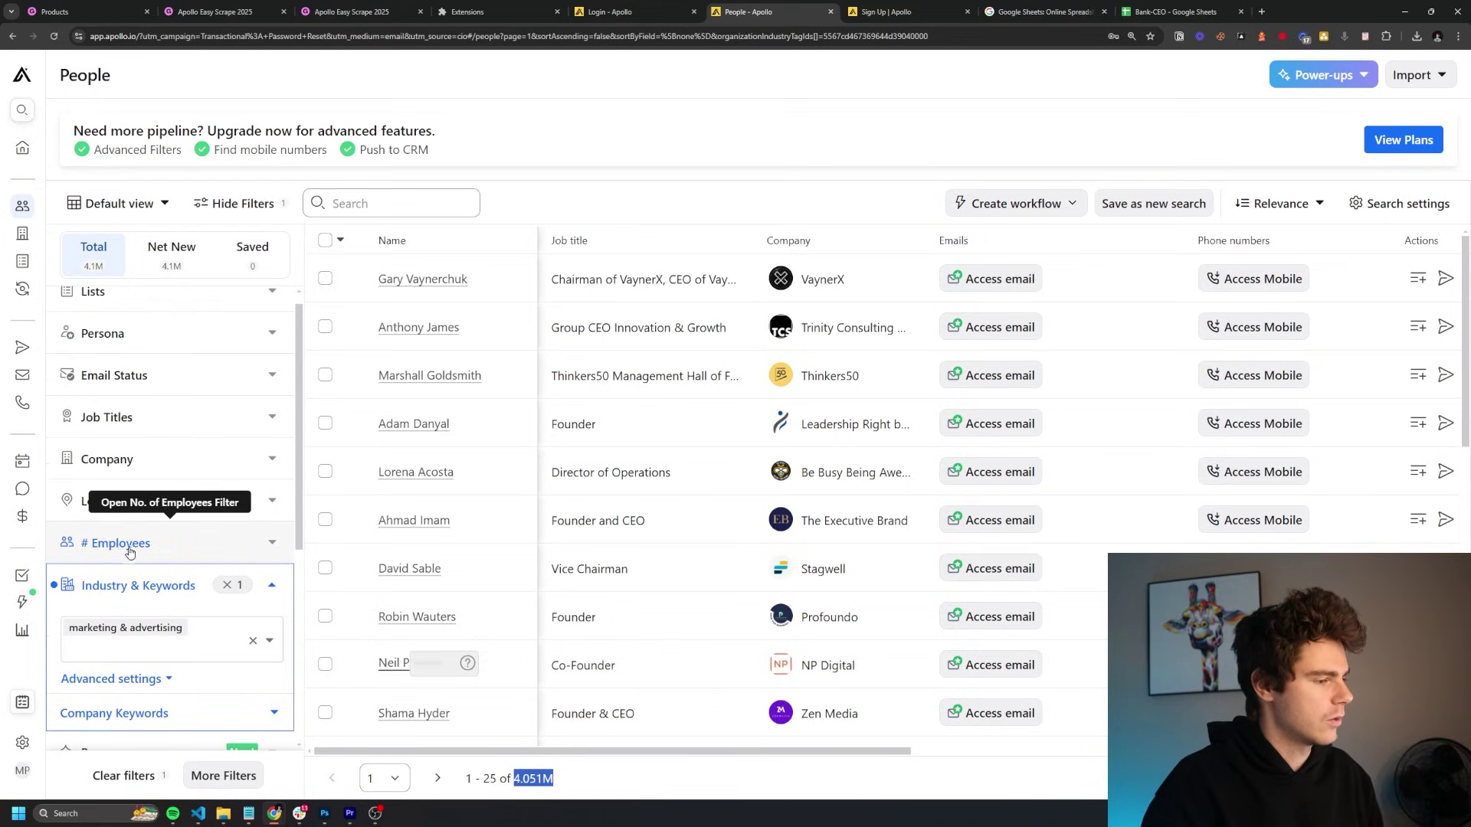
{"action": "left_click", "coordinate": [154, 550]}
{"action": "scroll", "coordinate": [135, 586], "scroll_direction": "down", "scroll_amount": 3}
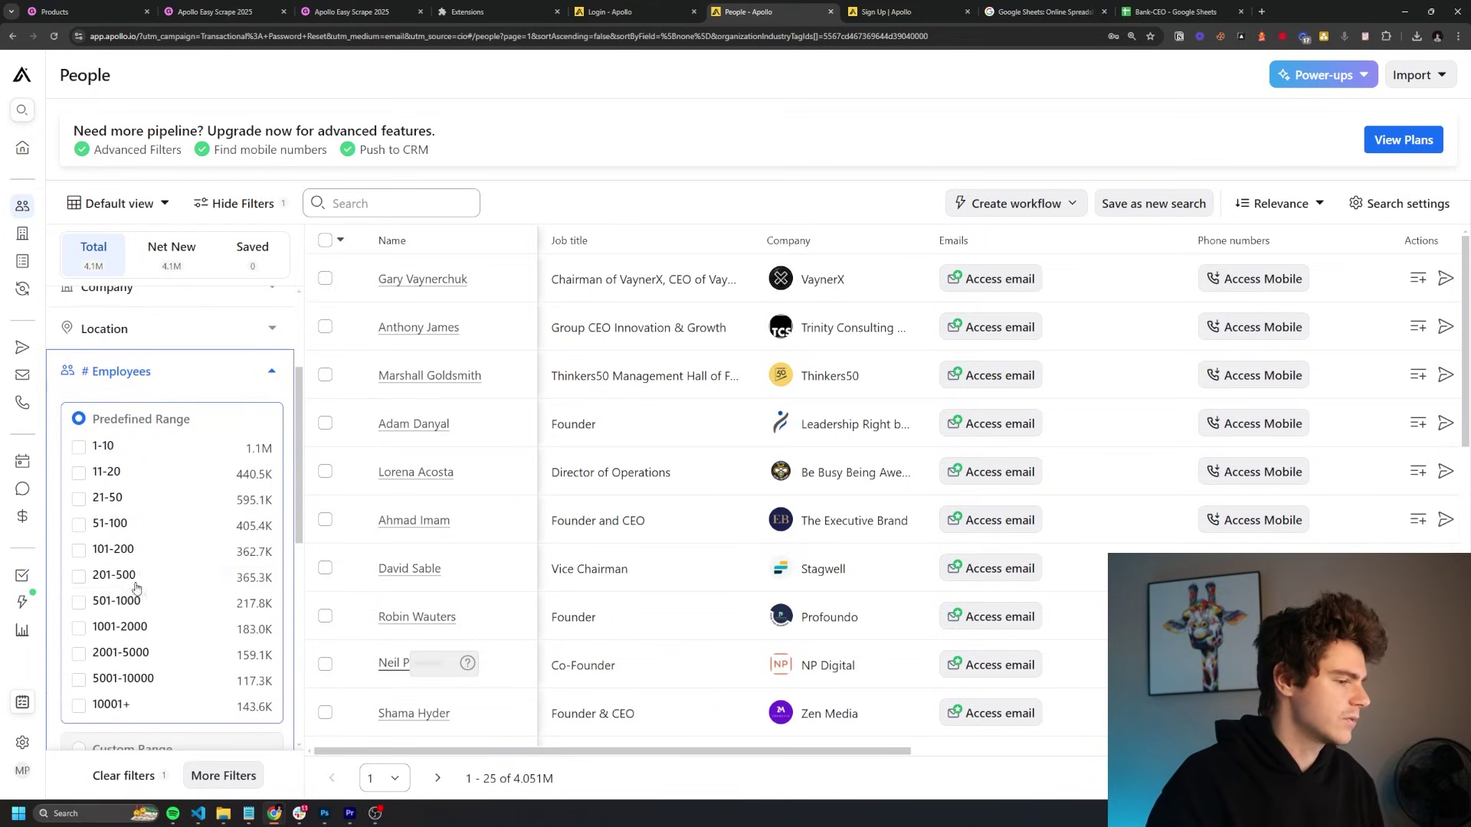
{"action": "left_click", "coordinate": [108, 452]}
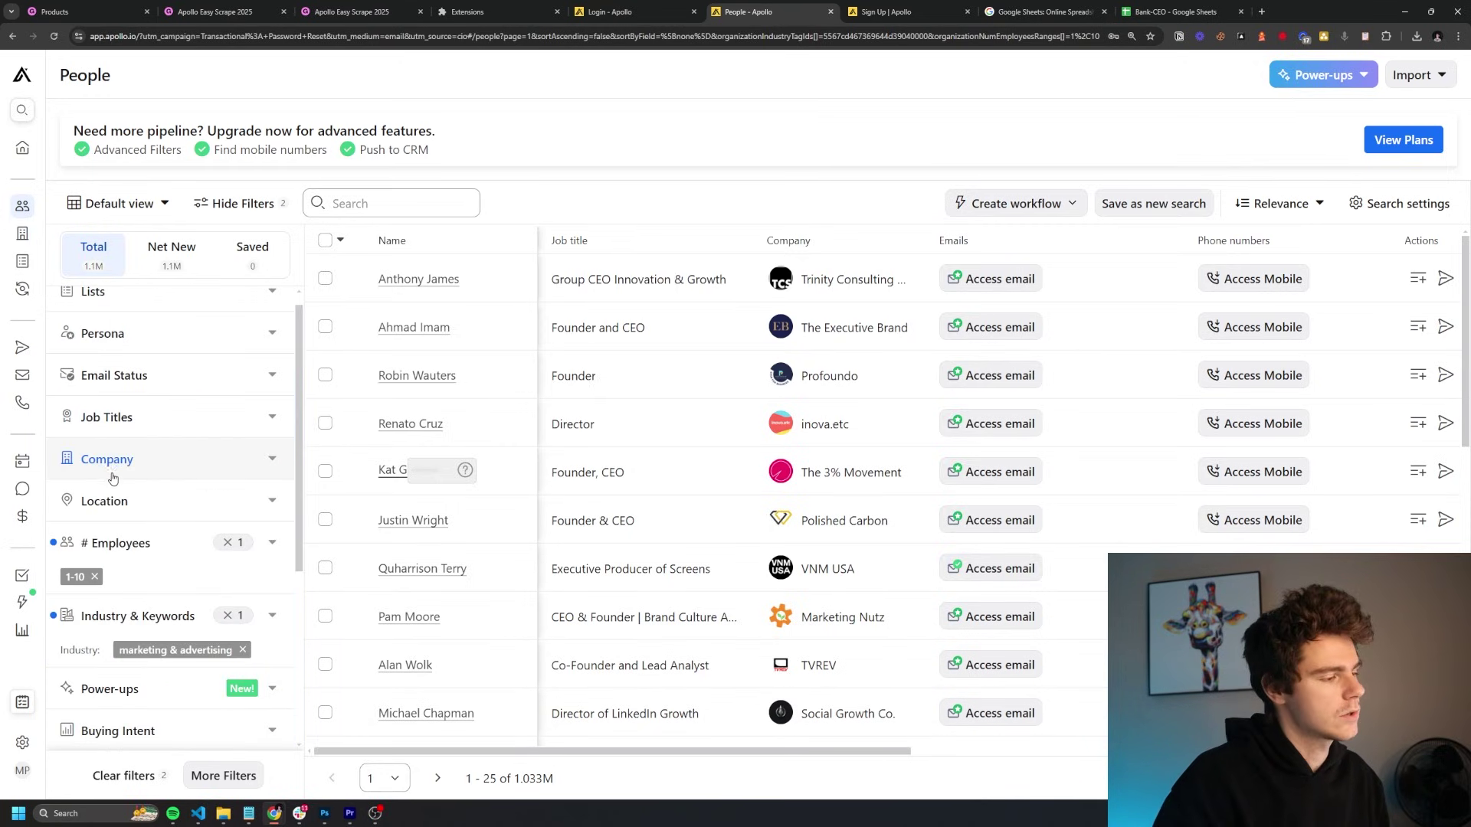
Add 'owner' as the required job title, narrowing results to 55,243 people.
{"action": "left_click", "coordinate": [132, 419]}
{"action": "left_click", "coordinate": [143, 494]}
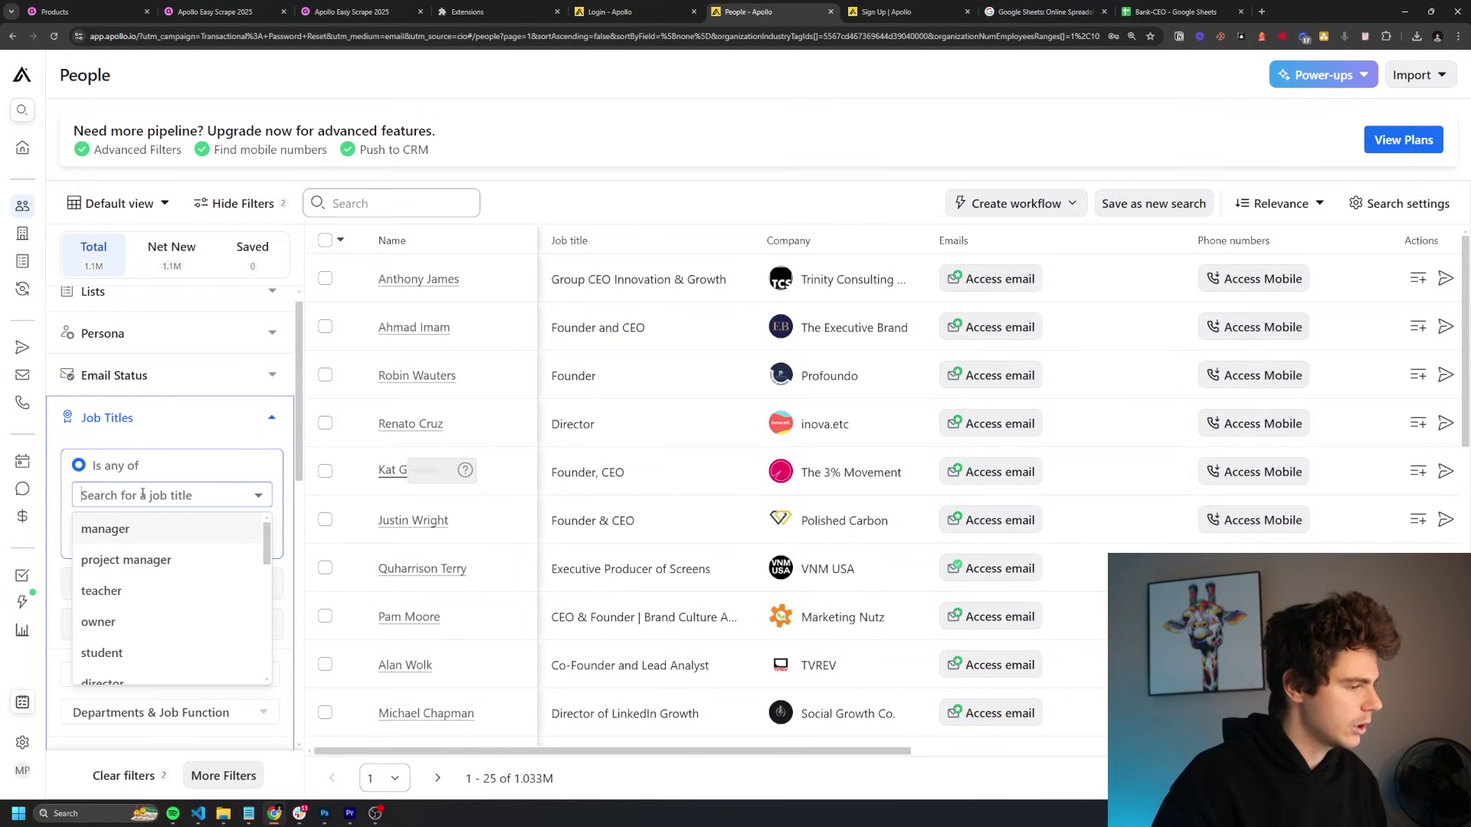
{"action": "type", "text": "owner"}
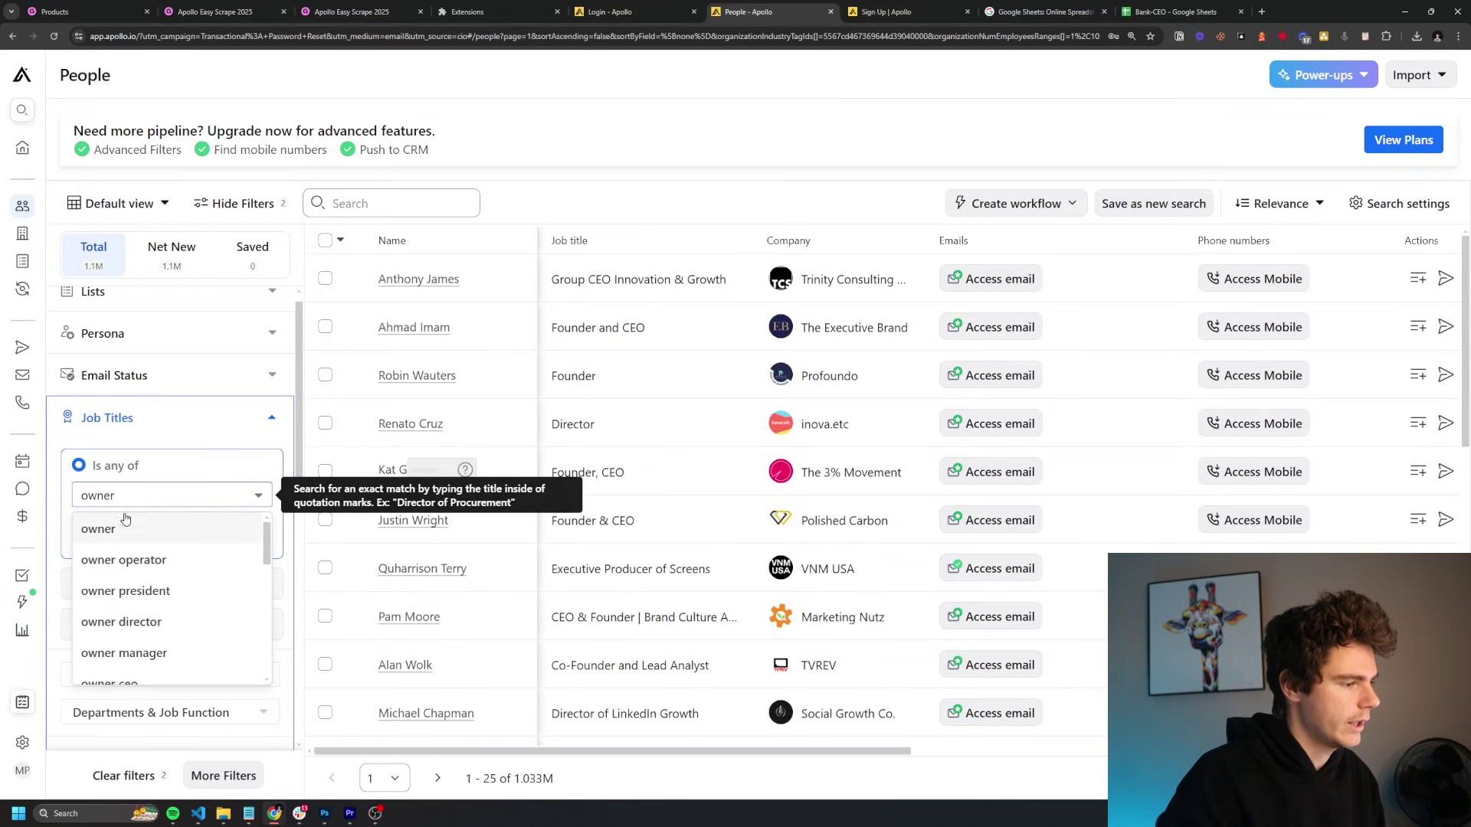
{"action": "left_click", "coordinate": [120, 527]}
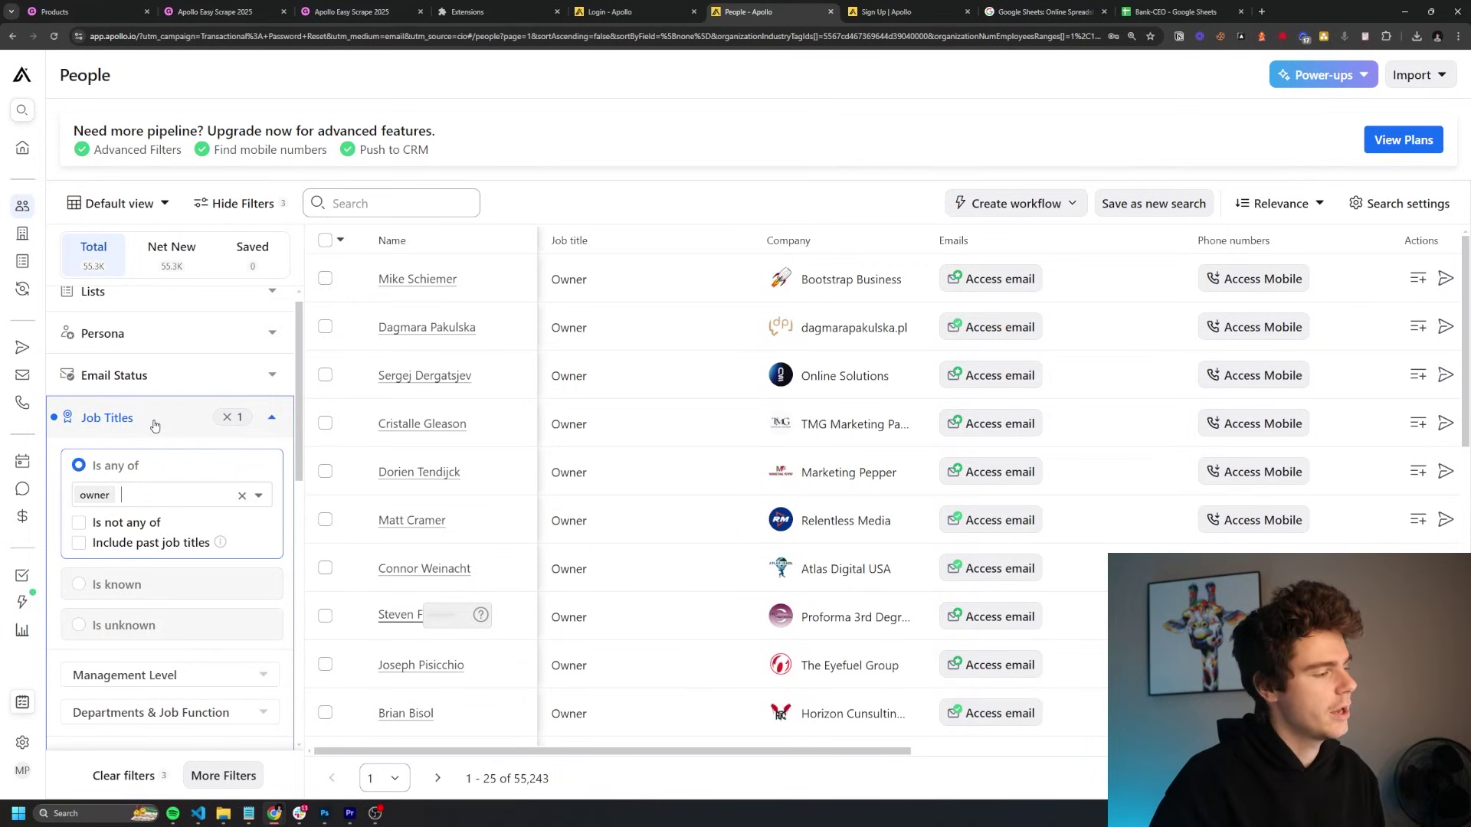
{"action": "left_click", "coordinate": [119, 418]}
{"action": "scroll", "coordinate": [153, 555], "scroll_direction": "up", "scroll_amount": 1}
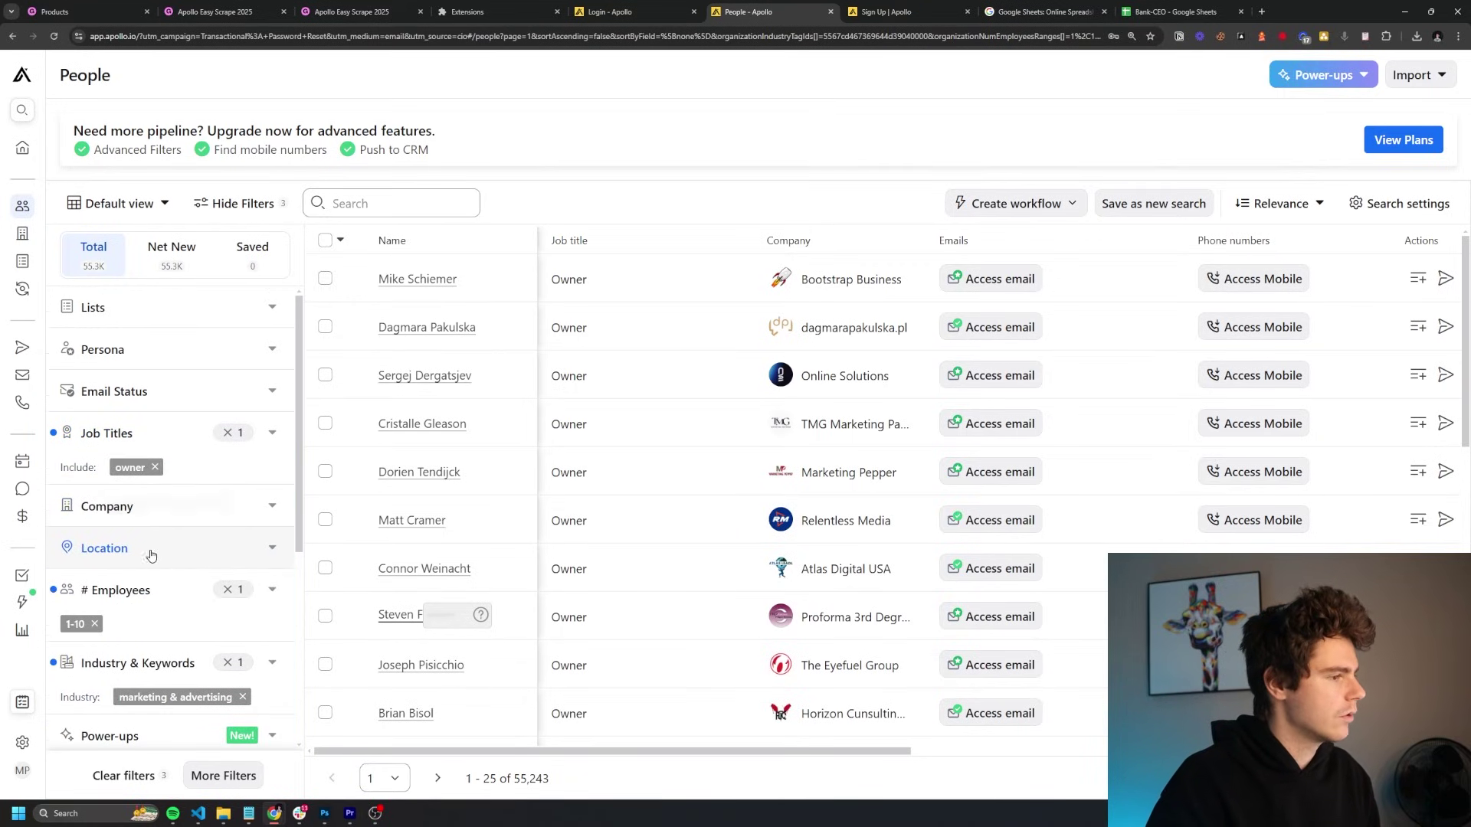
{"action": "scroll", "coordinate": [124, 570], "scroll_direction": "down", "scroll_amount": 2}
{"action": "scroll", "coordinate": [131, 605], "scroll_direction": "up", "scroll_amount": 2}
Restrict contact location to Florida.
{"action": "left_click", "coordinate": [126, 548]}
{"action": "scroll", "coordinate": [126, 666], "scroll_direction": "down", "scroll_amount": 2}
{"action": "left_click", "coordinate": [147, 618]}
{"action": "type", "text": "florida"}
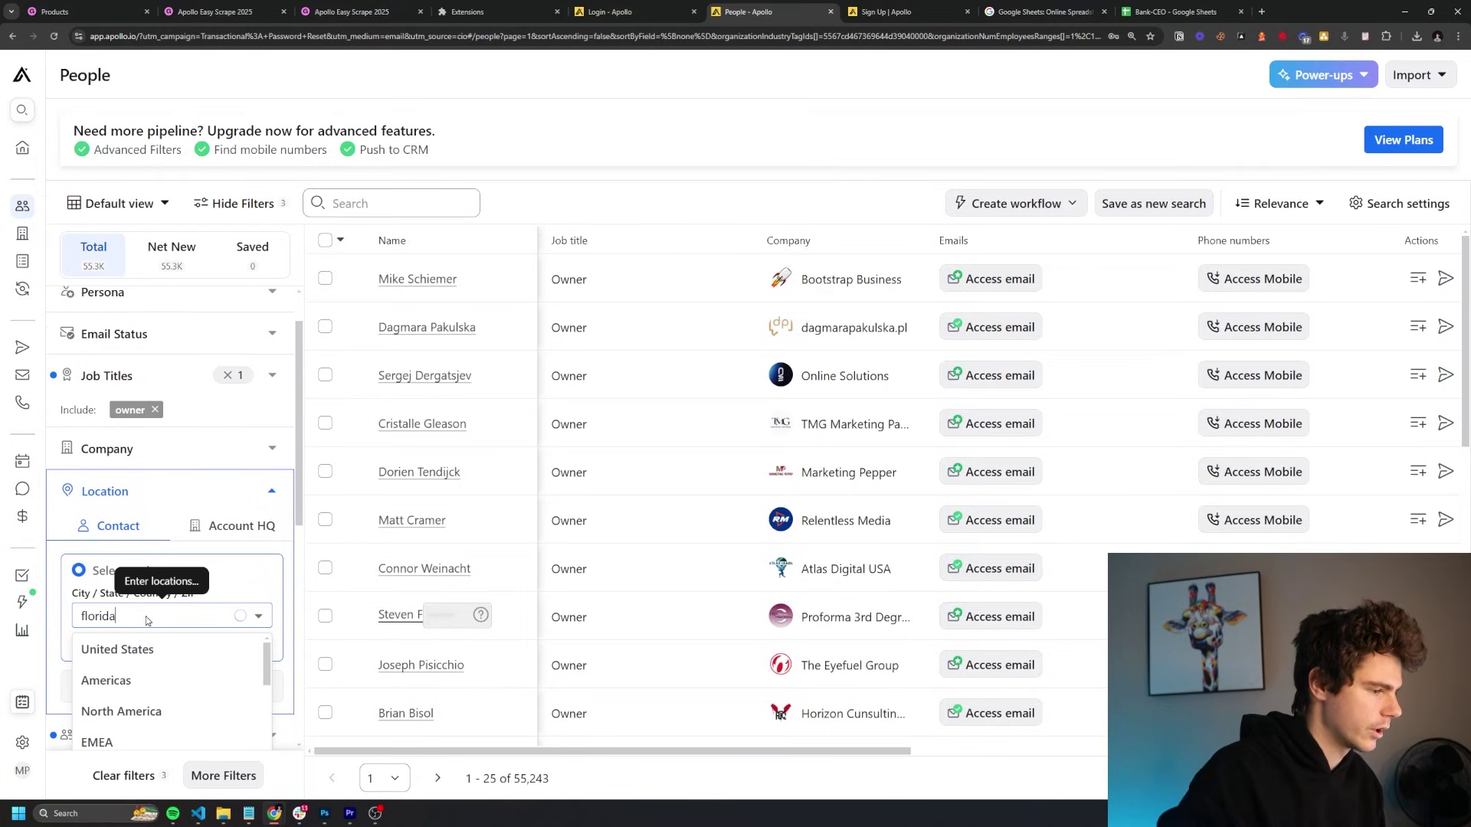
{"action": "left_click", "coordinate": [115, 648]}
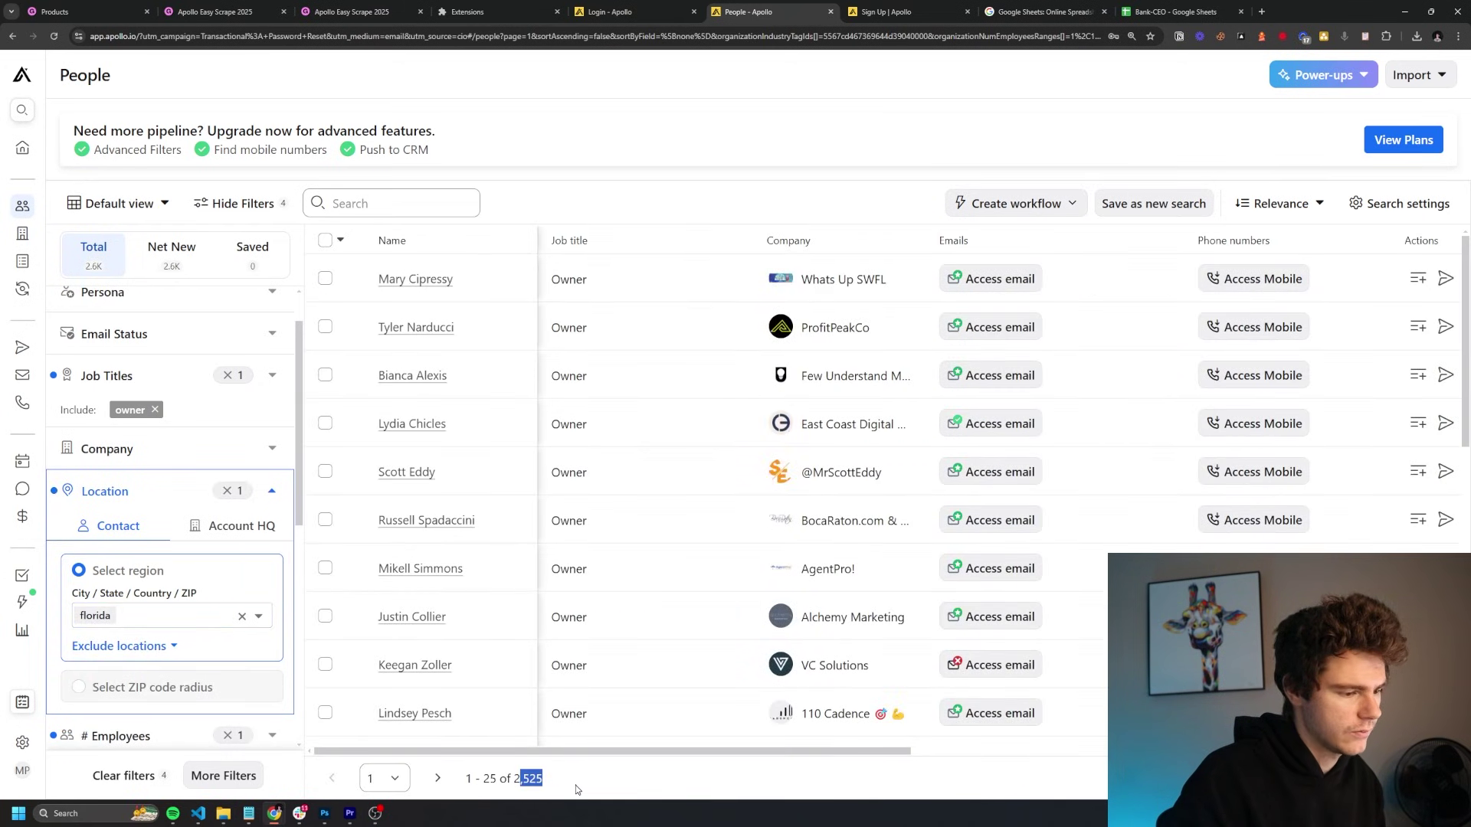
Filter email status to Likely to engage and Verified, leaving 1,089 people.
{"action": "scroll", "coordinate": [155, 510], "scroll_direction": "up", "scroll_amount": 2}
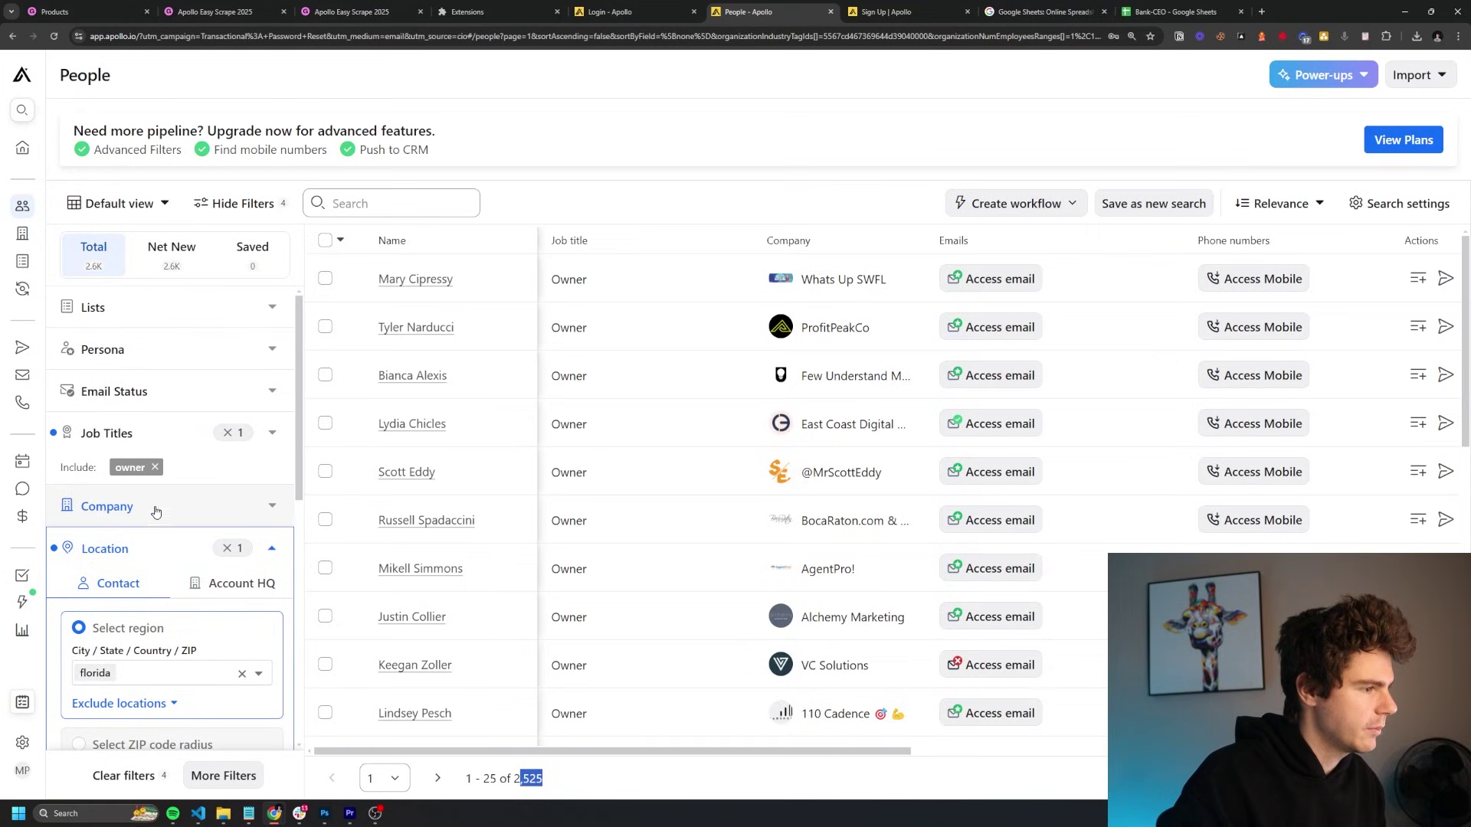
{"action": "left_click", "coordinate": [123, 405]}
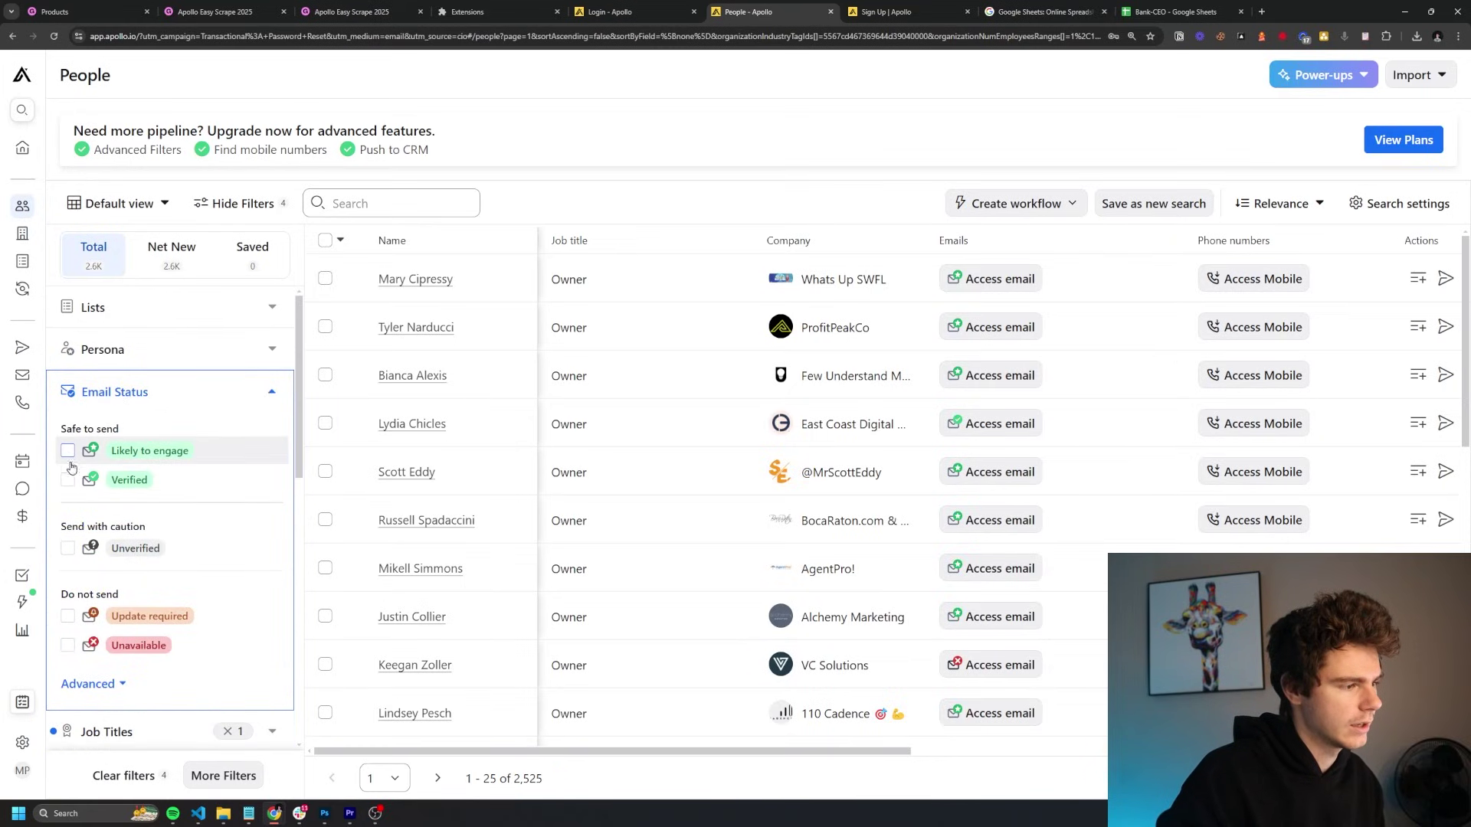
{"action": "left_click", "coordinate": [67, 451]}
{"action": "left_click", "coordinate": [68, 479]}
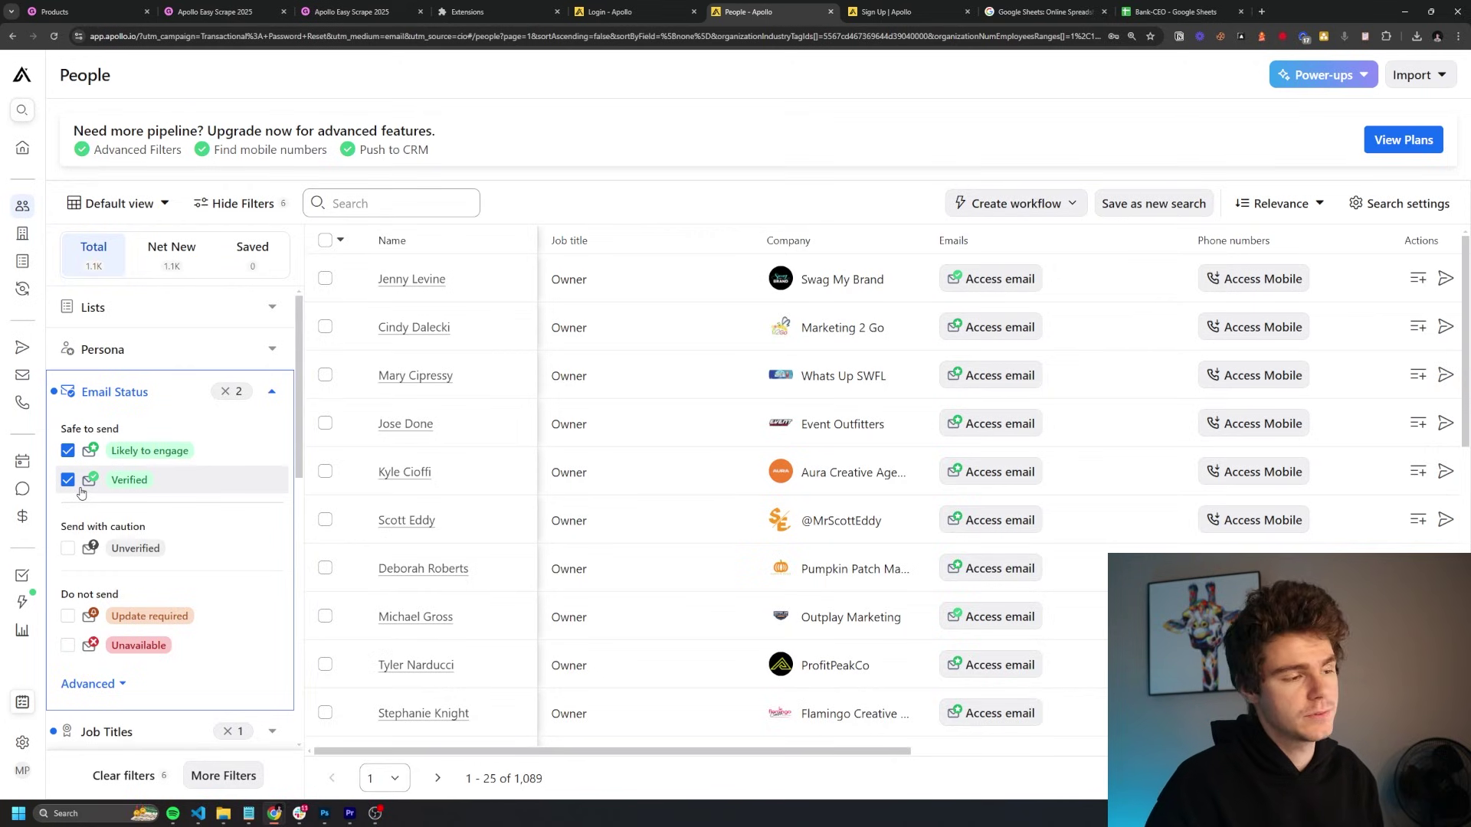
Select the first 25 people in the results.
{"action": "scroll", "coordinate": [642, 536], "scroll_direction": "down", "scroll_amount": 3}
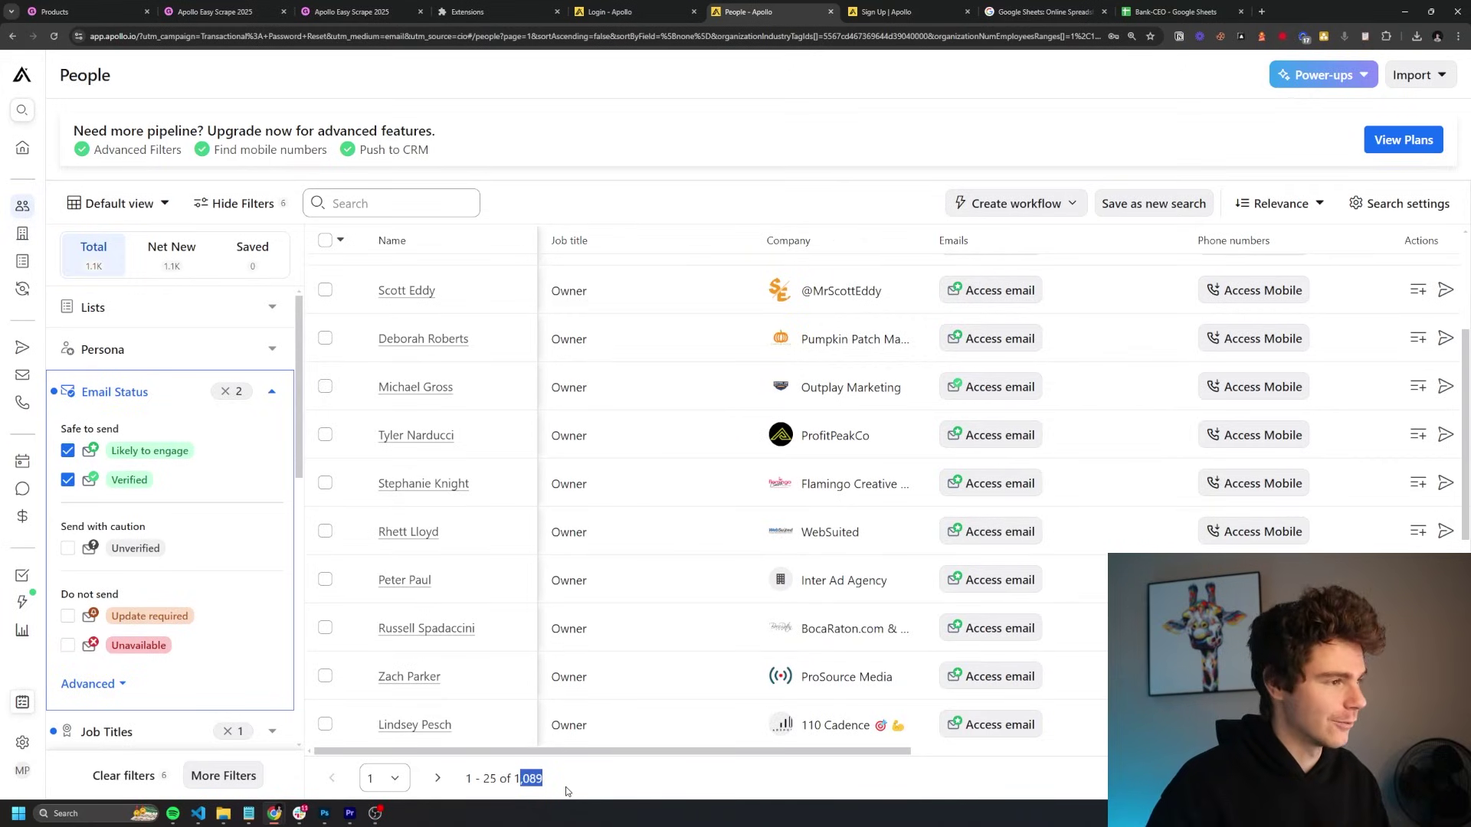
{"action": "left_click", "coordinate": [340, 240]}
{"action": "left_click", "coordinate": [319, 448]}
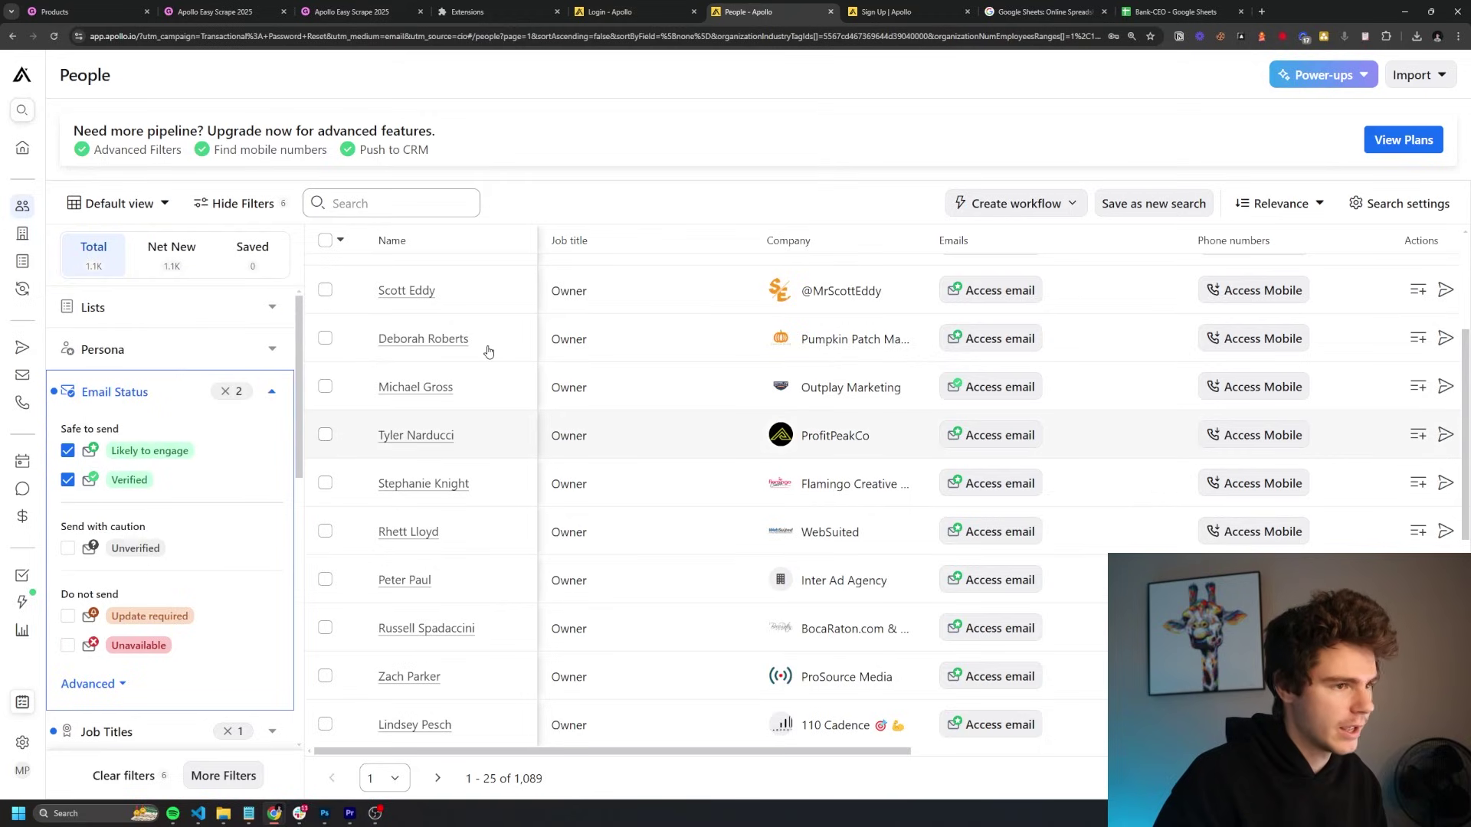
Create the list 'marketing agency florida' and save the 25 selected people to it.
{"action": "left_click", "coordinate": [444, 204]}
{"action": "left_click", "coordinate": [536, 273]}
{"action": "type", "text": "market"}
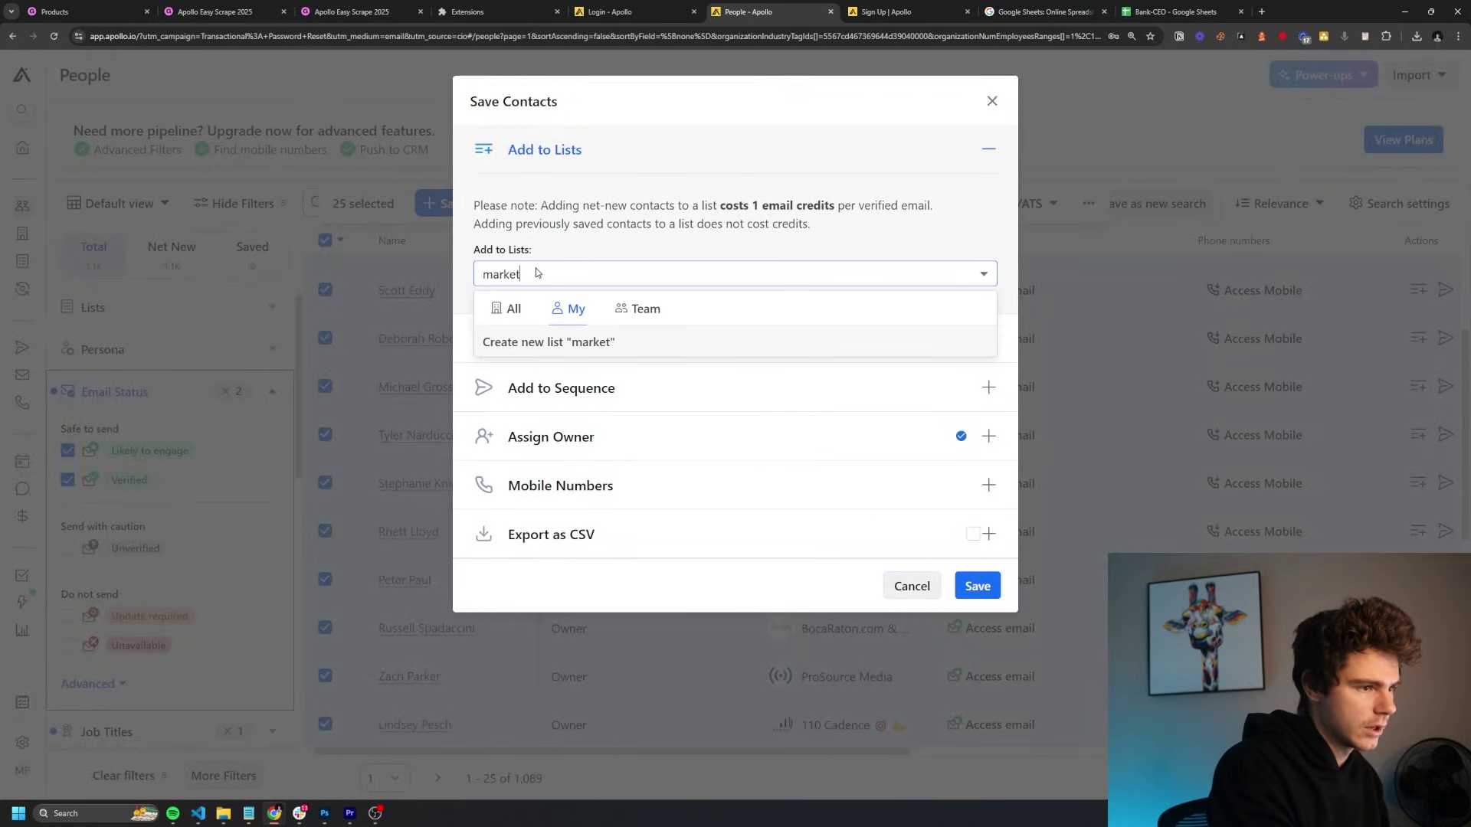
{"action": "type", "text": "ing agency florida"}
{"action": "key", "text": "Return"}
{"action": "left_click", "coordinate": [978, 586]}
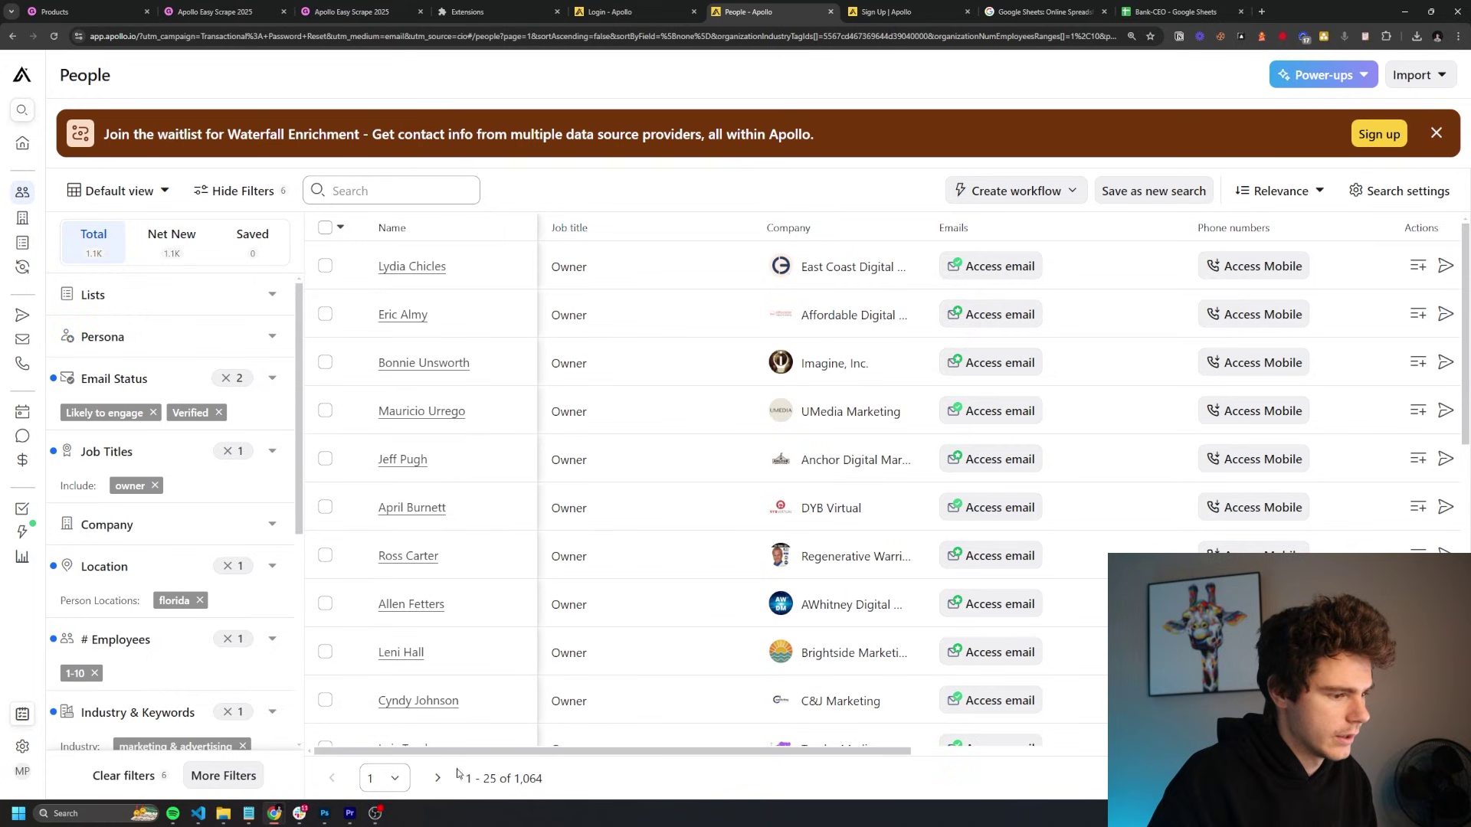
On results page 2, save another 25 people to the marketing agency florida list.
{"action": "left_click", "coordinate": [437, 777]}
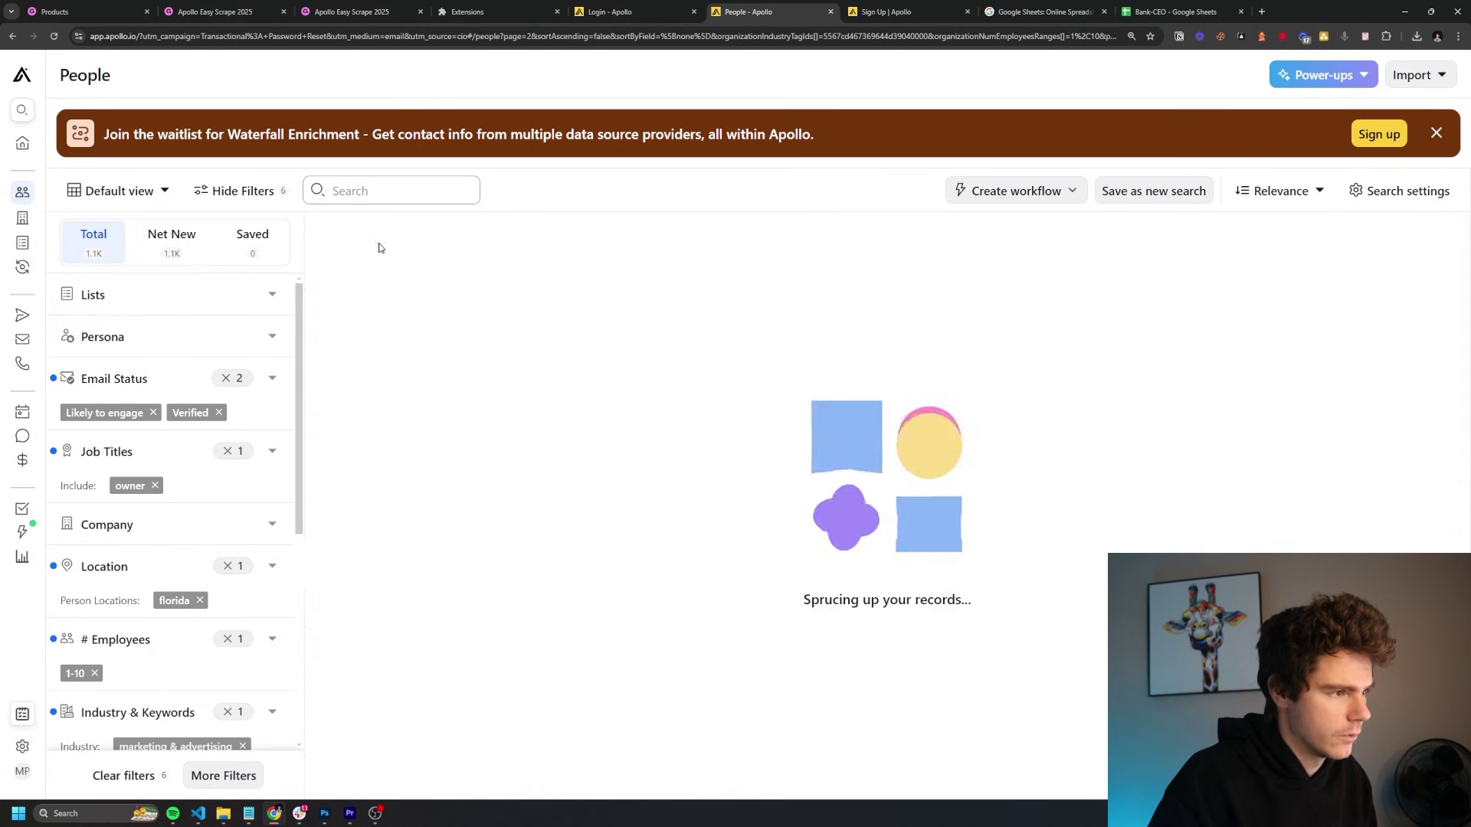
{"action": "left_click", "coordinate": [340, 227]}
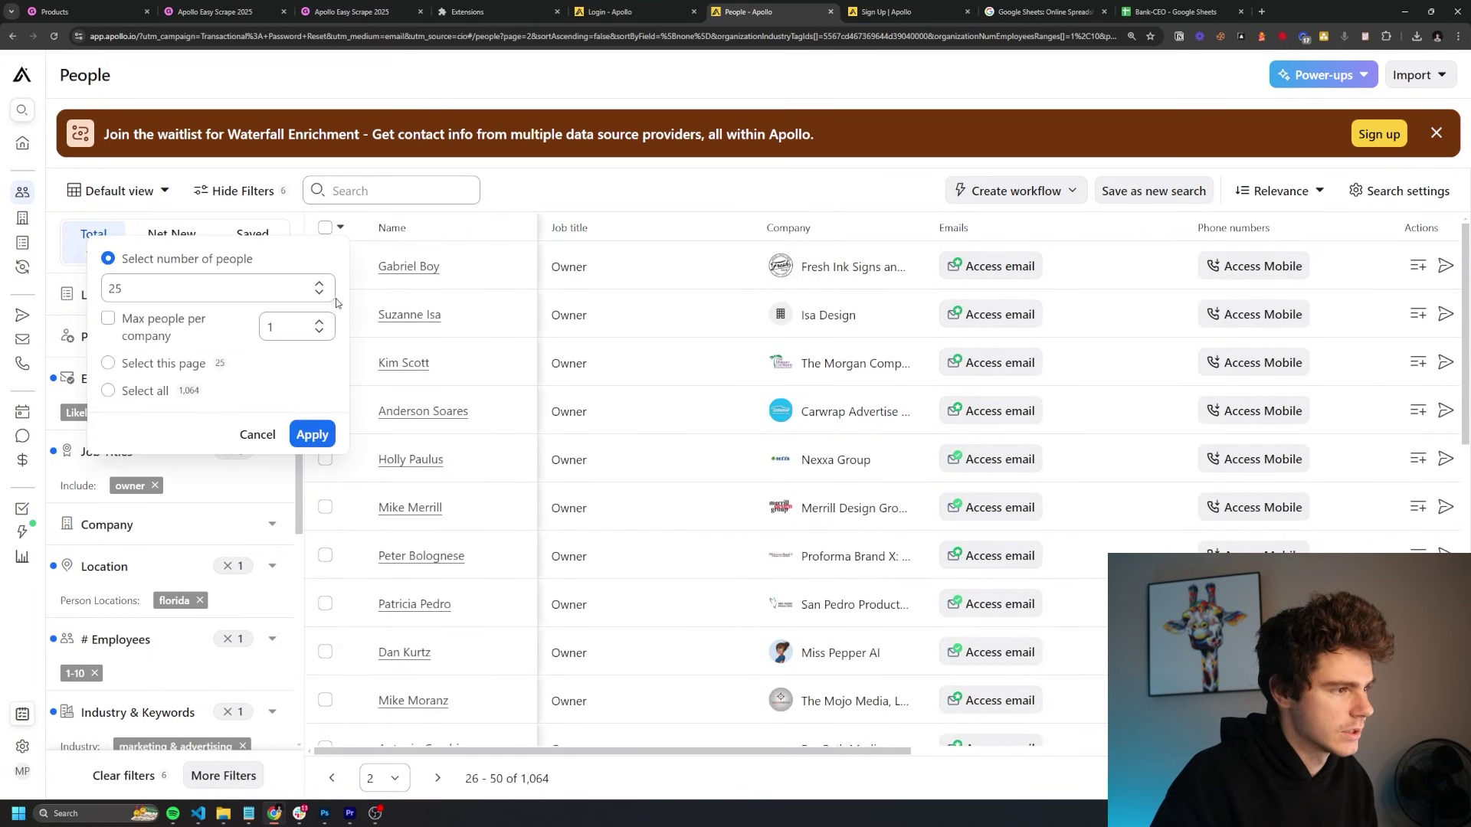
{"action": "left_click", "coordinate": [434, 284]}
{"action": "left_click", "coordinate": [325, 228]}
{"action": "left_click", "coordinate": [441, 191]}
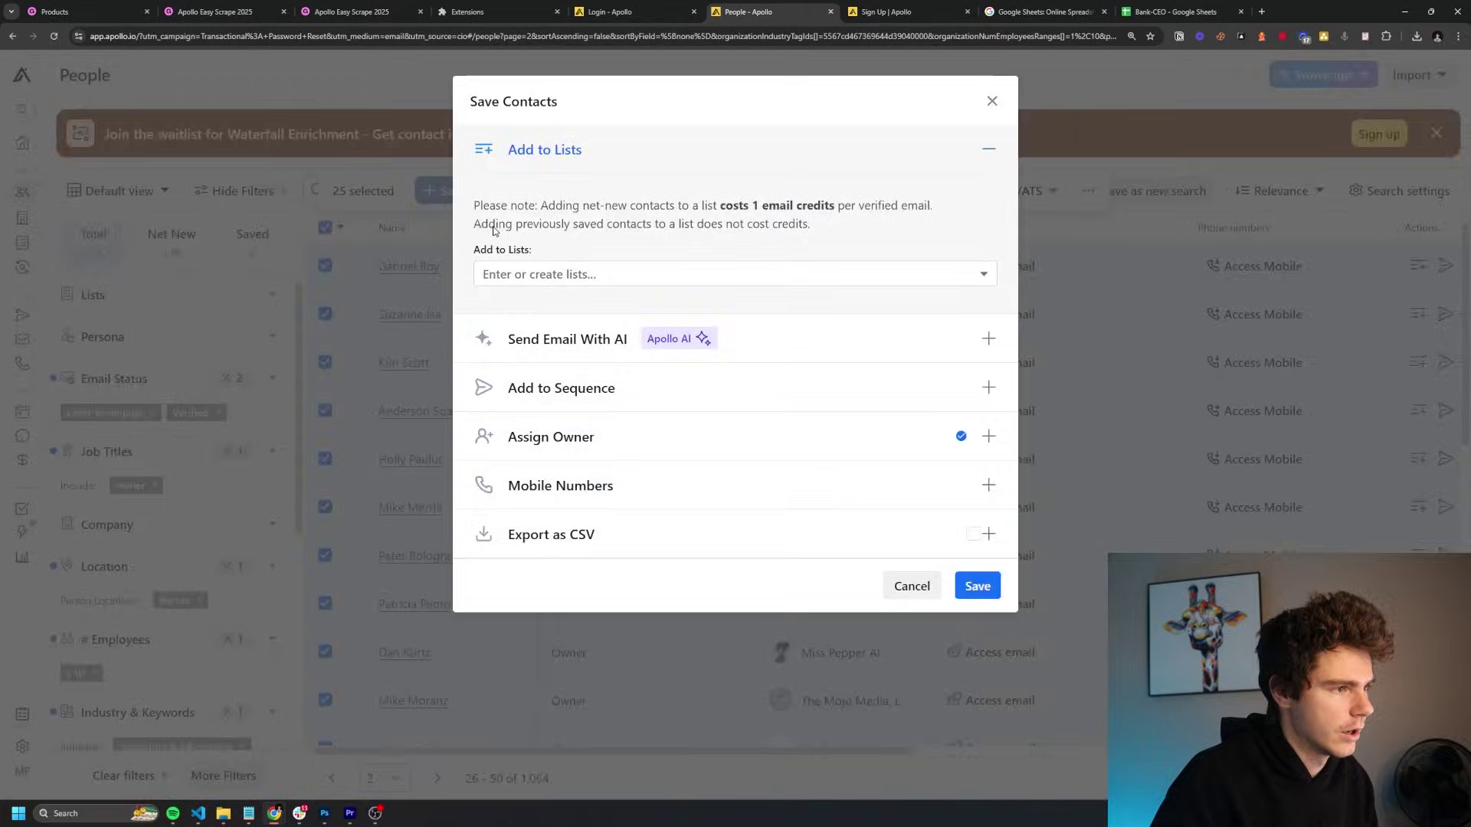
{"action": "left_click", "coordinate": [552, 273]}
{"action": "left_click", "coordinate": [540, 344]}
{"action": "left_click", "coordinate": [967, 586]}
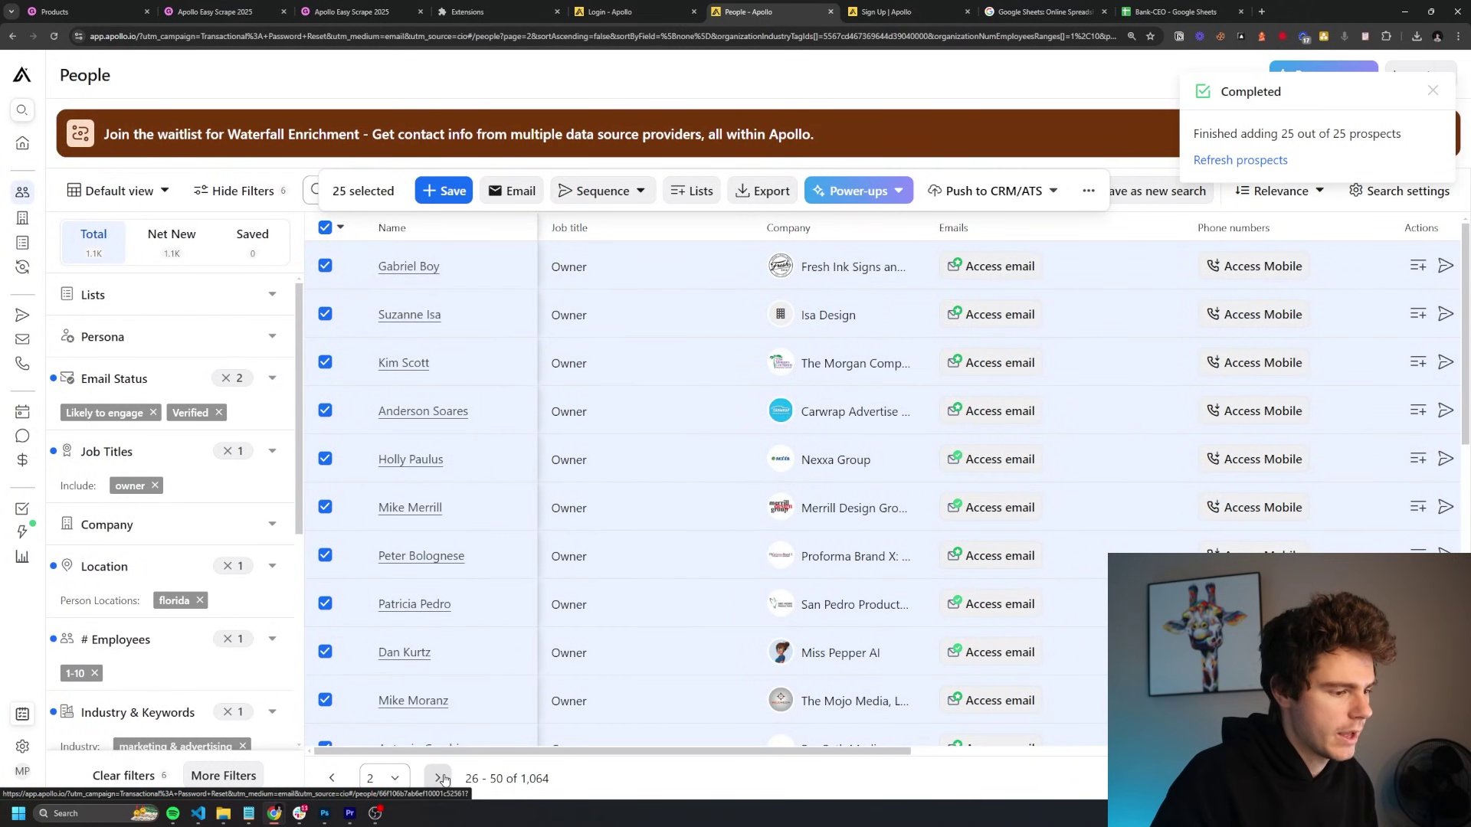
{"action": "left_click", "coordinate": [439, 779]}
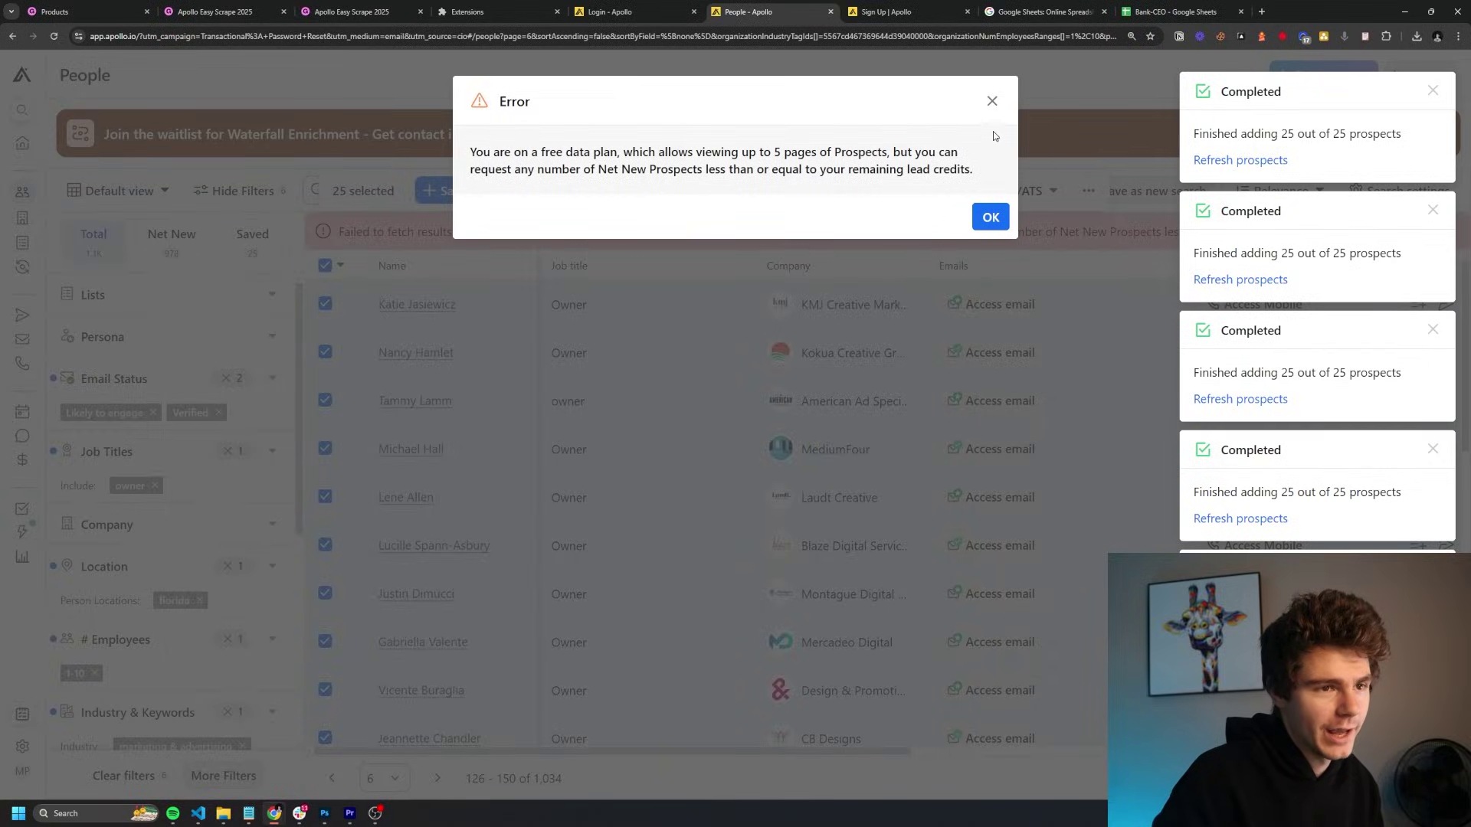
Dismiss the page-limit error, return to page 1 and show only net new people.
{"action": "left_click", "coordinate": [992, 101]}
{"action": "left_click", "coordinate": [395, 771]}
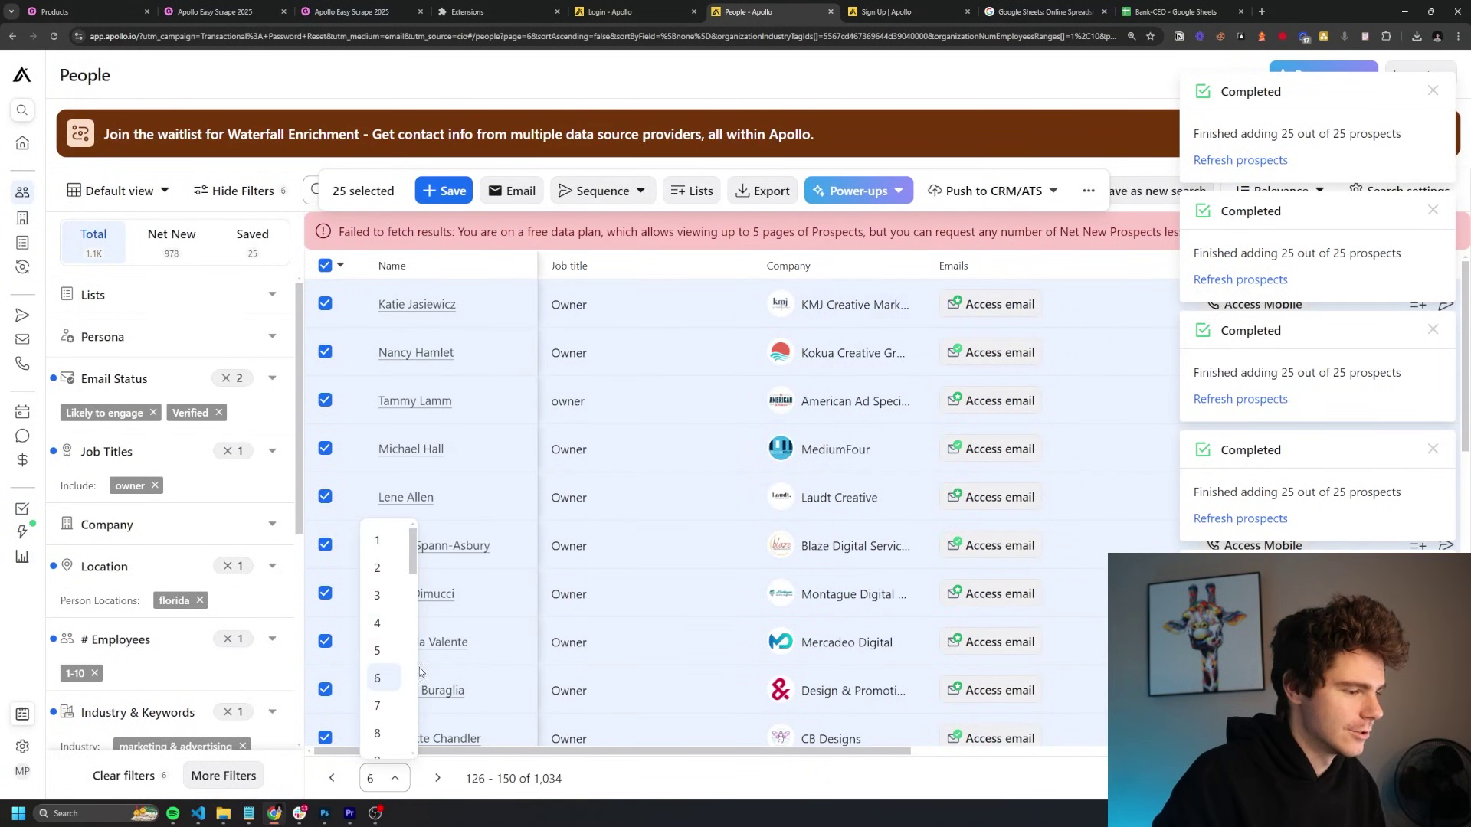
{"action": "left_click", "coordinate": [383, 540]}
{"action": "left_click", "coordinate": [180, 250]}
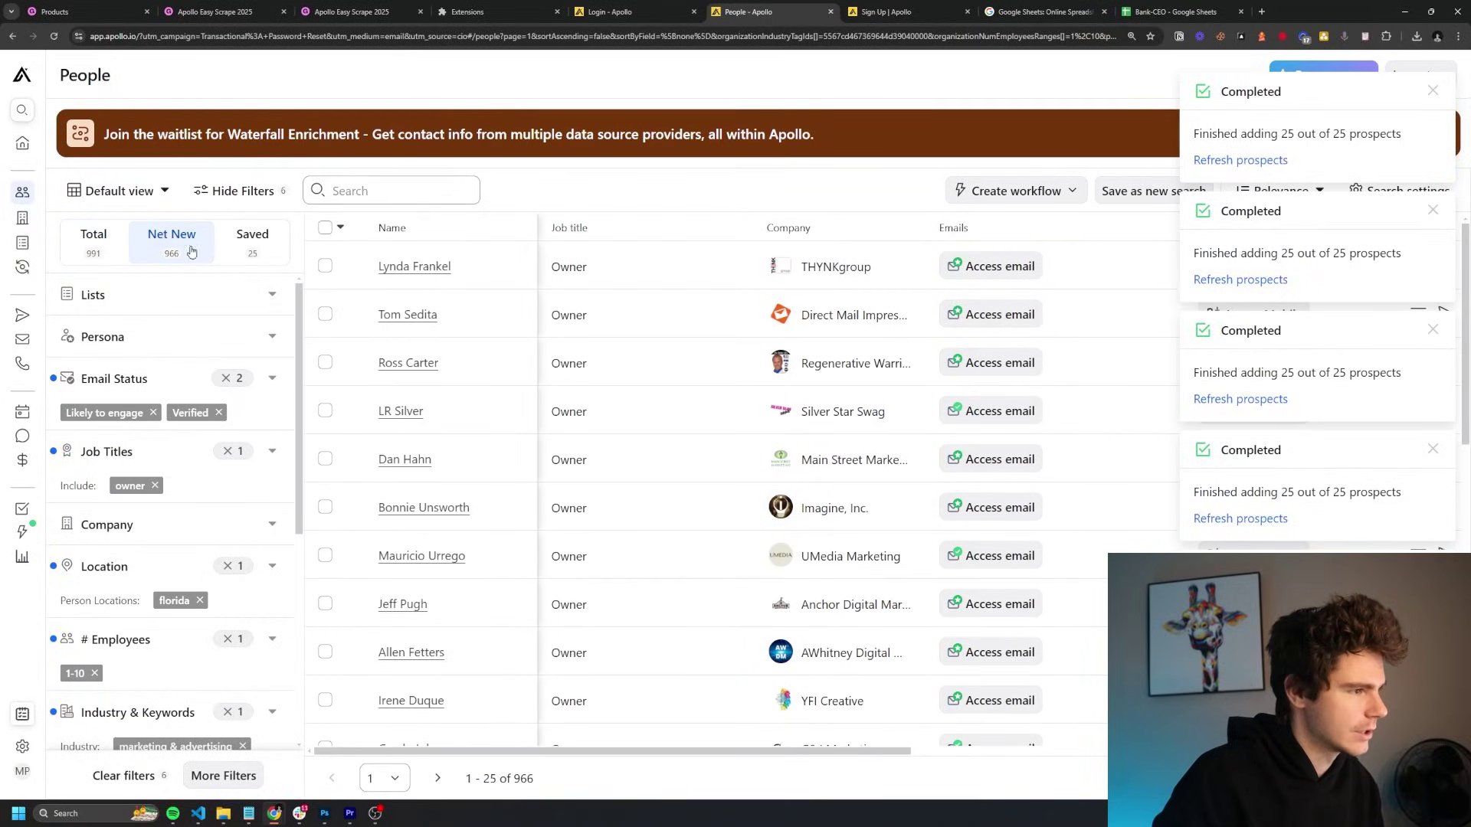
Save two batches of 25 net new people to the marketing agency florida list.
{"action": "left_click", "coordinate": [340, 227]}
{"action": "left_click", "coordinate": [315, 433]}
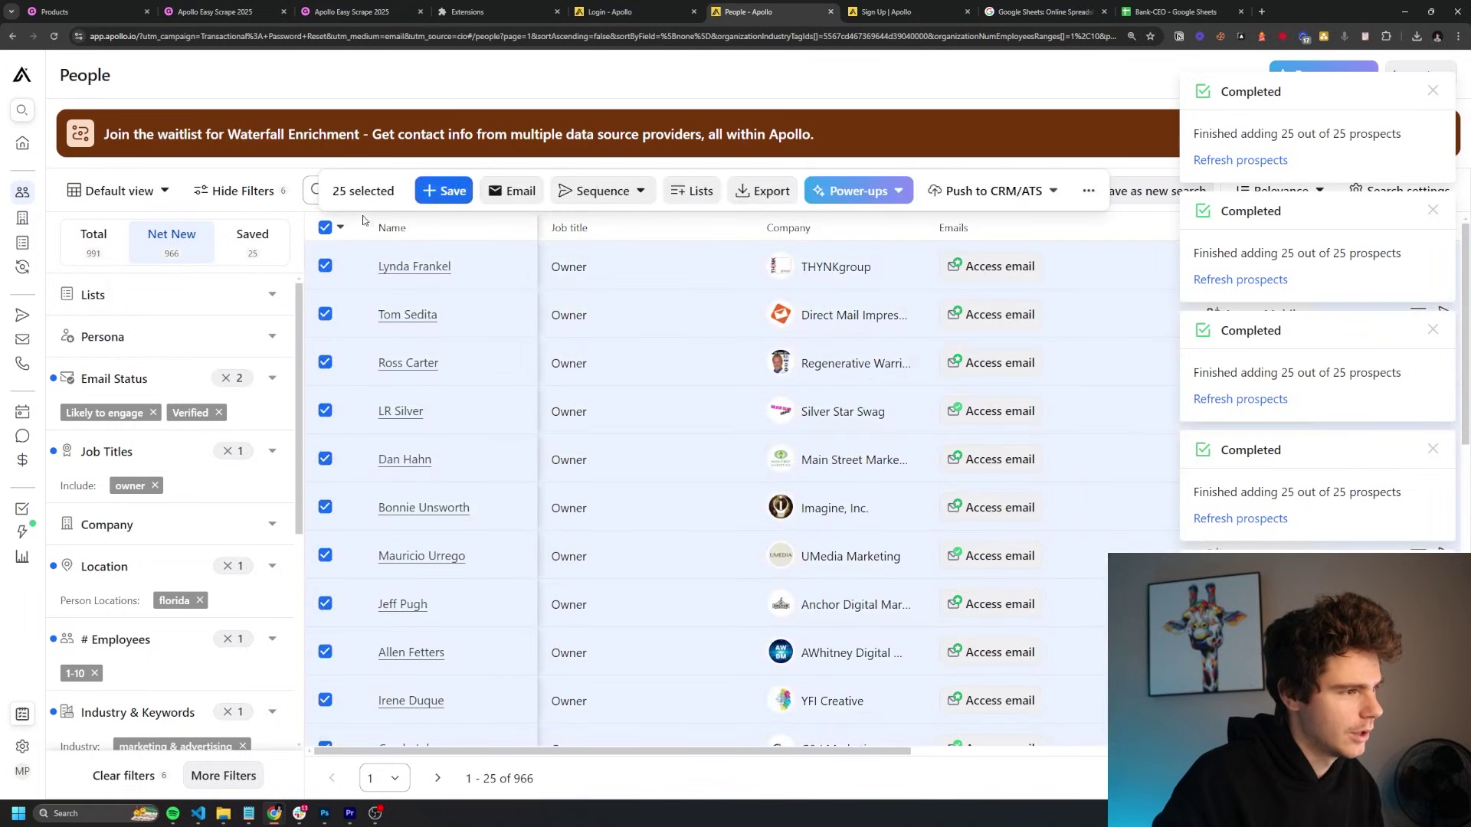
{"action": "left_click", "coordinate": [441, 191]}
{"action": "left_click", "coordinate": [559, 269]}
{"action": "left_click", "coordinate": [540, 349]}
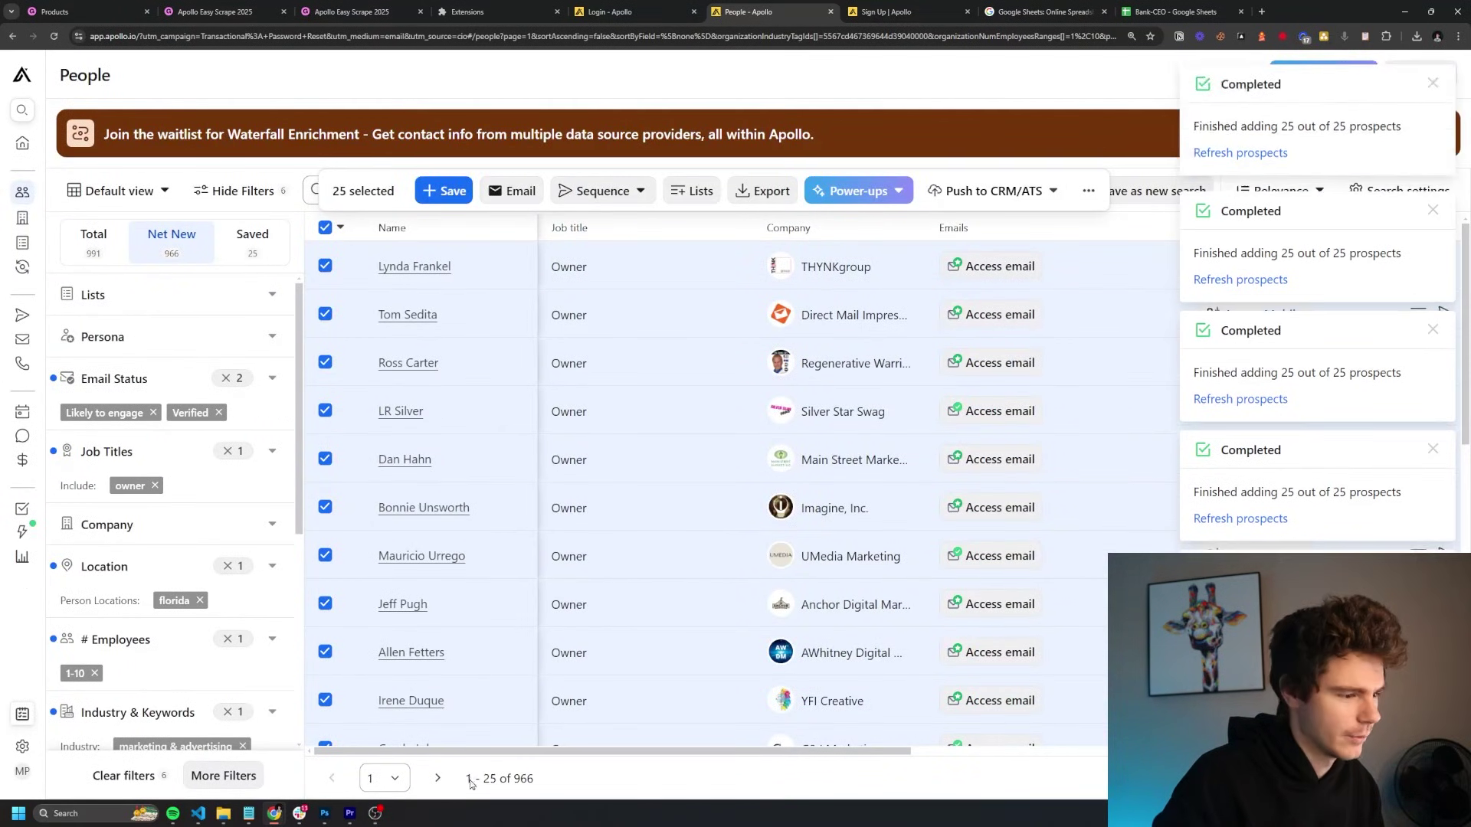
{"action": "left_click", "coordinate": [437, 779]}
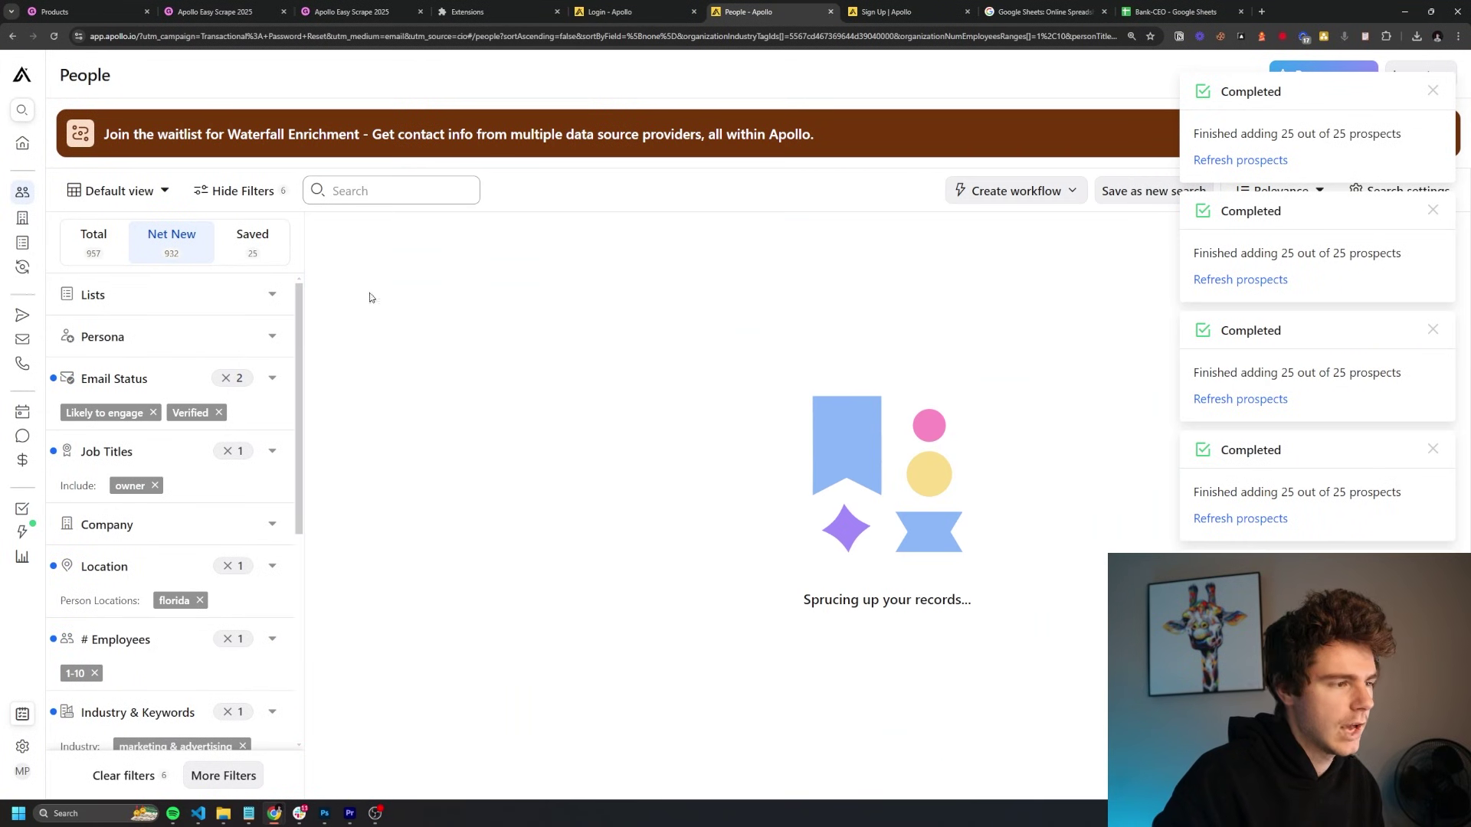
{"action": "left_click", "coordinate": [329, 233]}
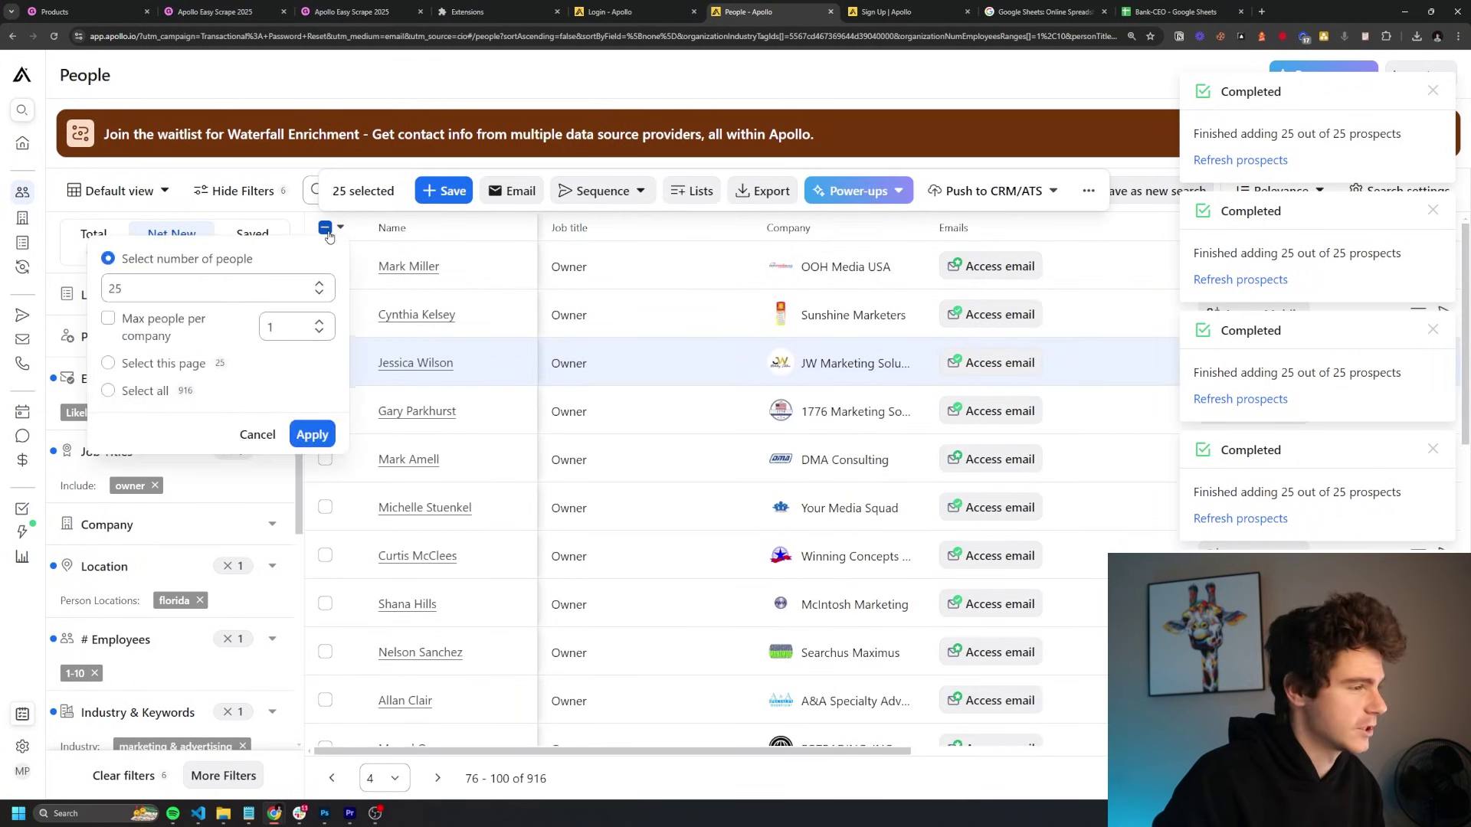
{"action": "left_click", "coordinate": [312, 435]}
{"action": "left_click", "coordinate": [443, 191]}
{"action": "left_click", "coordinate": [559, 347]}
{"action": "left_click", "coordinate": [979, 584]}
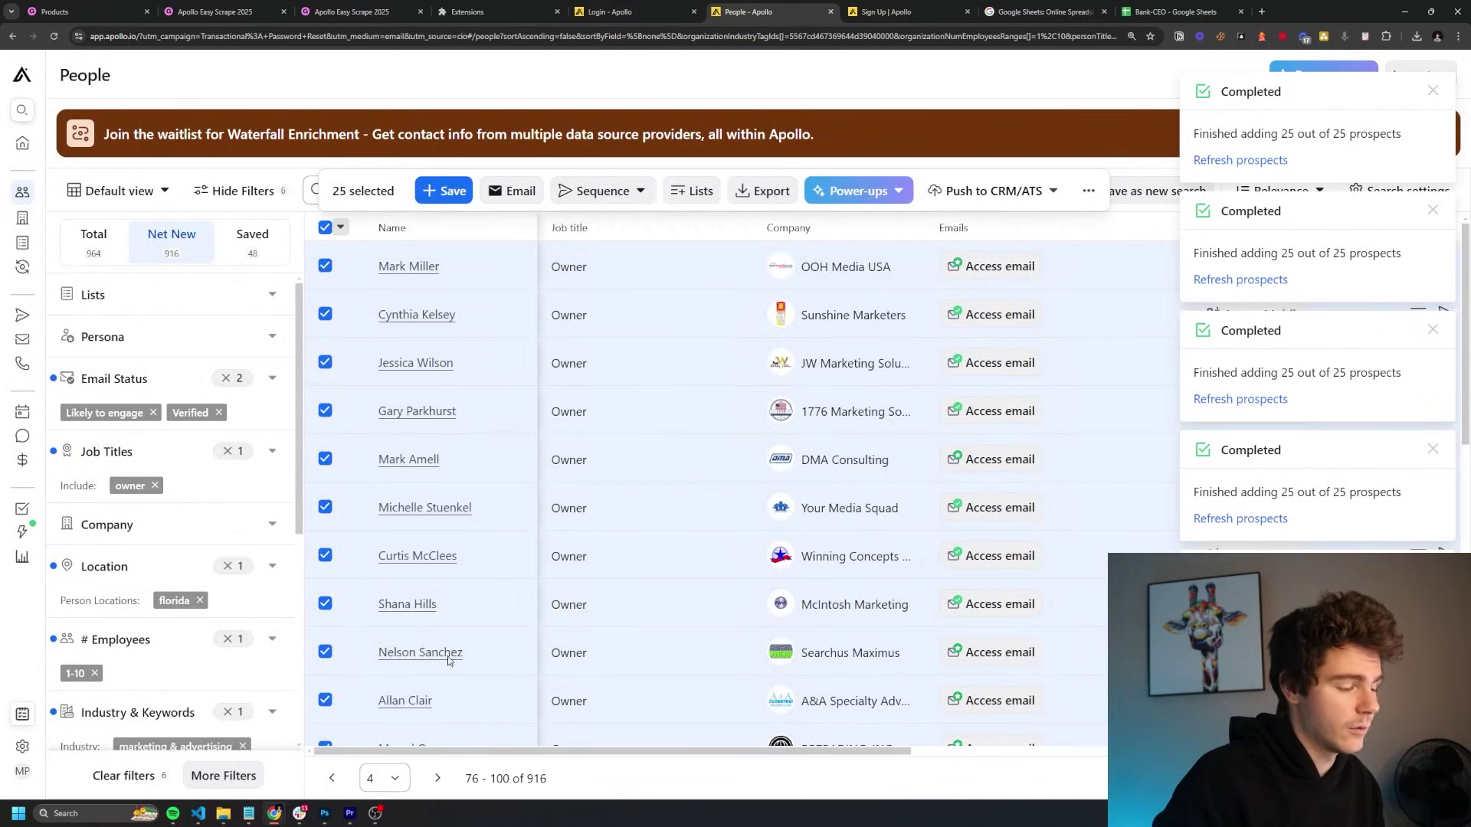
Add two further pages of 25 owners each to the same list, leaving 841 results.
{"action": "left_click", "coordinate": [443, 779]}
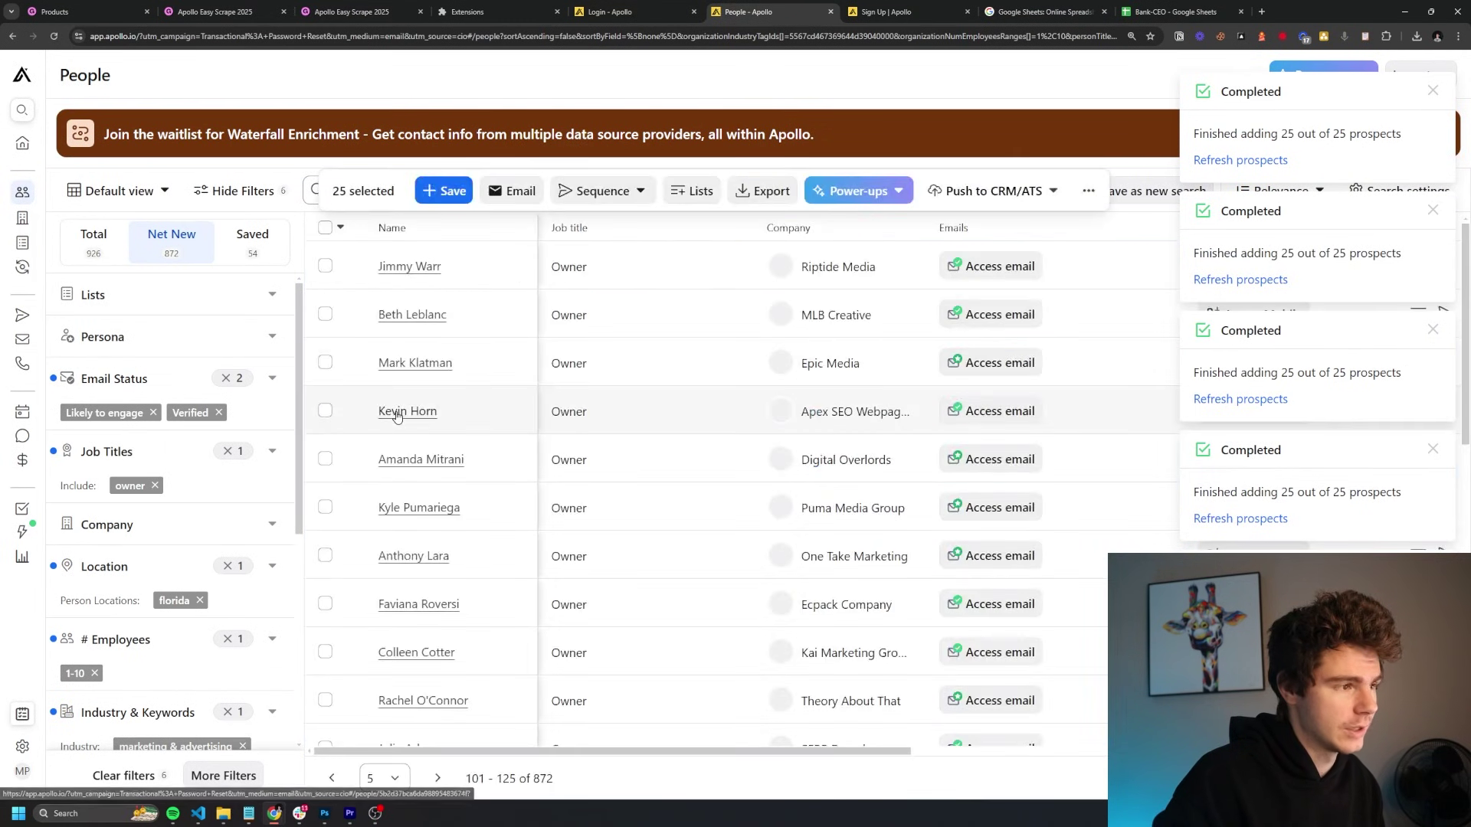
{"action": "left_click", "coordinate": [340, 227]}
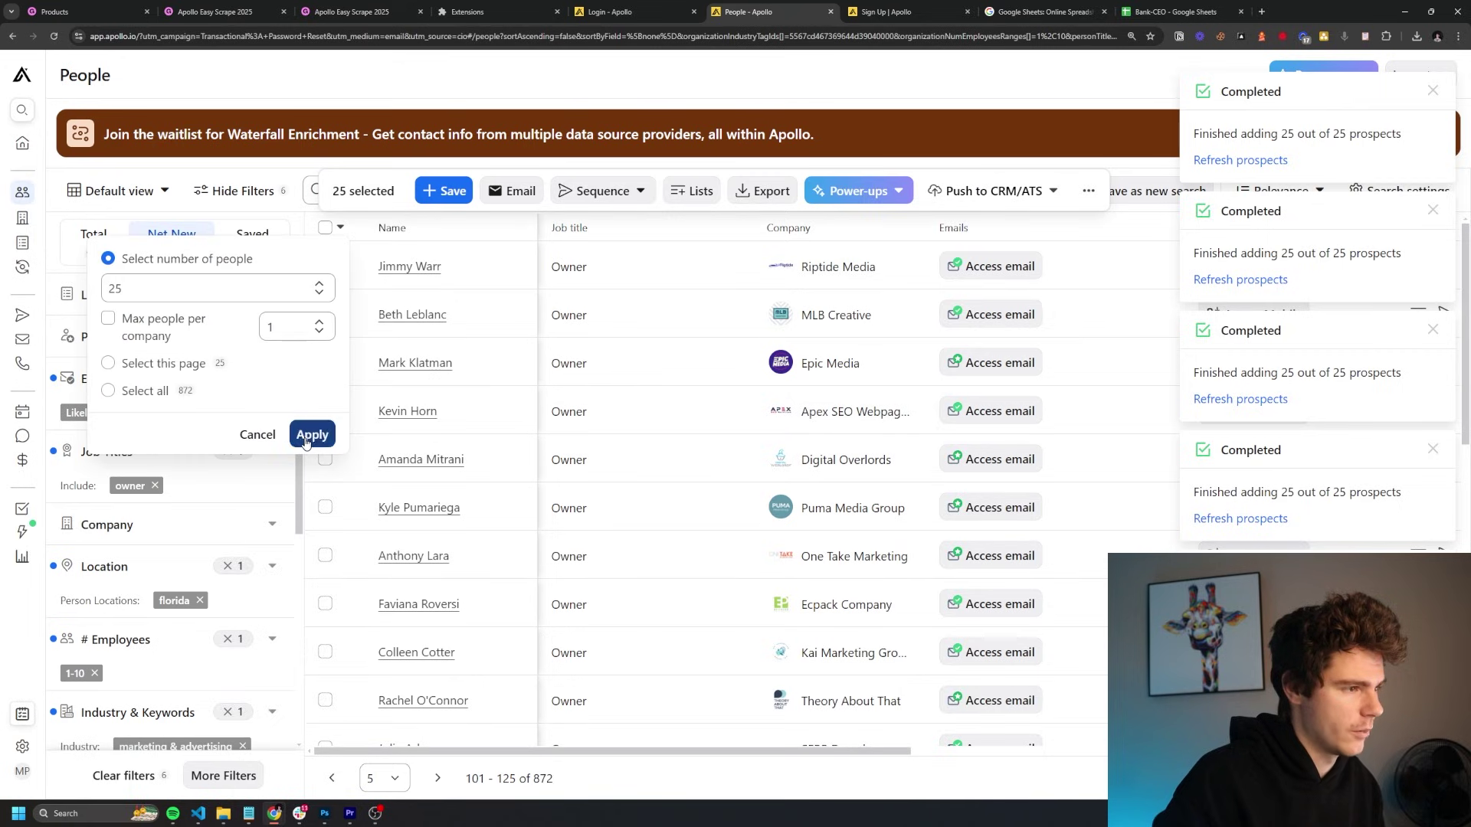
{"action": "left_click", "coordinate": [312, 432]}
{"action": "left_click", "coordinate": [443, 191]}
{"action": "left_click", "coordinate": [552, 274]}
{"action": "left_click", "coordinate": [550, 345]}
{"action": "left_click", "coordinate": [977, 587]}
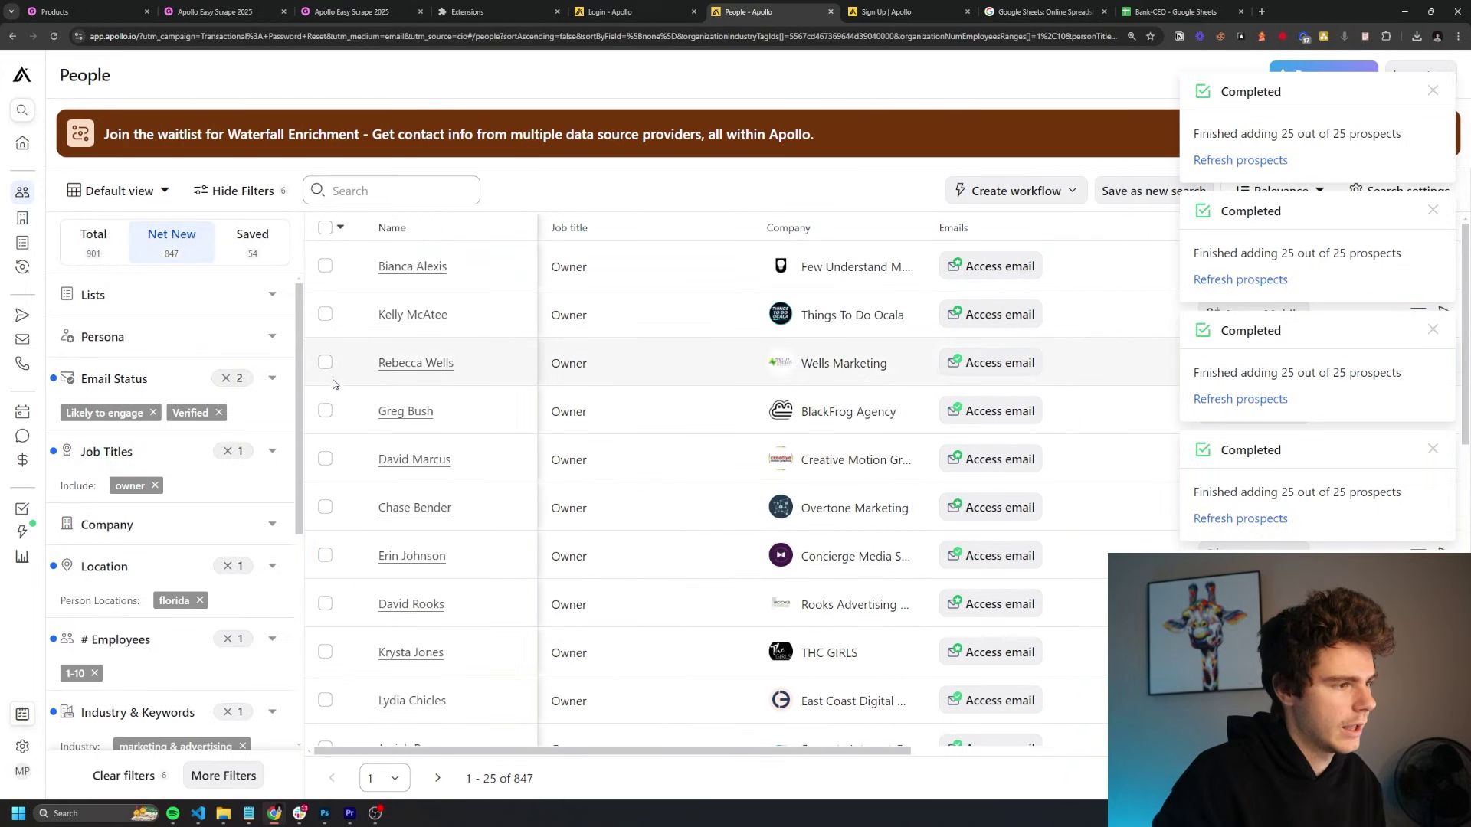
{"action": "left_click", "coordinate": [325, 228]}
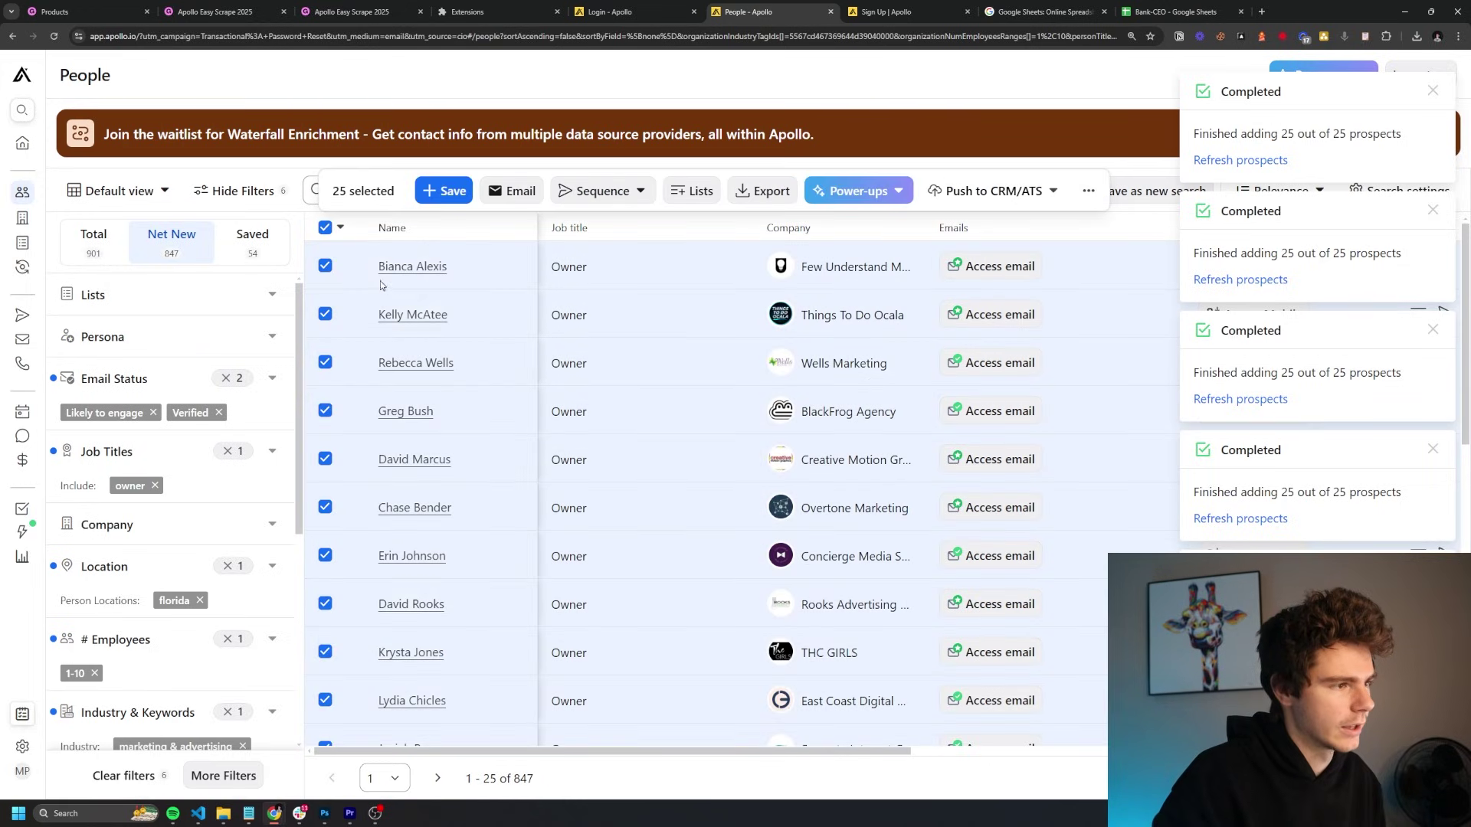
{"action": "left_click", "coordinate": [444, 191]}
{"action": "left_click", "coordinate": [523, 280]}
{"action": "left_click", "coordinate": [509, 346]}
{"action": "left_click", "coordinate": [991, 589]}
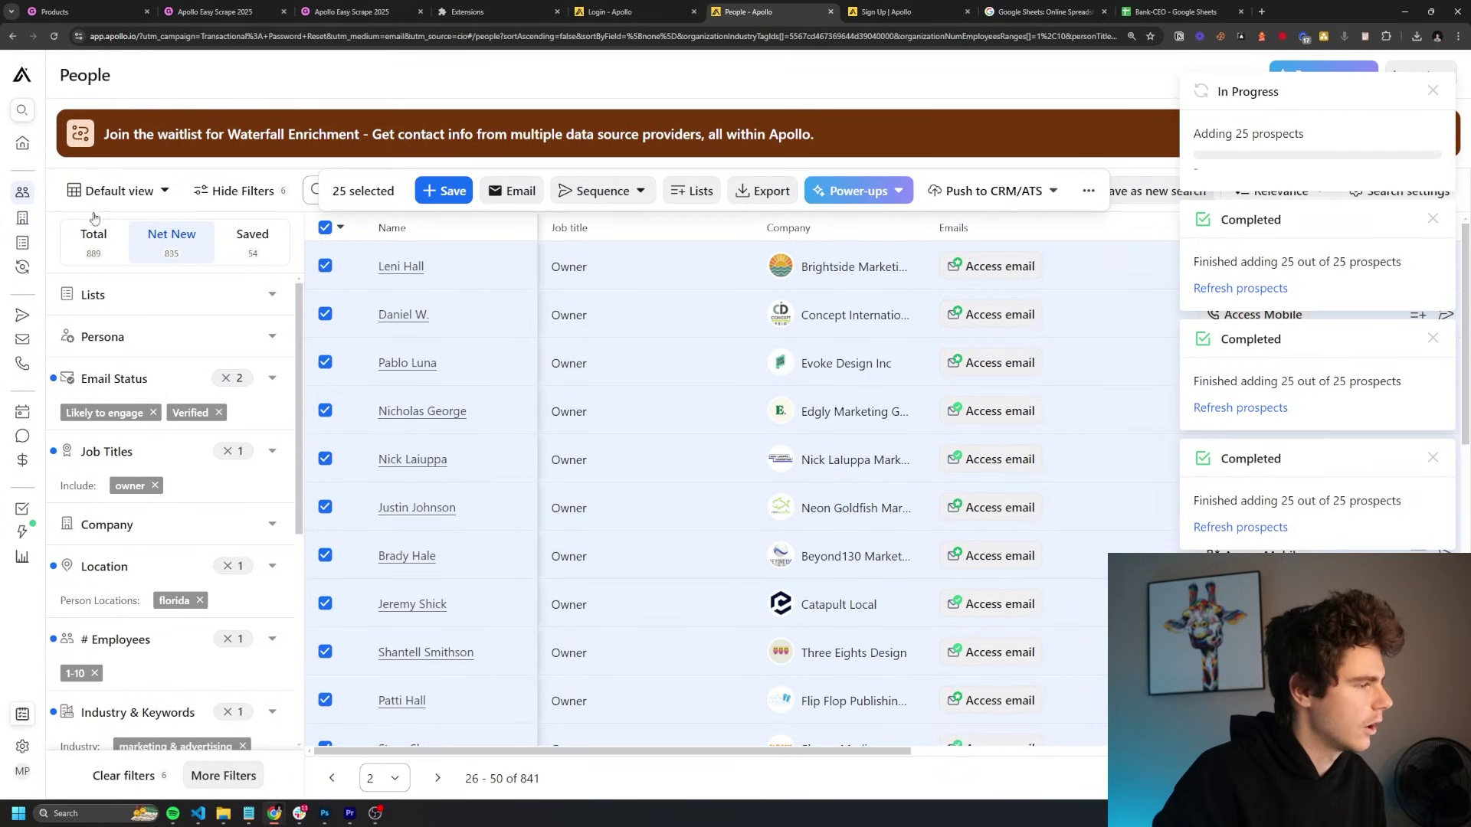
{"action": "left_click", "coordinate": [37, 243]}
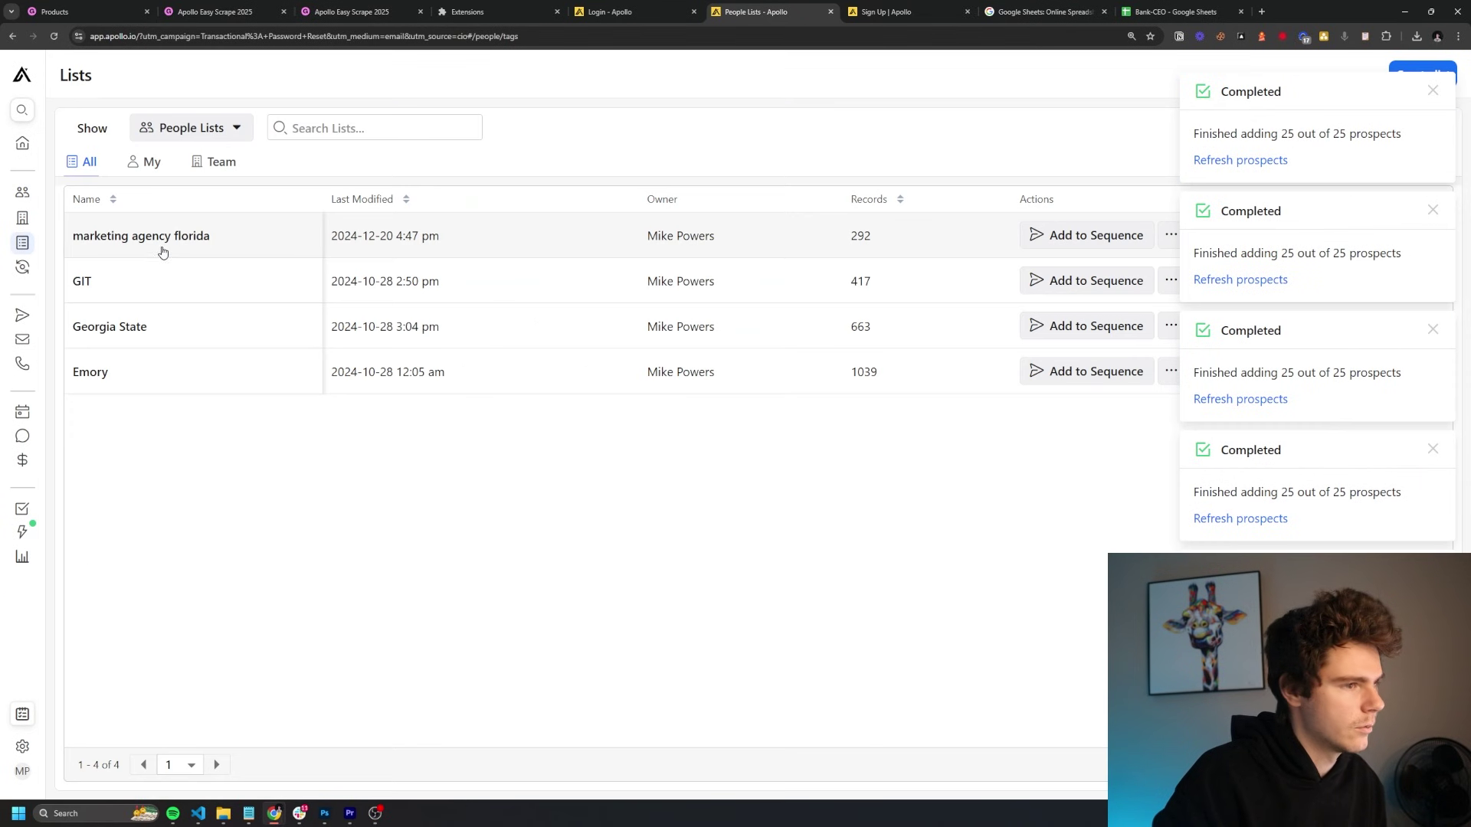
Open the marketing agency florida list and view the 292 contacts' emails and phone numbers.
{"action": "left_click", "coordinate": [162, 245]}
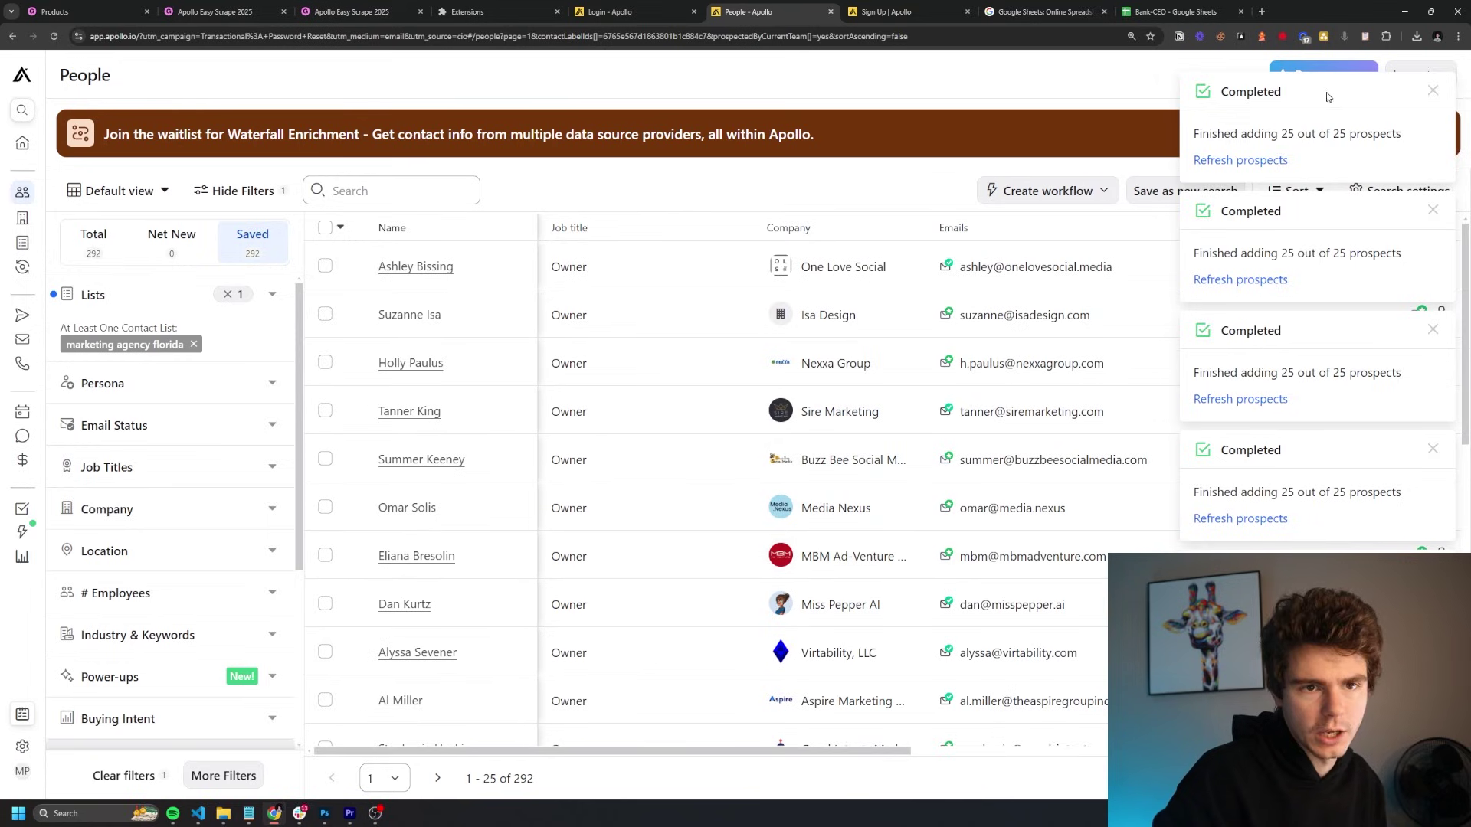
{"action": "left_click_drag", "start_coordinate": [668, 756], "coordinate": [1124, 763]}
{"action": "scroll", "coordinate": [812, 758], "scroll_direction": "down", "scroll_amount": 8}
{"action": "left_click_drag", "start_coordinate": [814, 760], "coordinate": [566, 760]}
{"action": "scroll", "coordinate": [741, 661], "scroll_direction": "down", "scroll_amount": 2}
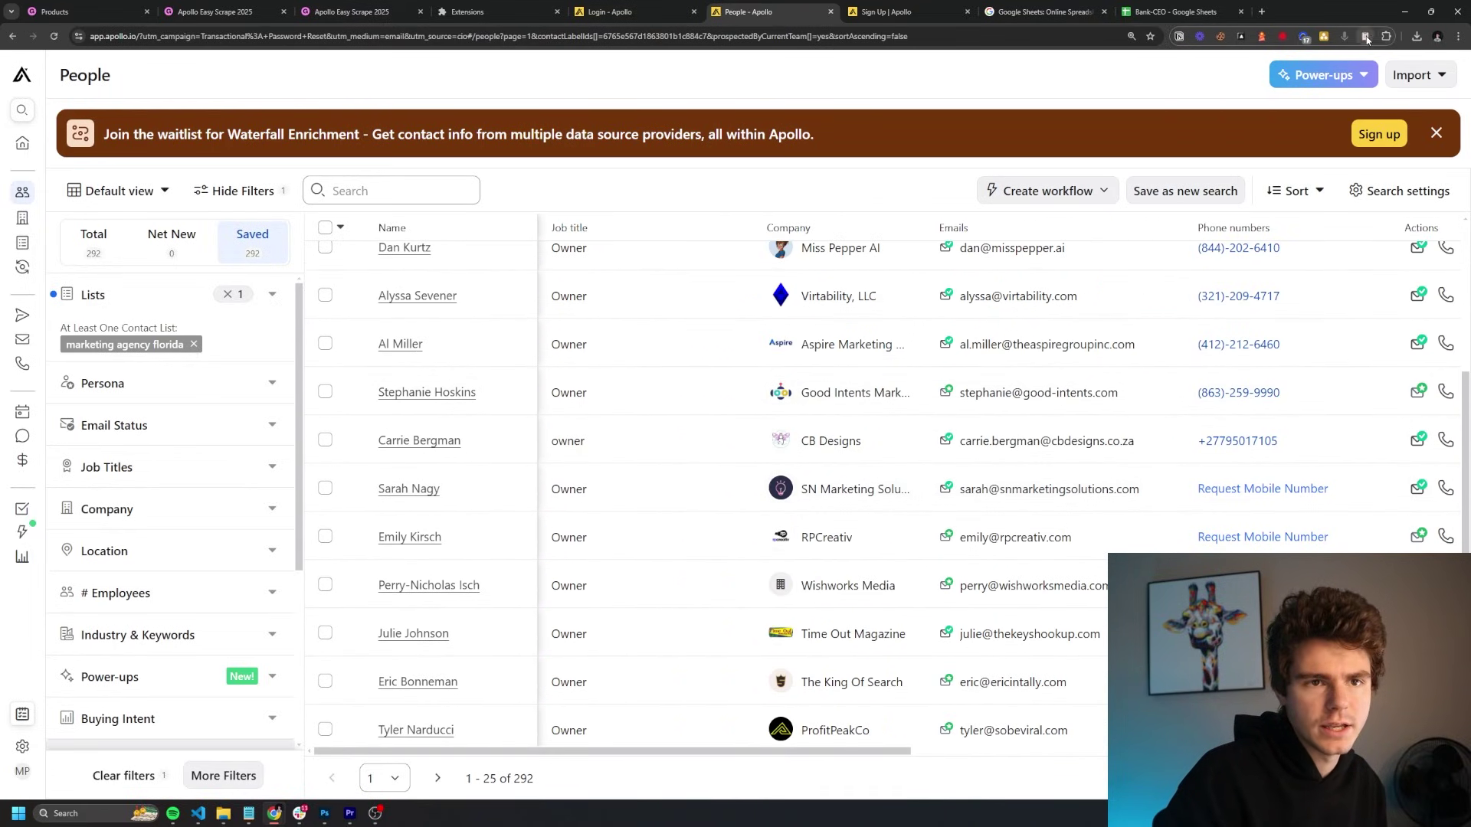
Scrape the whole list with Apollo Easy Scrape and download it as marketingagency.csv.
{"action": "left_click", "coordinate": [1365, 36]}
{"action": "left_click", "coordinate": [1105, 191]}
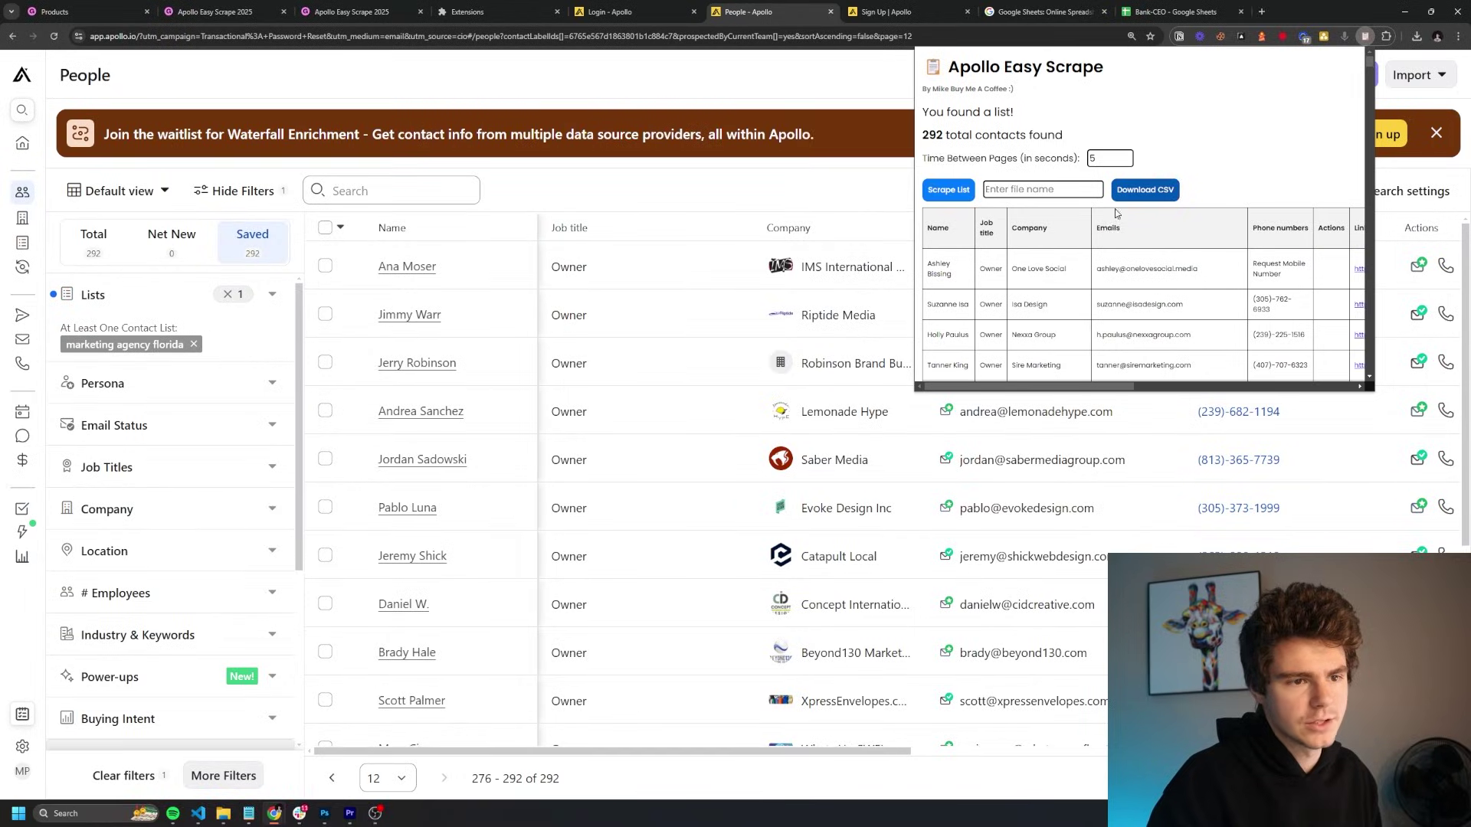
{"action": "scroll", "coordinate": [1118, 245], "scroll_direction": "down", "scroll_amount": 10}
{"action": "scroll", "coordinate": [1125, 277], "scroll_direction": "down", "scroll_amount": 15}
{"action": "scroll", "coordinate": [1173, 317], "scroll_direction": "up", "scroll_amount": 20}
{"action": "type", "text": "mar"}
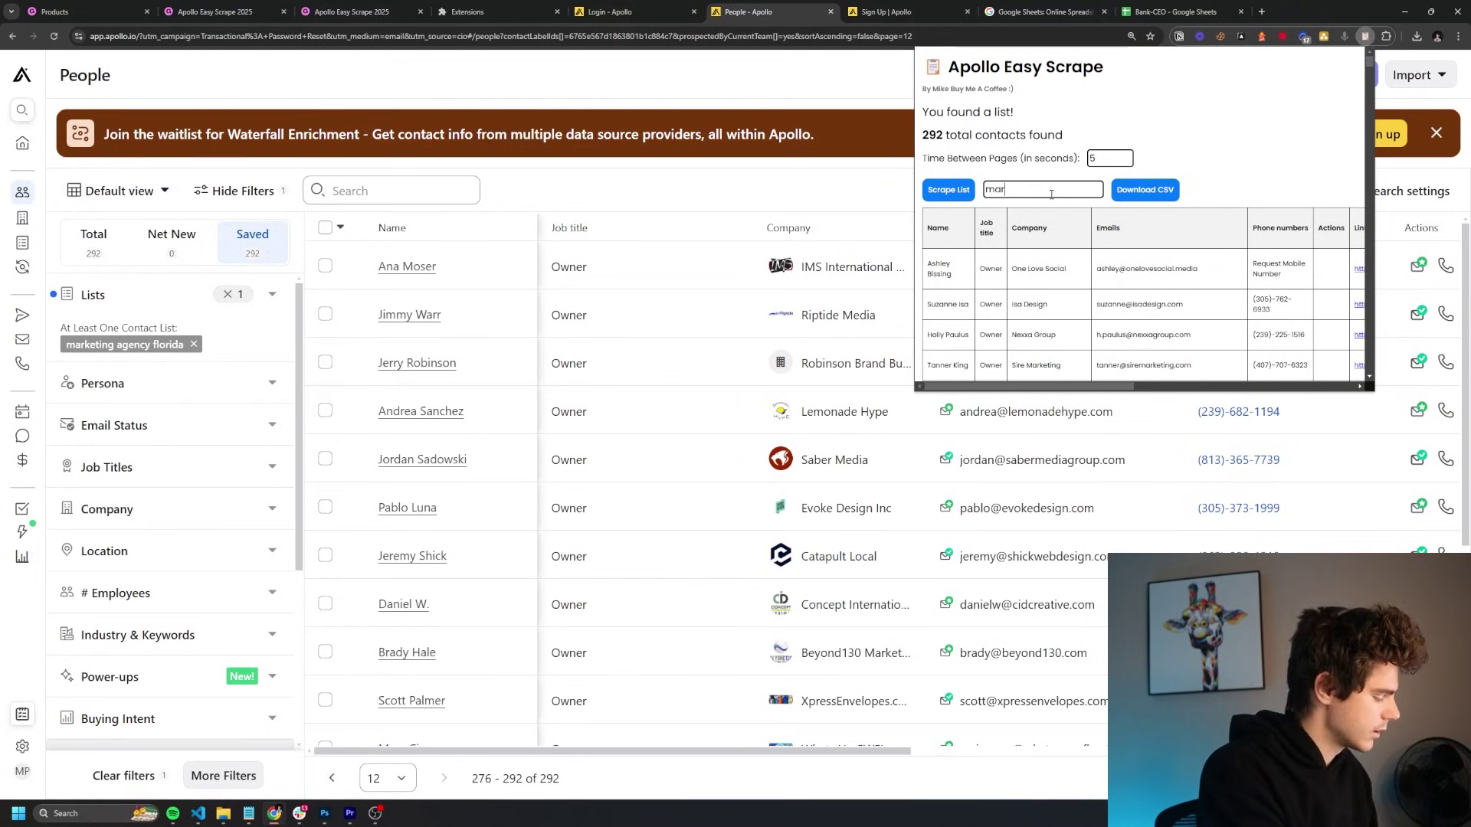
{"action": "type", "text": "ketingagency"}
{"action": "left_click", "coordinate": [1145, 189]}
Check the saved list's final results page, 12, covering contacts 276–292.
{"action": "left_click", "coordinate": [1176, 11]}
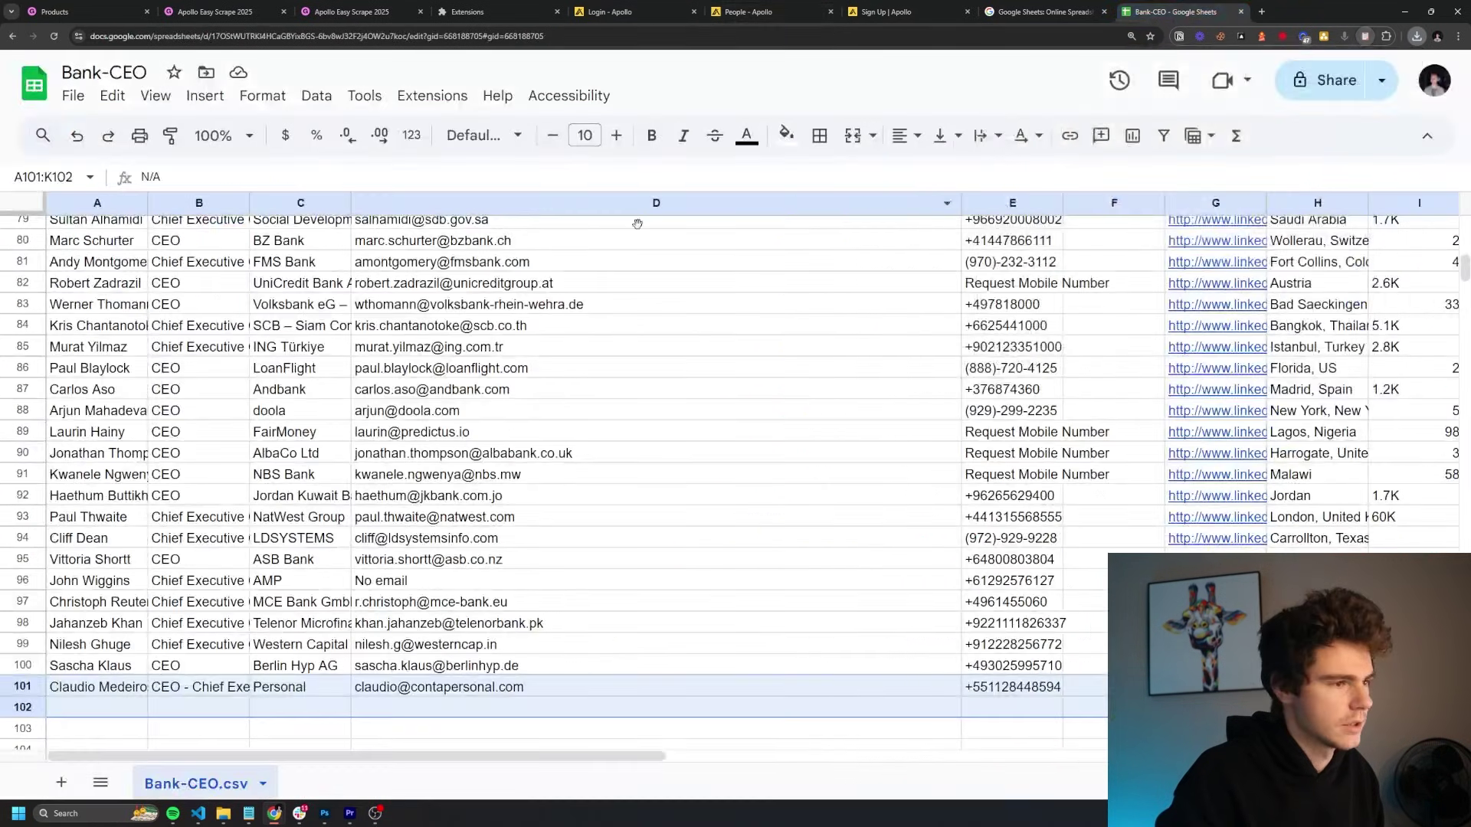
{"action": "key", "text": "ctrl+6"}
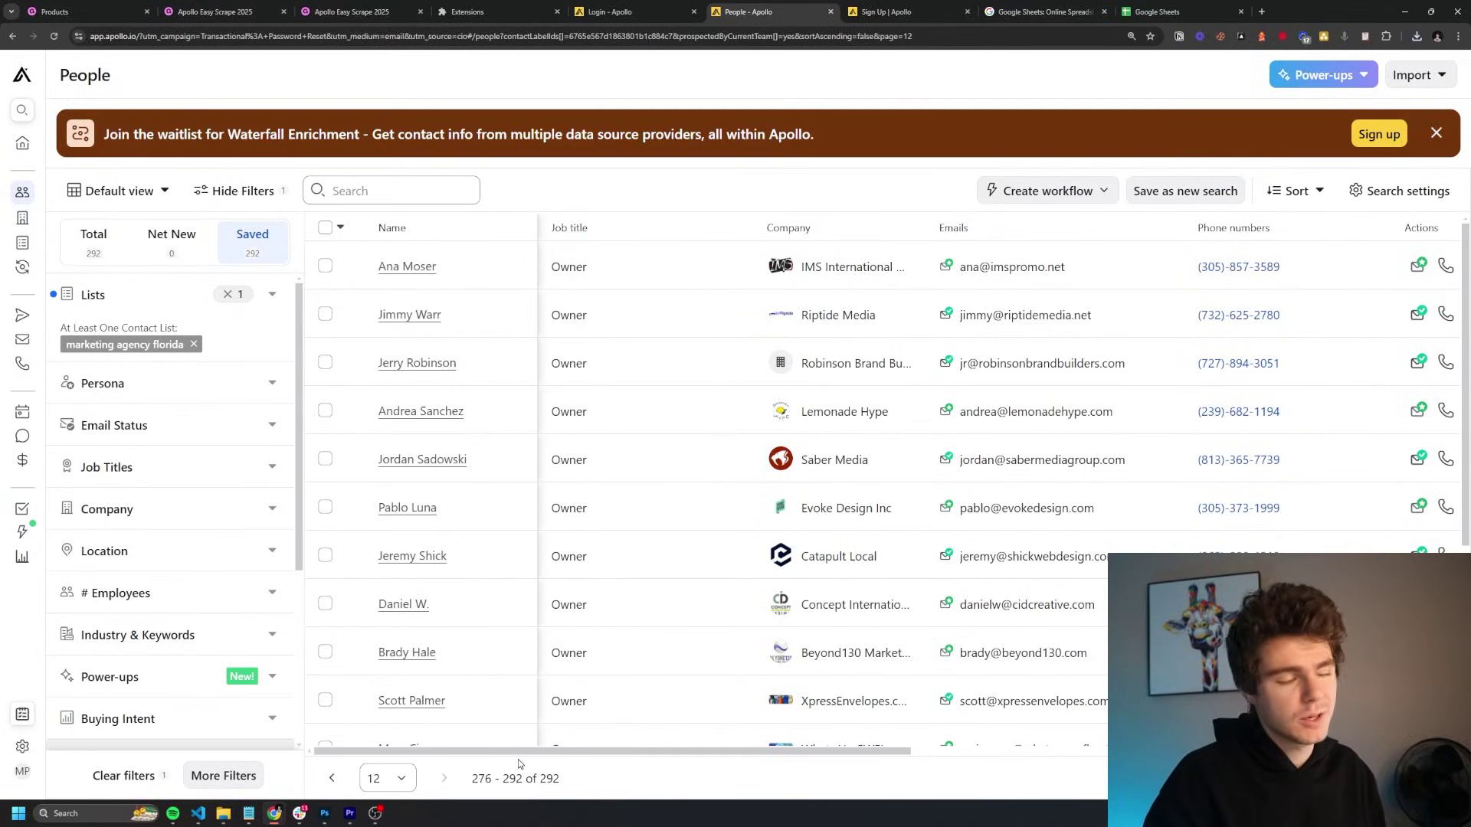
{"action": "left_click", "coordinate": [414, 783]}
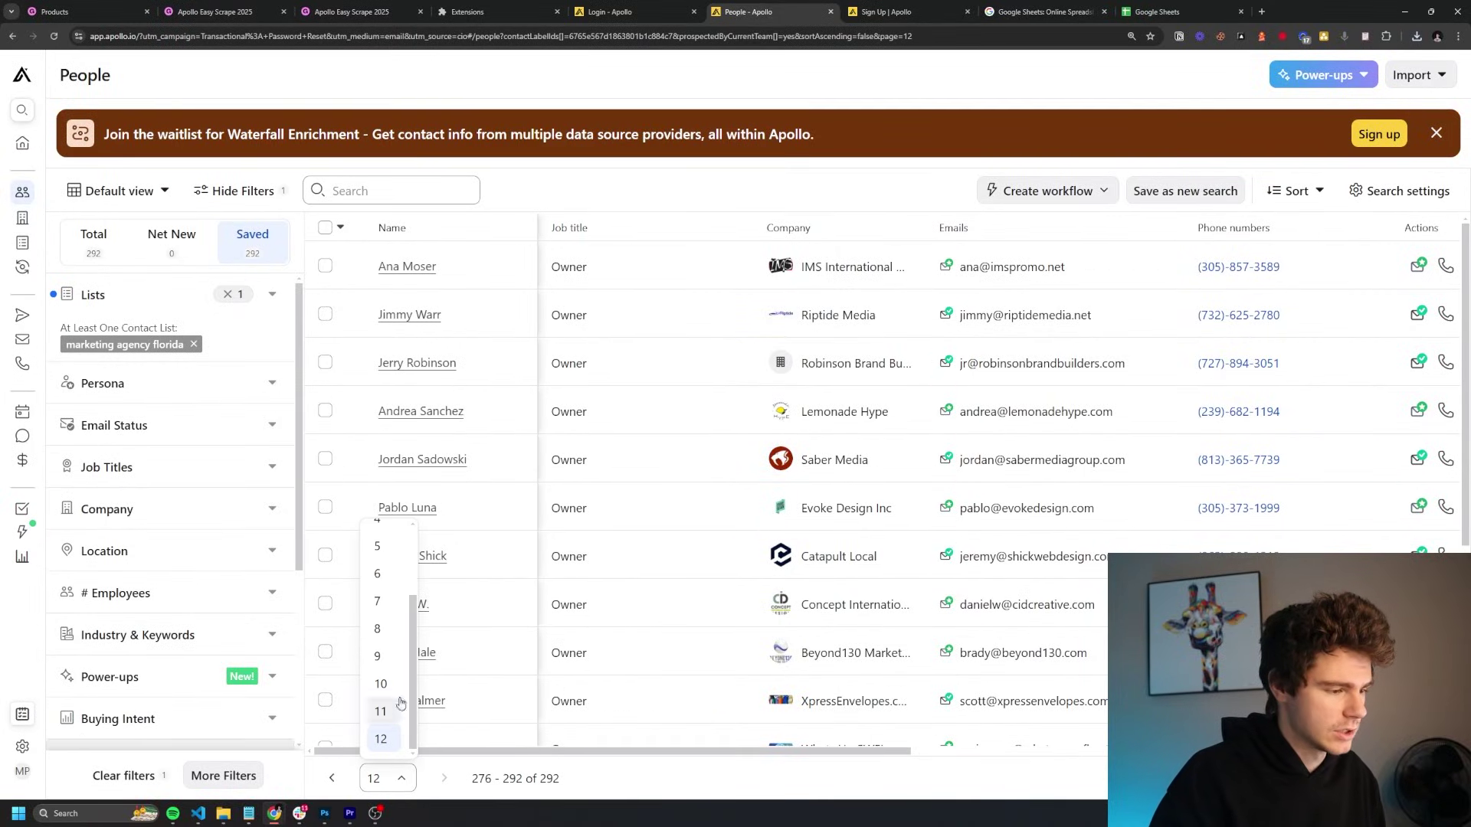
{"action": "scroll", "coordinate": [378, 612], "scroll_direction": "up", "scroll_amount": 2}
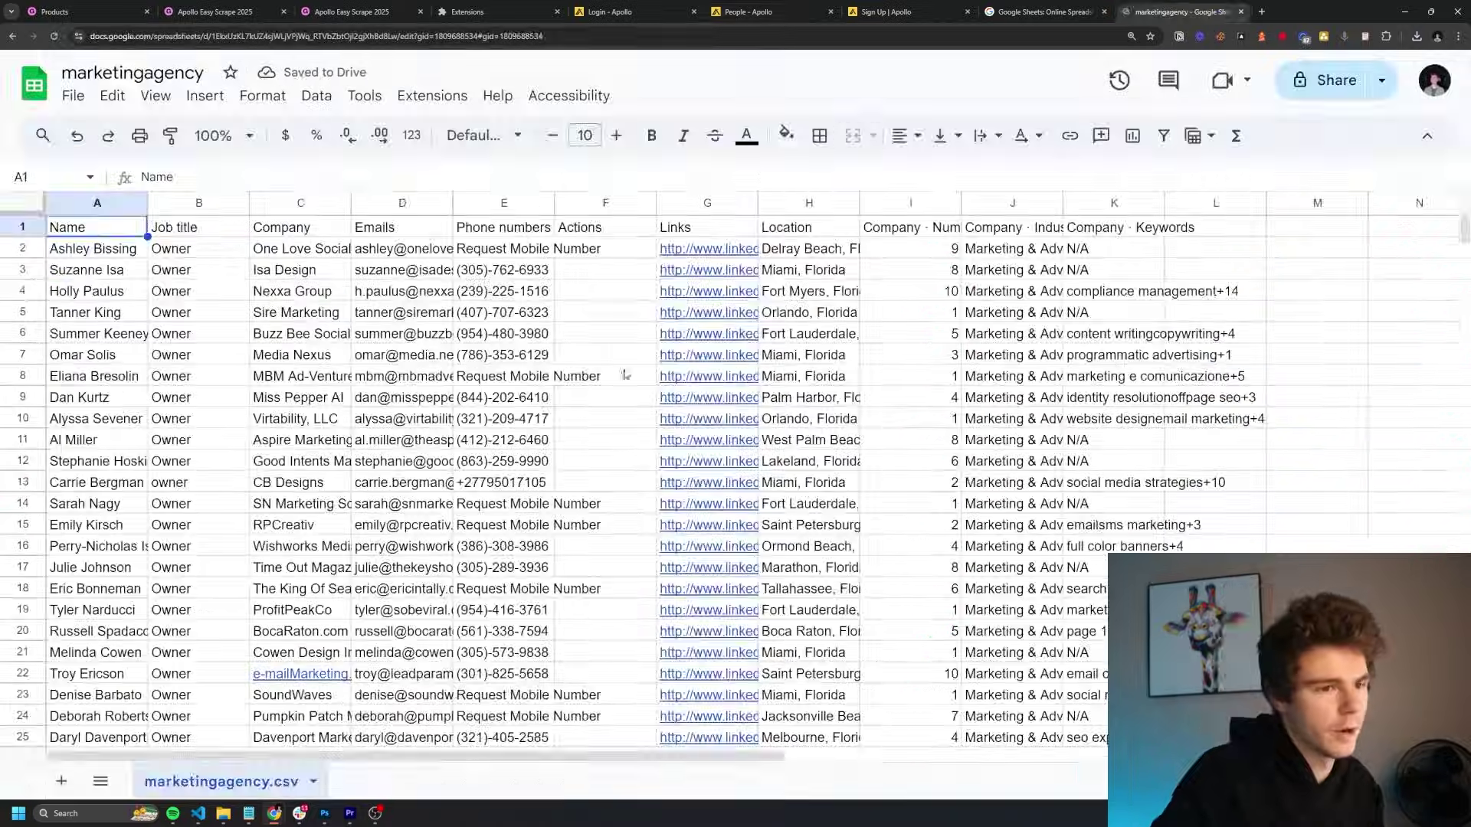
Review rows down to 293 and auto-fit Emails column D to show full addresses.
{"action": "scroll", "coordinate": [605, 467], "scroll_direction": "down", "scroll_amount": 8}
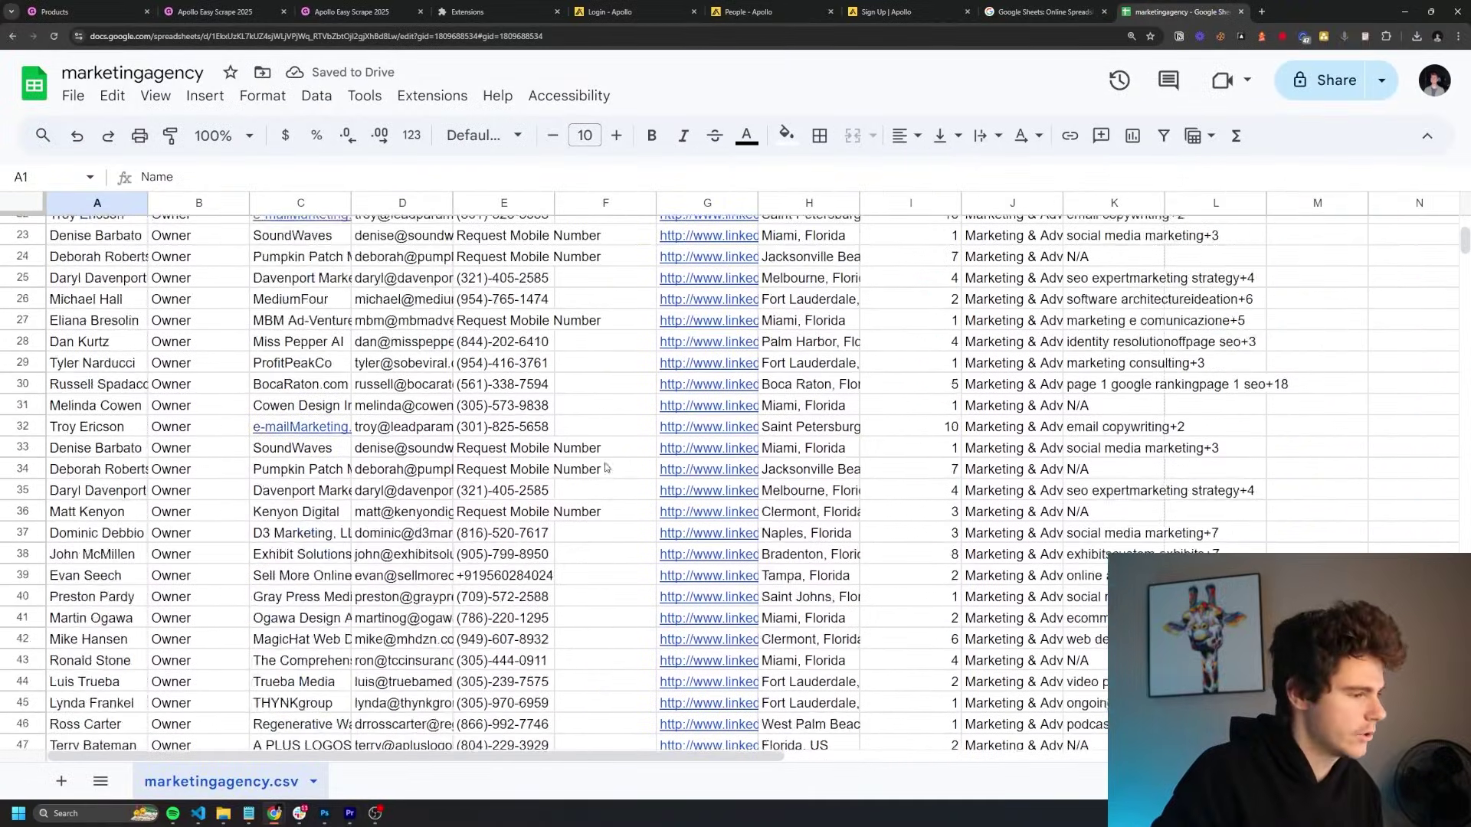
{"action": "scroll", "coordinate": [606, 467], "scroll_direction": "down", "scroll_amount": 20}
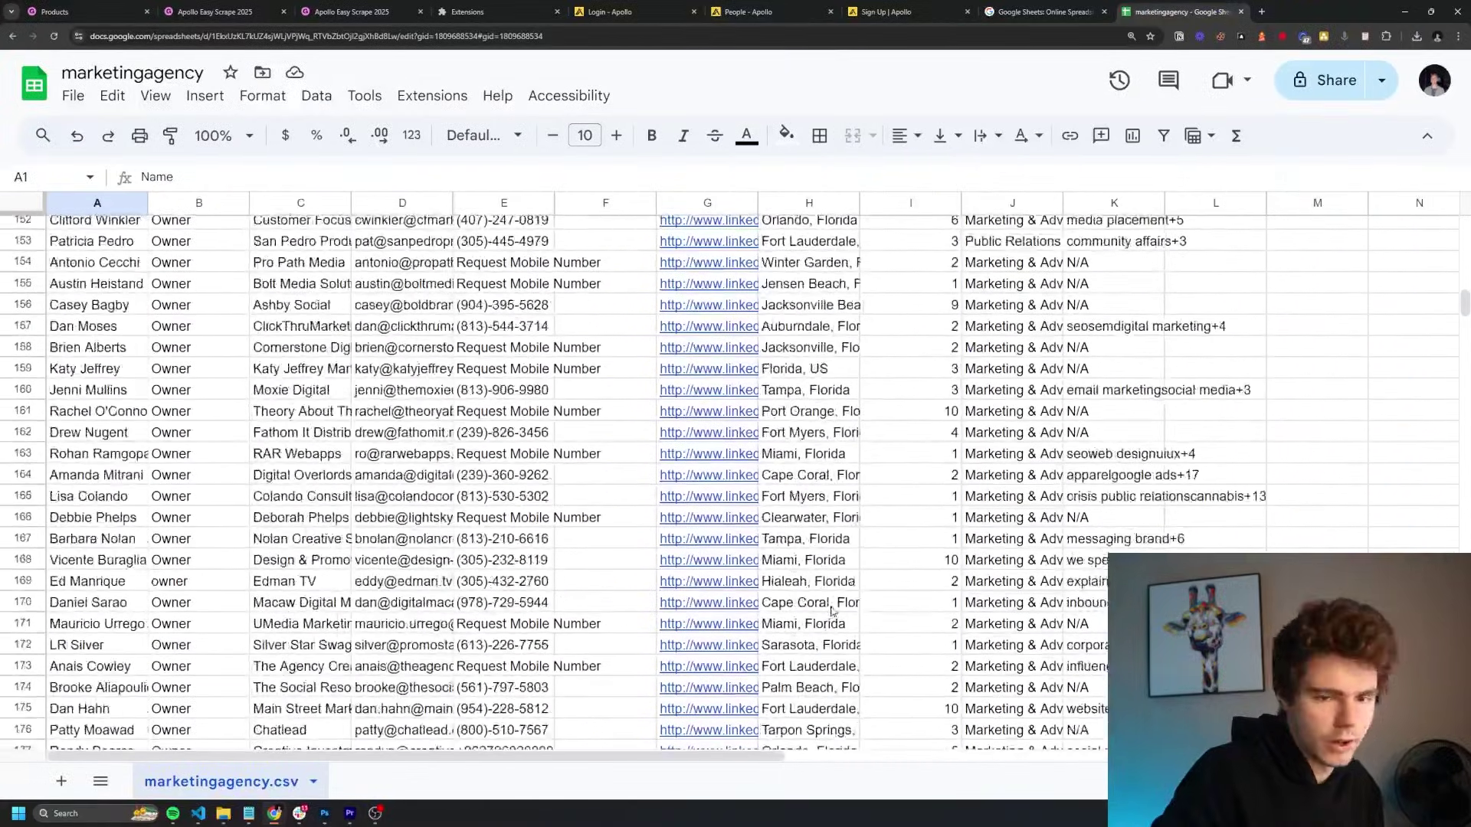
{"action": "scroll", "coordinate": [825, 613], "scroll_direction": "down", "scroll_amount": 20}
{"action": "scroll", "coordinate": [812, 648], "scroll_direction": "up", "scroll_amount": 20}
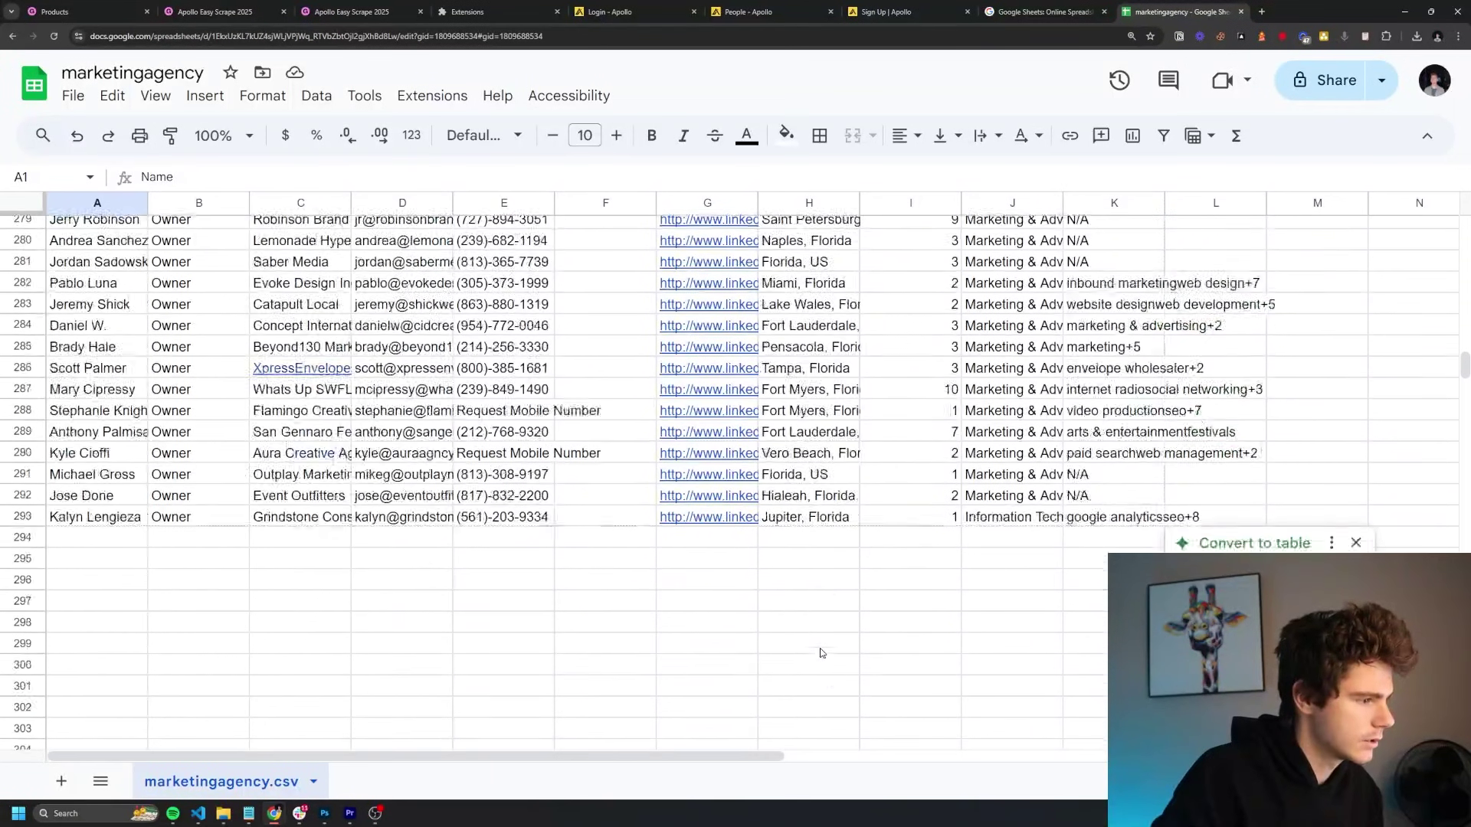
{"action": "scroll", "coordinate": [820, 653], "scroll_direction": "down", "scroll_amount": 1}
{"action": "left_click_drag", "start_coordinate": [61, 459], "coordinate": [1134, 458]}
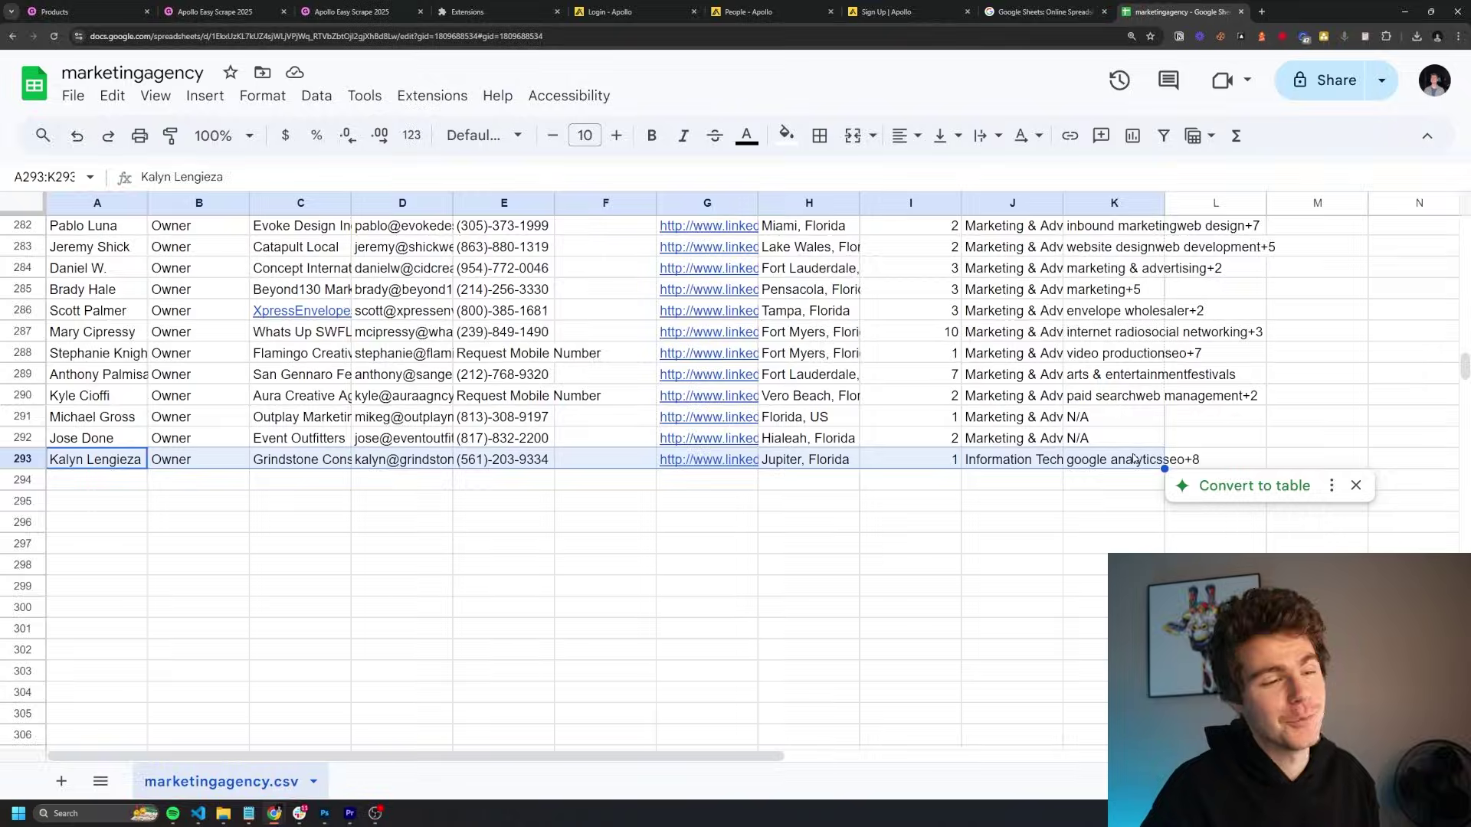
{"action": "scroll", "coordinate": [843, 426], "scroll_direction": "up", "scroll_amount": 20}
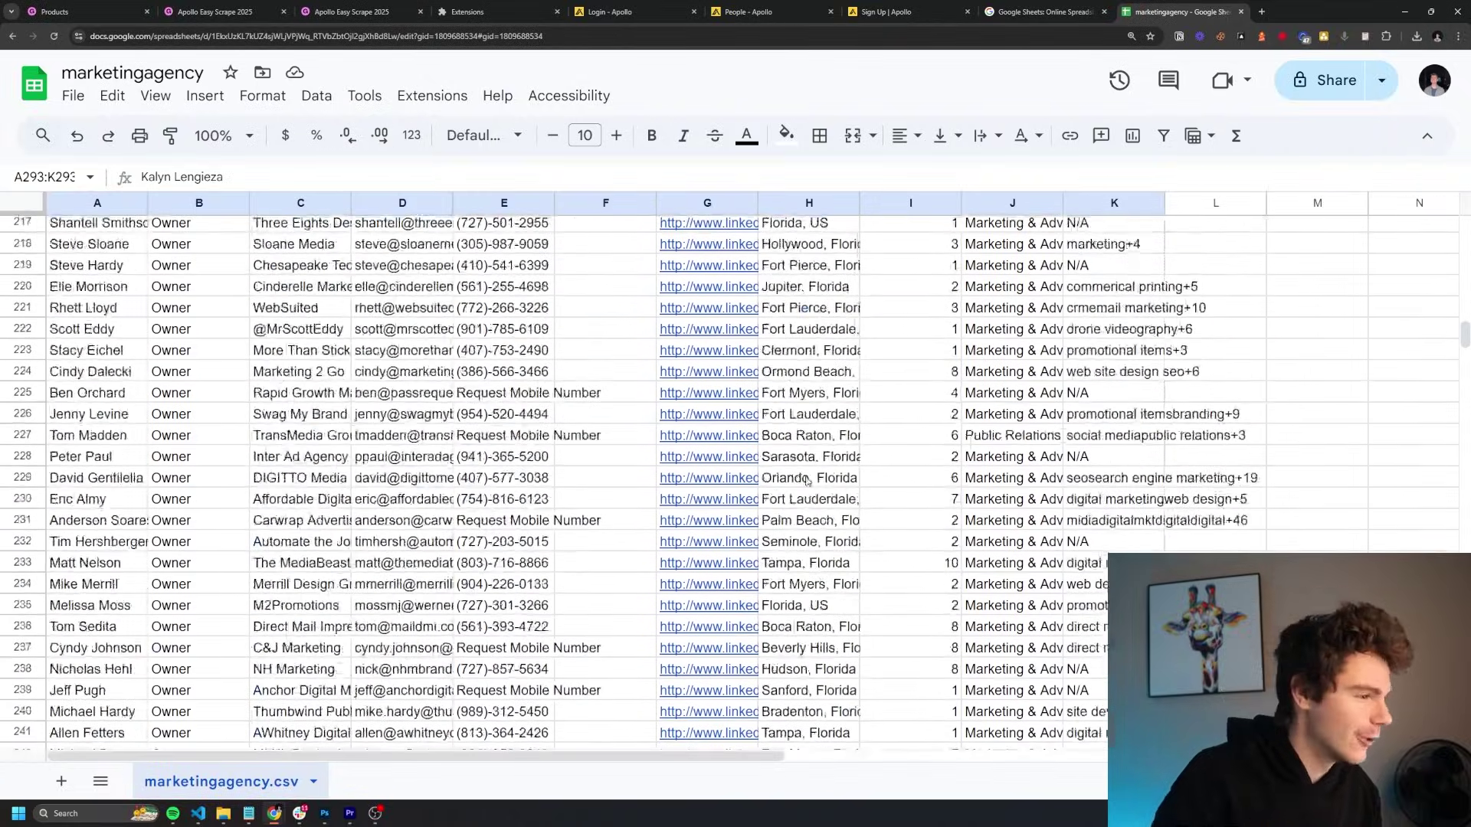
{"action": "scroll", "coordinate": [554, 470], "scroll_direction": "up", "scroll_amount": 10}
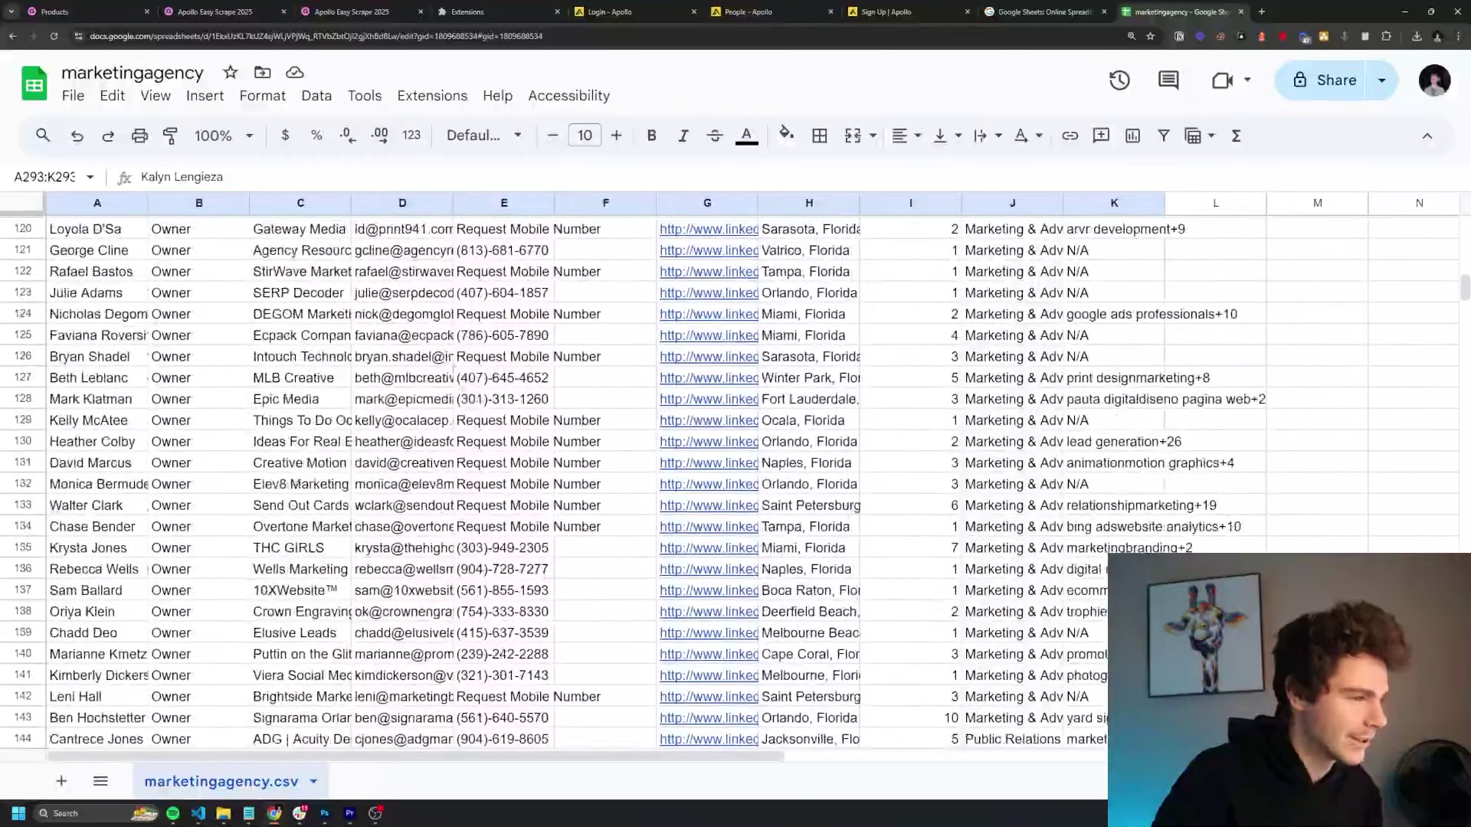
{"action": "double_click", "coordinate": [453, 203]}
Select all the contact data with Ctrl+A, look it over, then deselect.
{"action": "scroll", "coordinate": [145, 208], "scroll_direction": "up", "scroll_amount": 20}
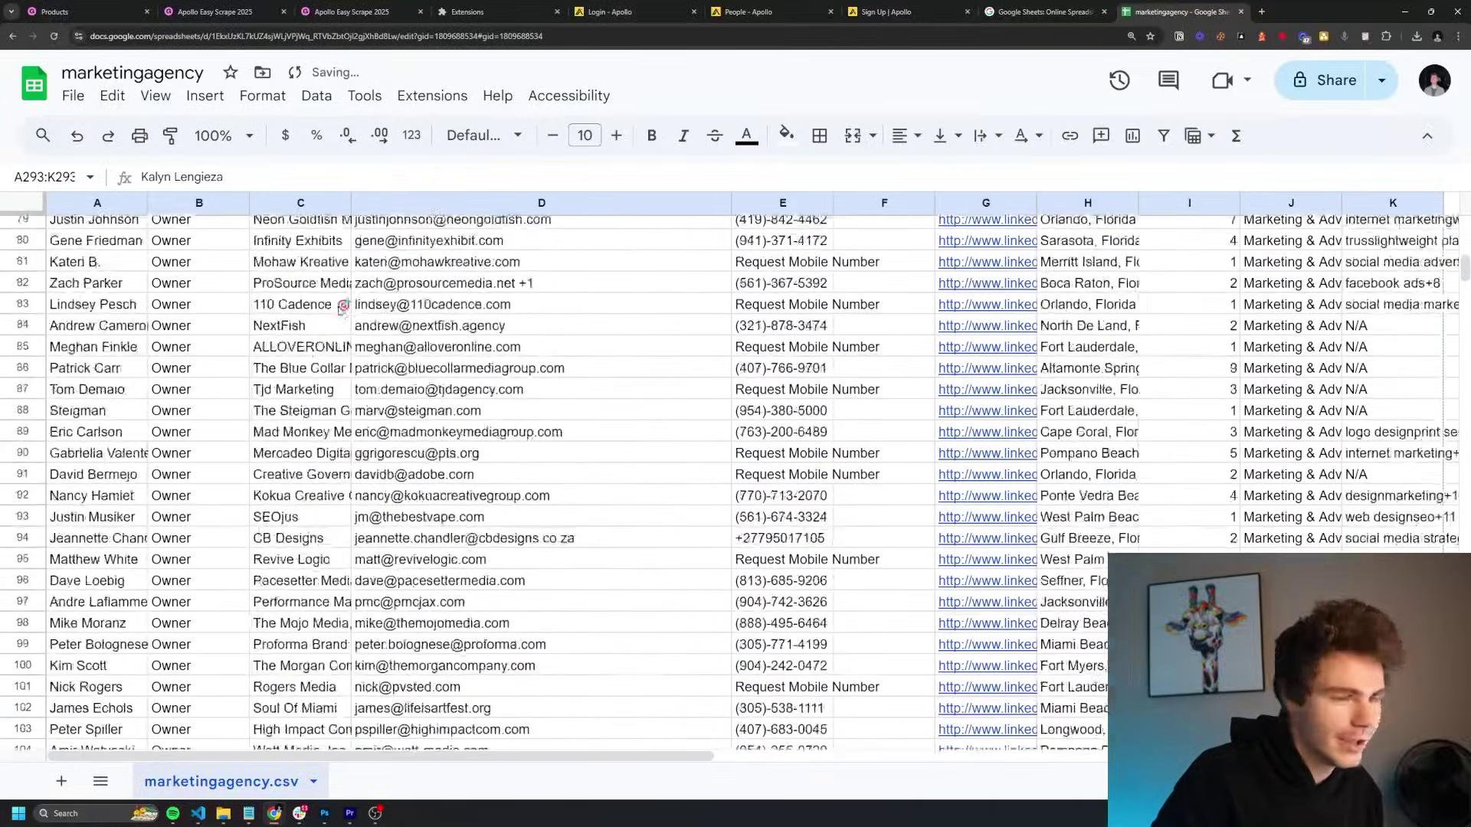
{"action": "scroll", "coordinate": [145, 383], "scroll_direction": "up", "scroll_amount": 10}
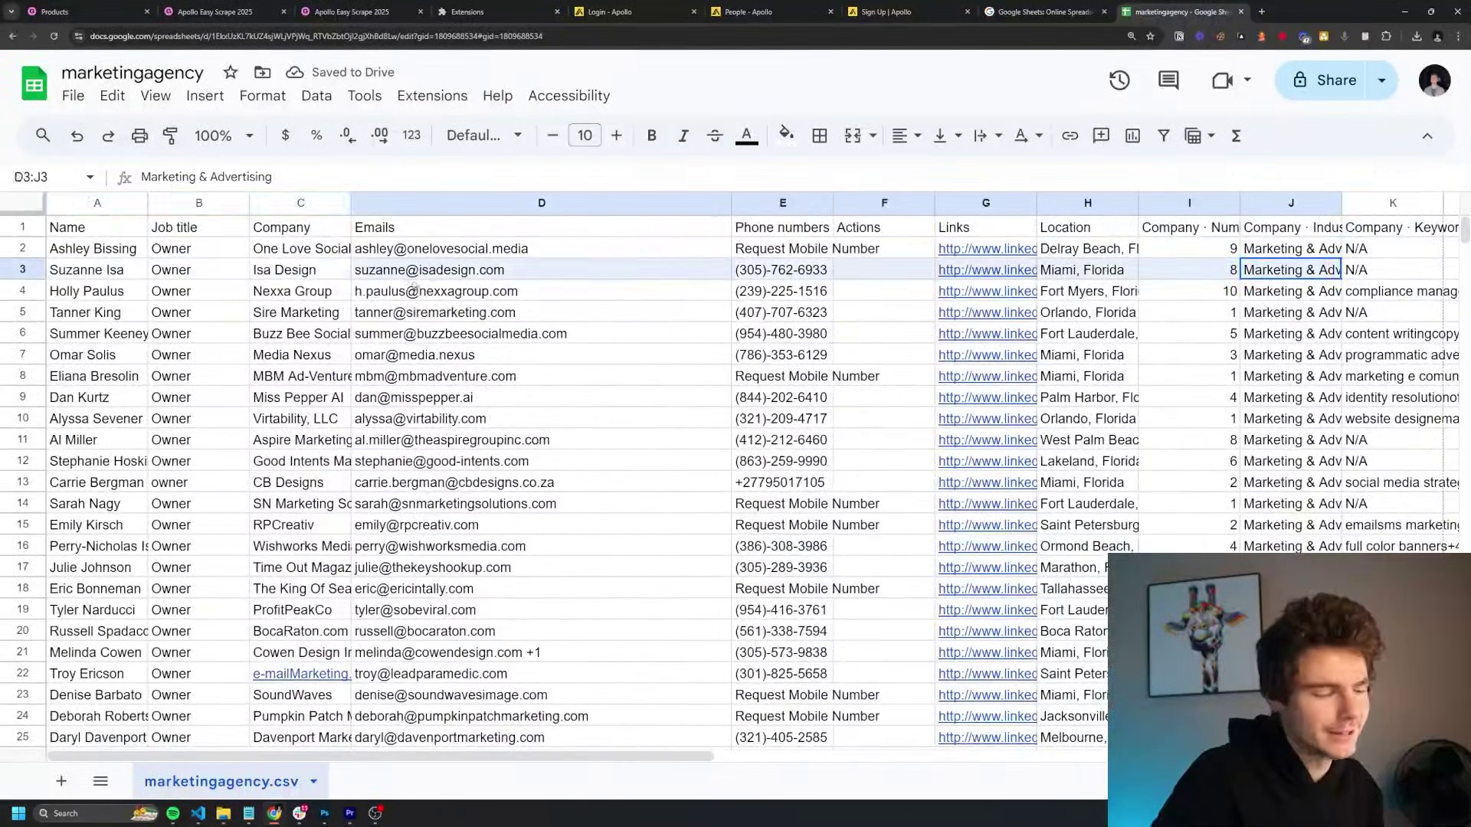
{"action": "left_click", "coordinate": [300, 311]}
{"action": "key", "text": "ctrl+a"}
{"action": "scroll", "coordinate": [170, 273], "scroll_direction": "down", "scroll_amount": 20}
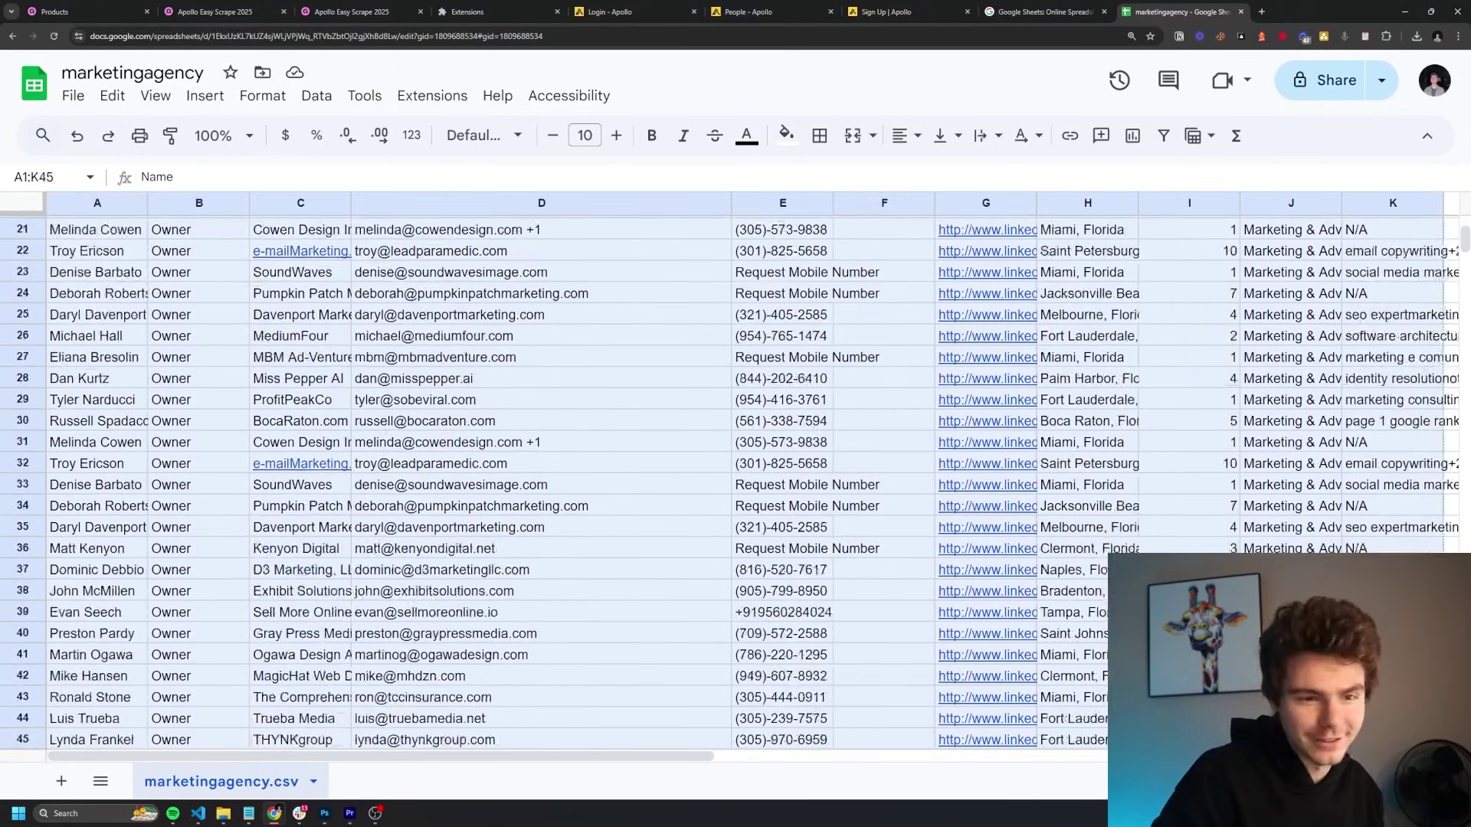
{"action": "scroll", "coordinate": [984, 432], "scroll_direction": "down", "scroll_amount": 20}
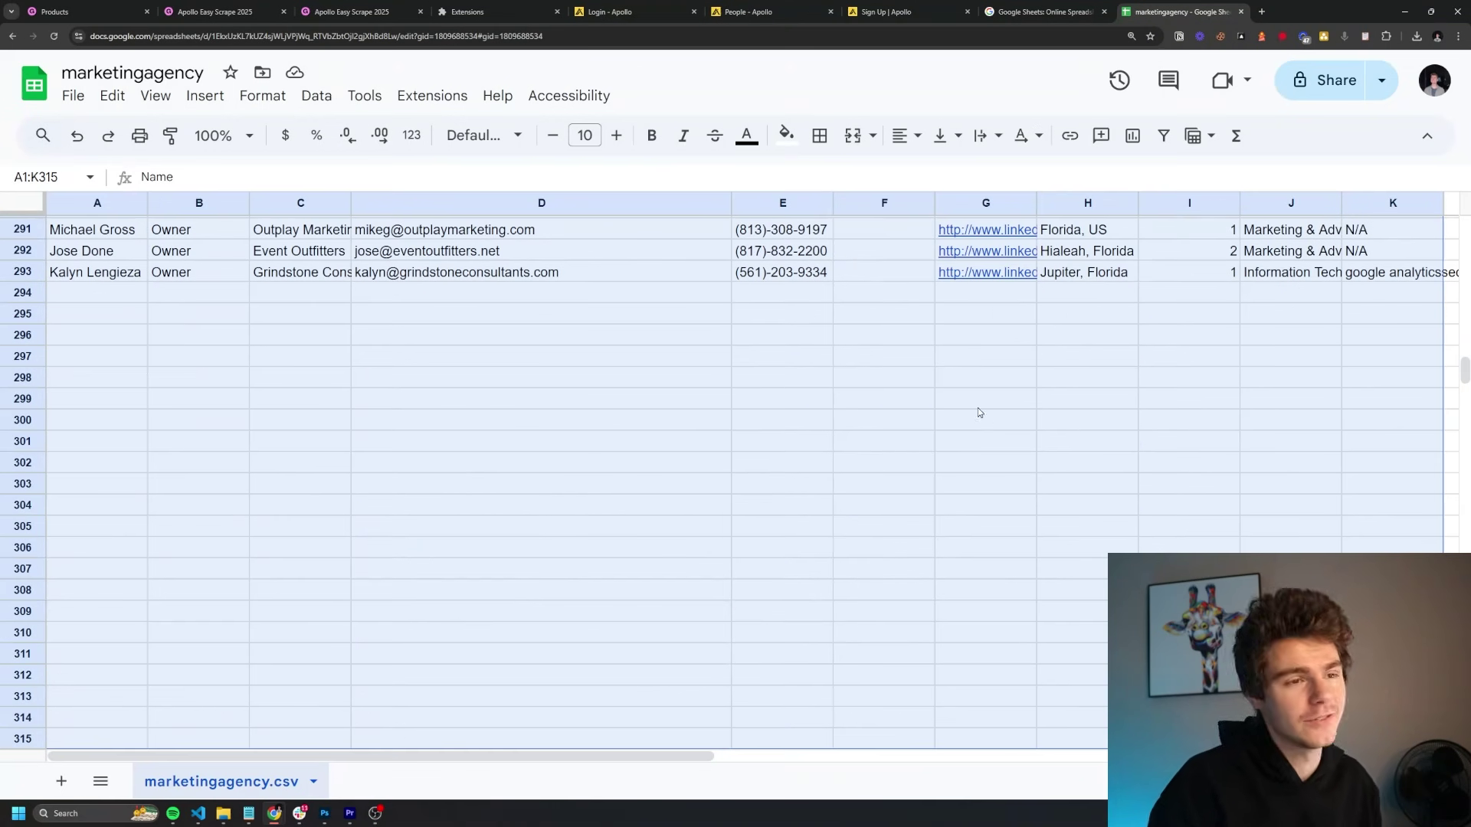
{"action": "scroll", "coordinate": [978, 407], "scroll_direction": "up", "scroll_amount": 6}
{"action": "left_click", "coordinate": [536, 377]}
{"action": "scroll", "coordinate": [159, 341], "scroll_direction": "up", "scroll_amount": 17}
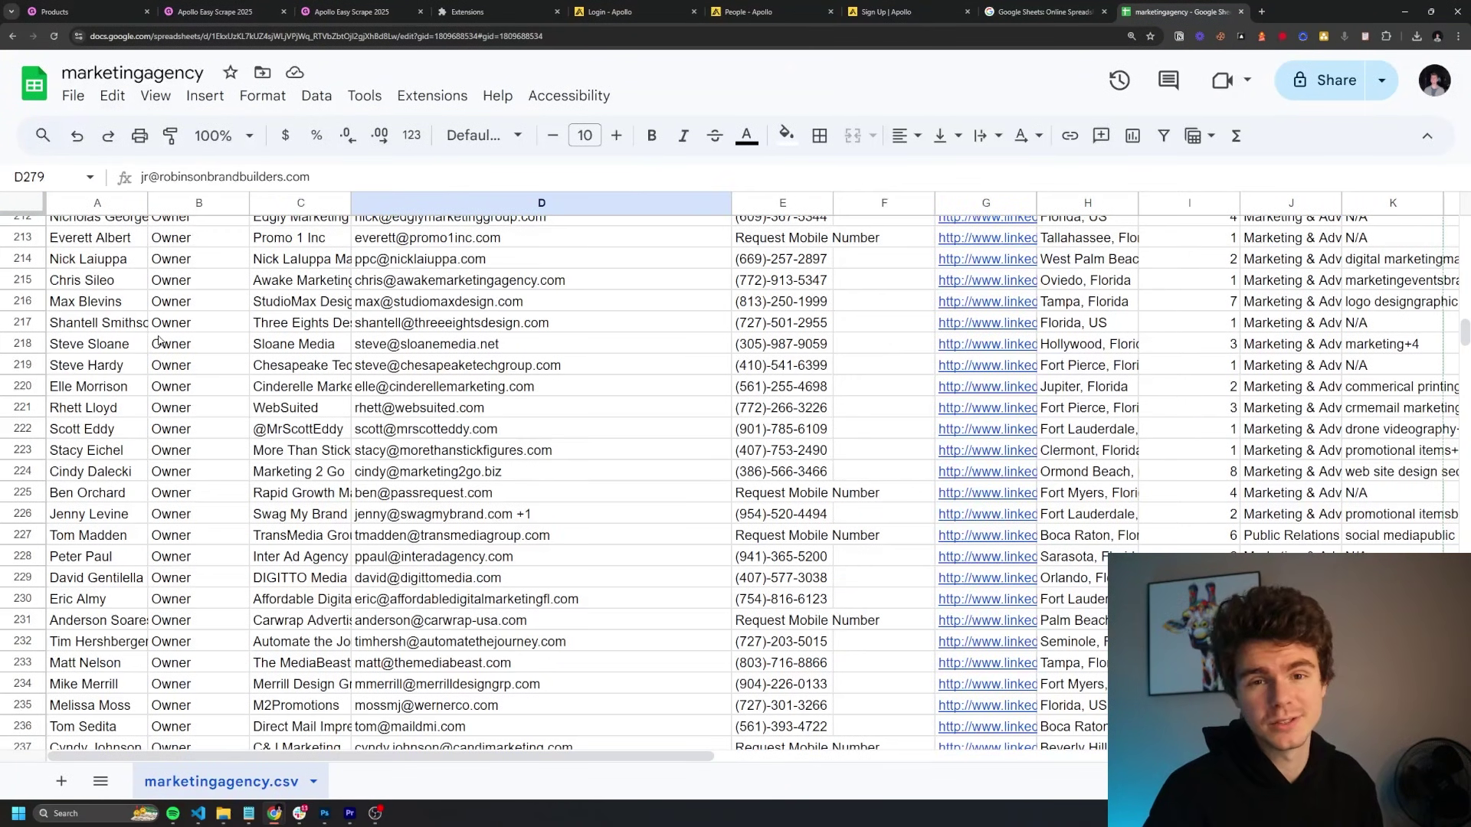